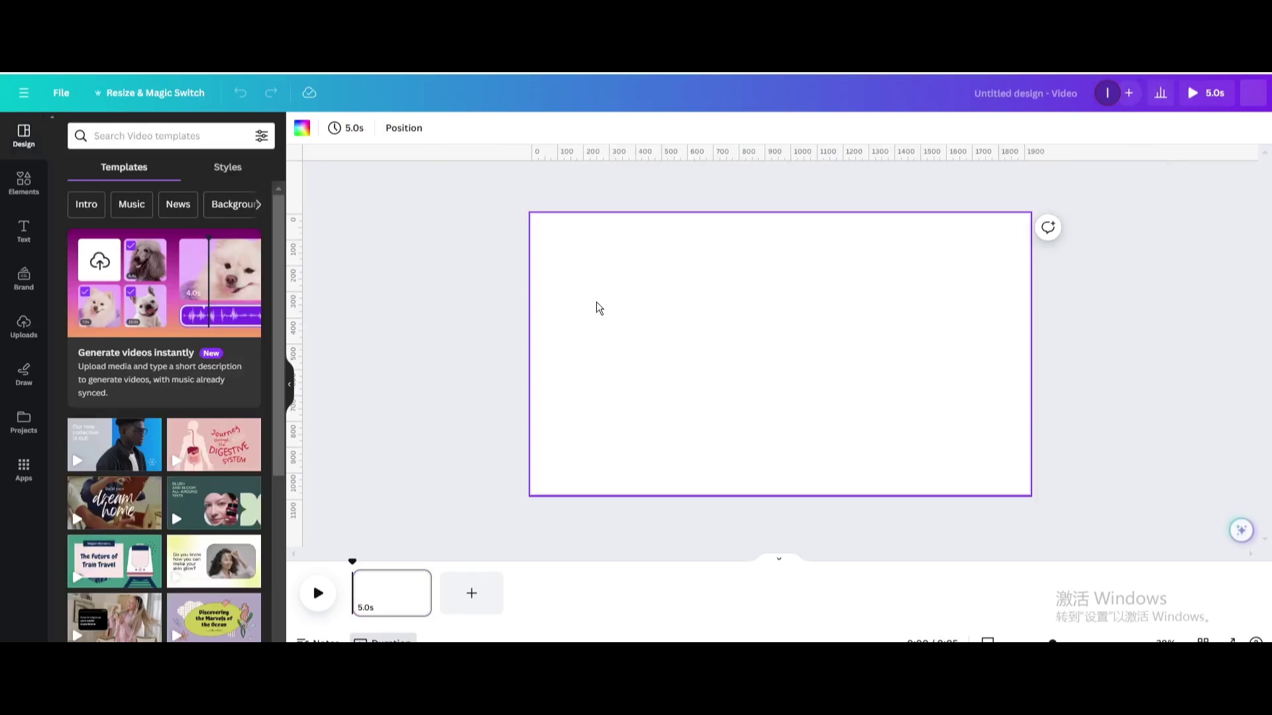
Give the page a lime-green background and add an uppercase 'NATURE' heading
{"action": "left_click", "coordinate": [302, 129]}
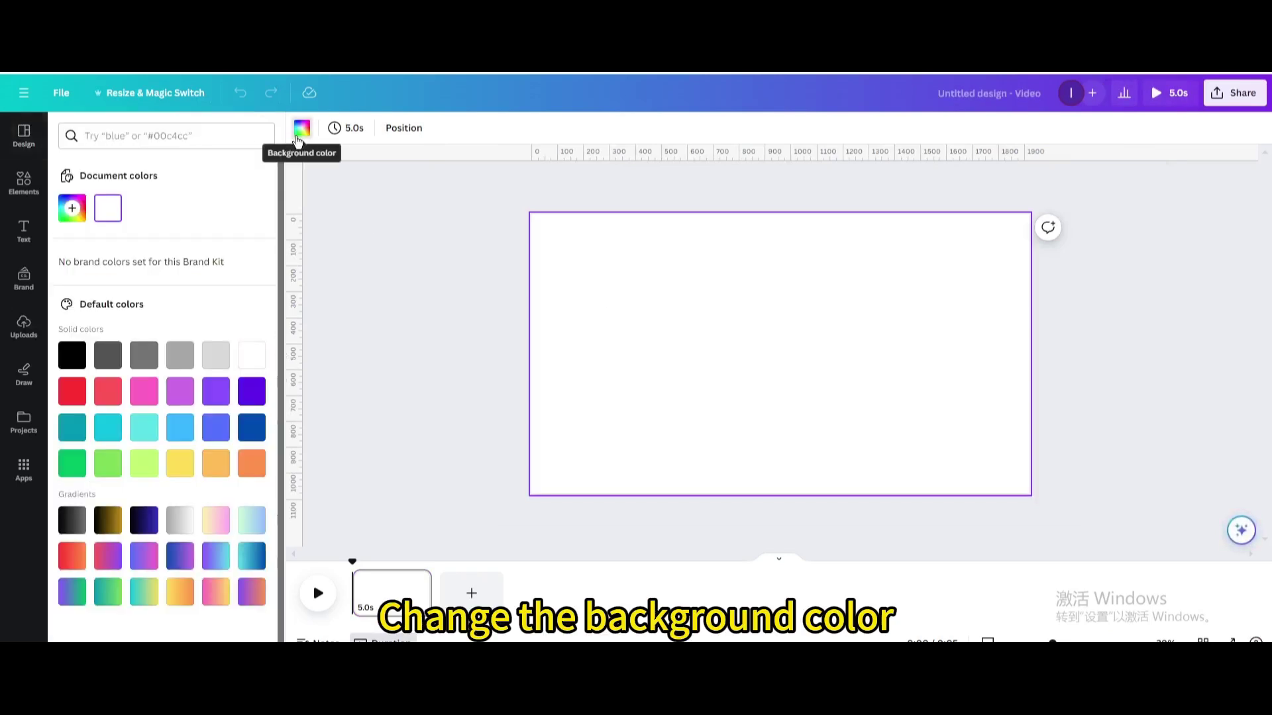
{"action": "left_click", "coordinate": [149, 473]}
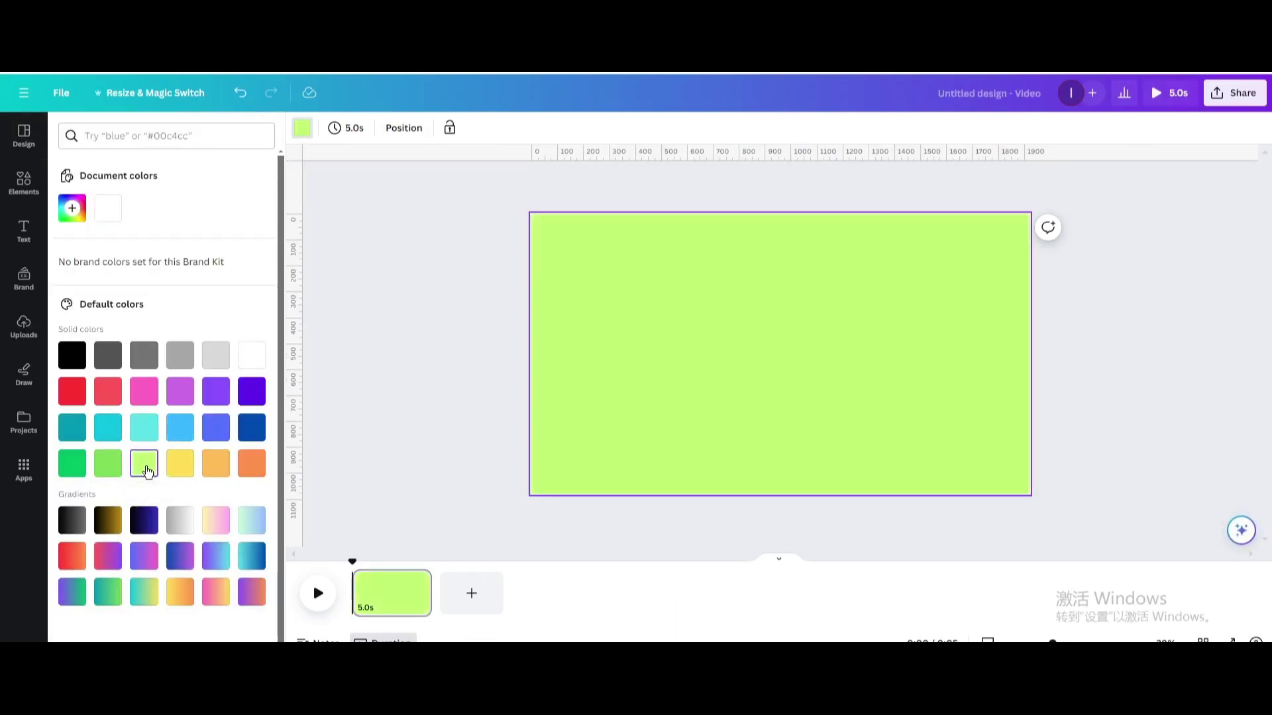
{"action": "left_click", "coordinate": [33, 242]}
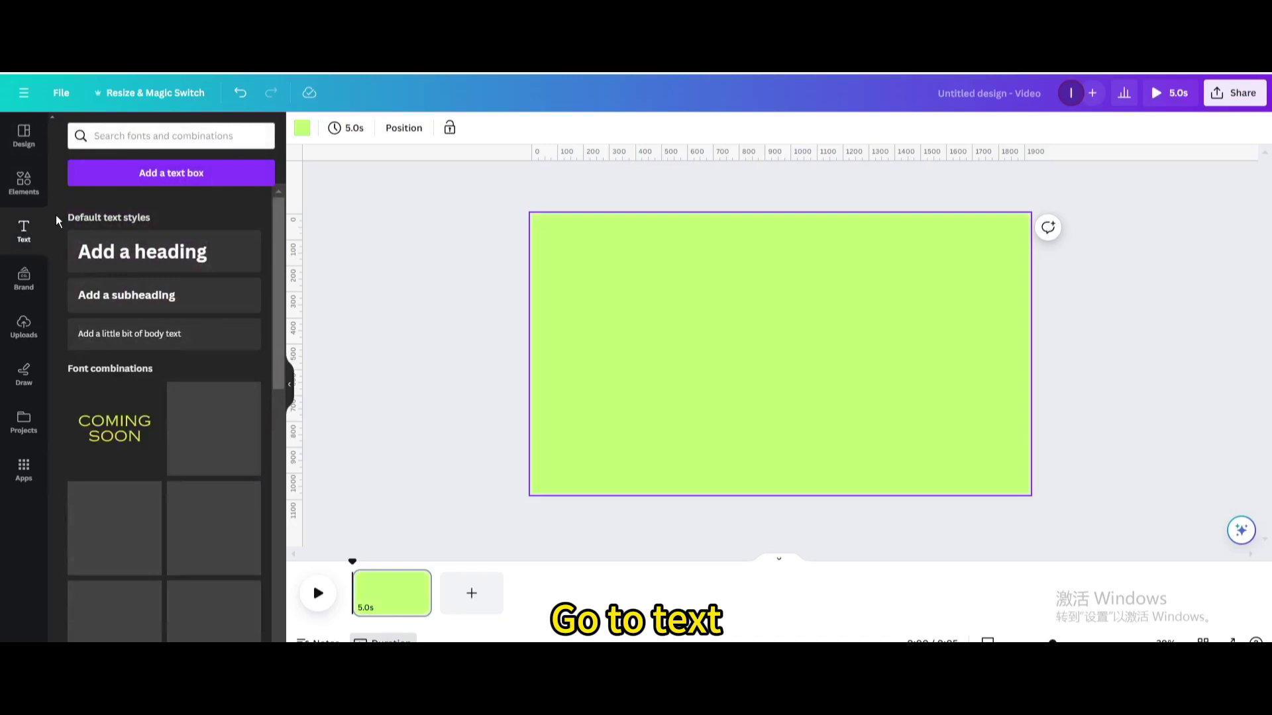
{"action": "left_click", "coordinate": [110, 257]}
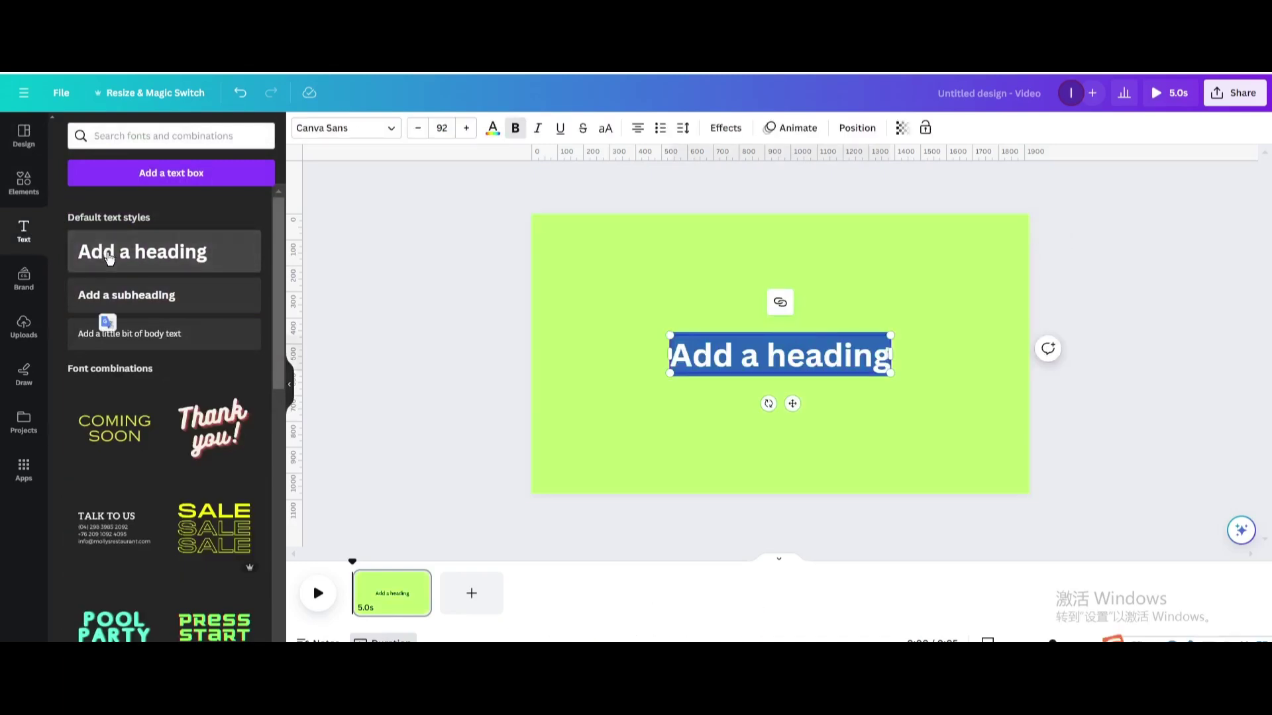
{"action": "type", "text": "nature"}
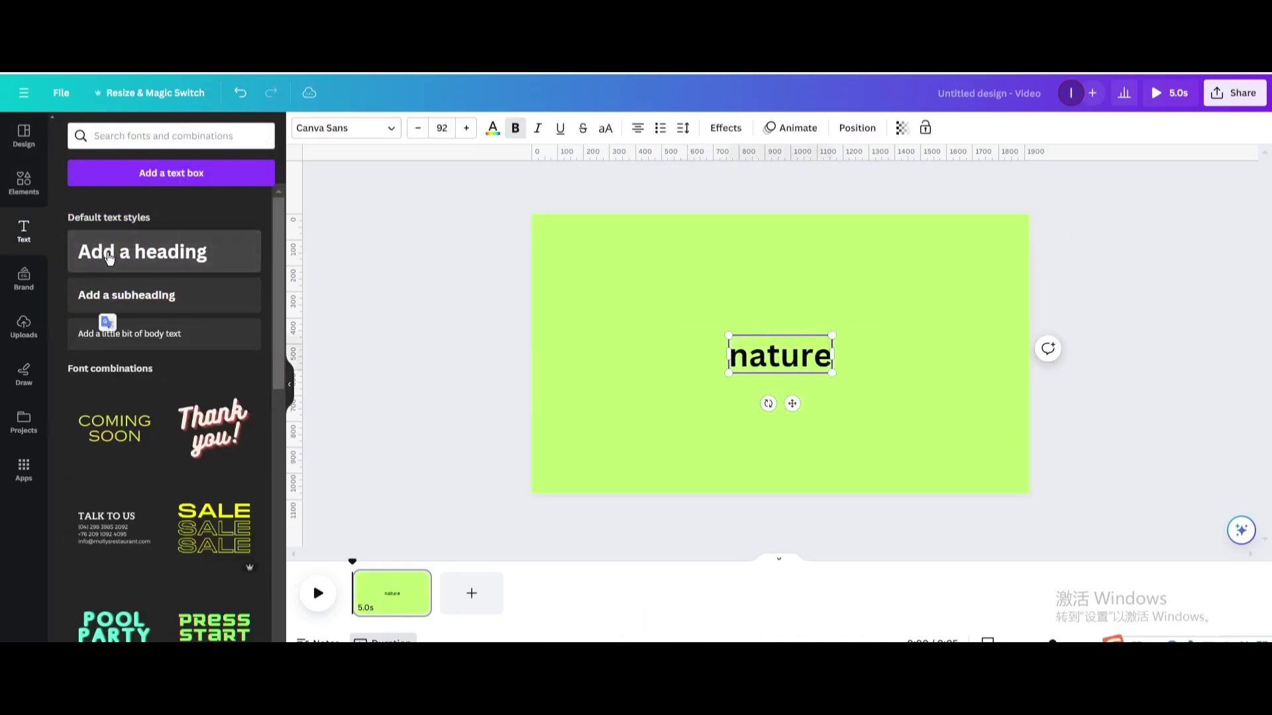
{"action": "left_click", "coordinate": [607, 130]}
Set NATURE in the Anton font and enlarge it to size 478 across the page
{"action": "left_click", "coordinate": [391, 130]}
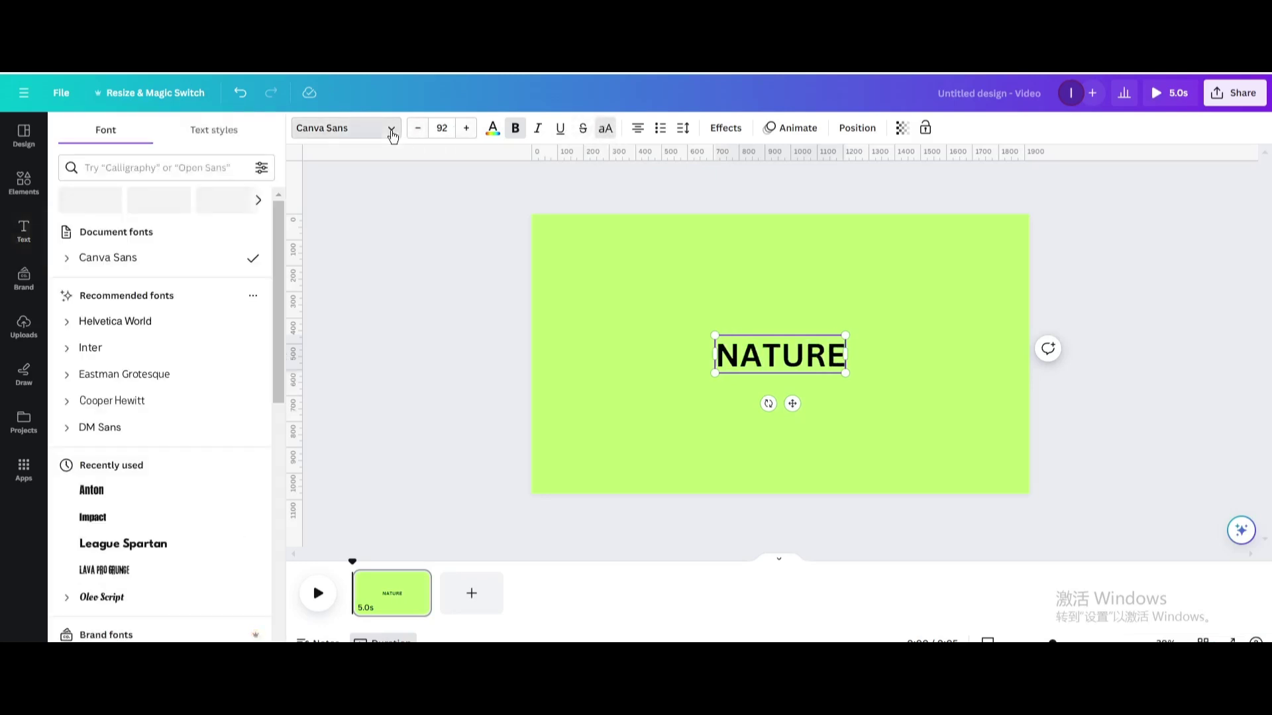
{"action": "left_click", "coordinate": [189, 497]}
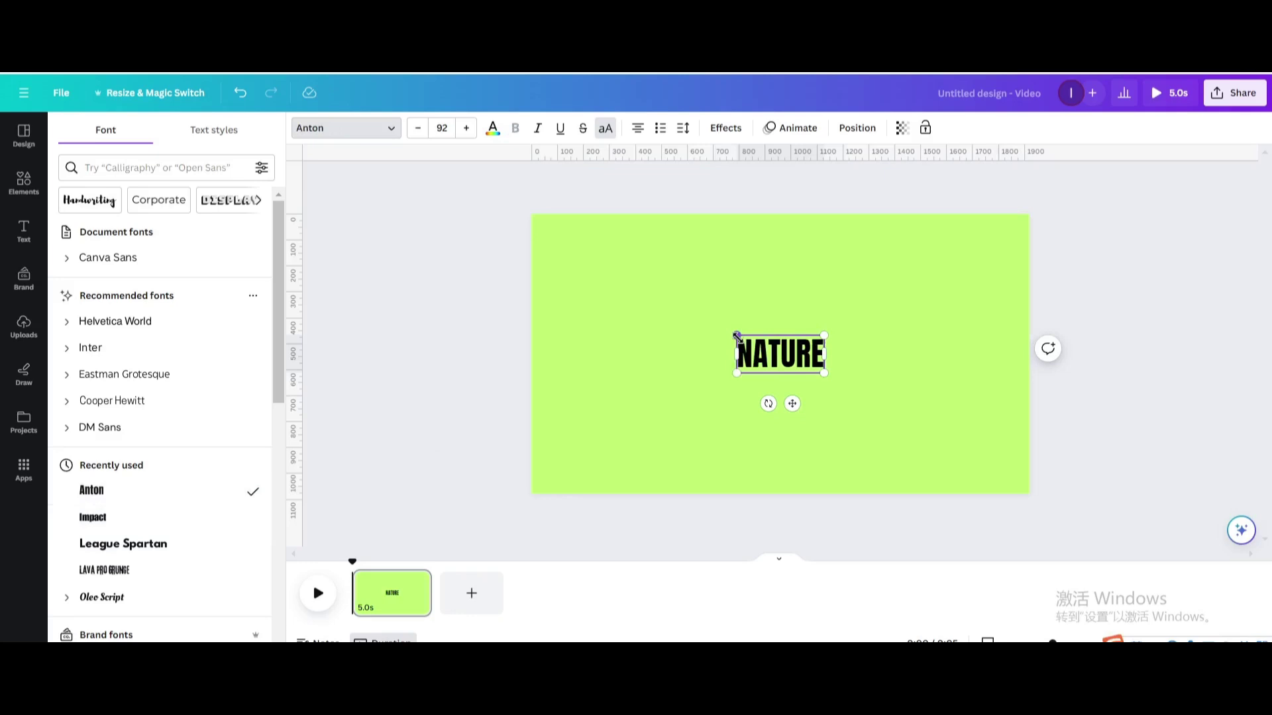
{"action": "left_click_drag", "start_coordinate": [737, 336], "coordinate": [560, 257]}
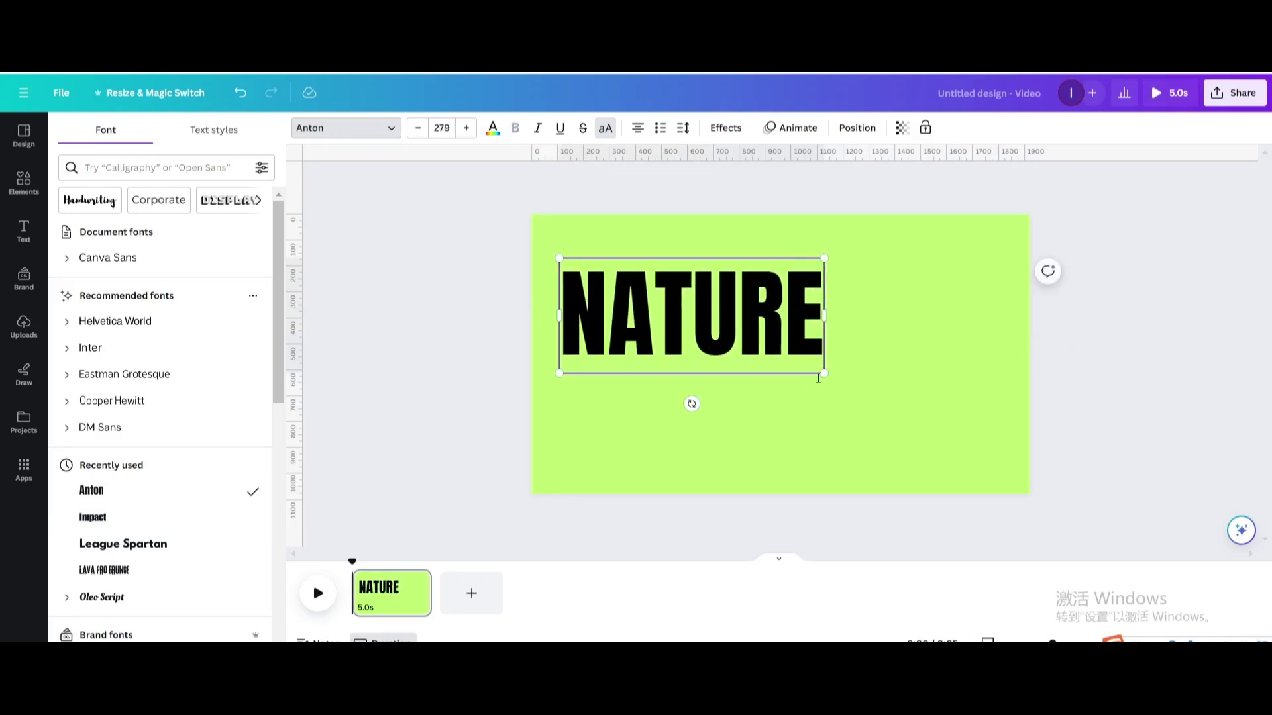
{"action": "left_click_drag", "start_coordinate": [822, 373], "coordinate": [1011, 458]}
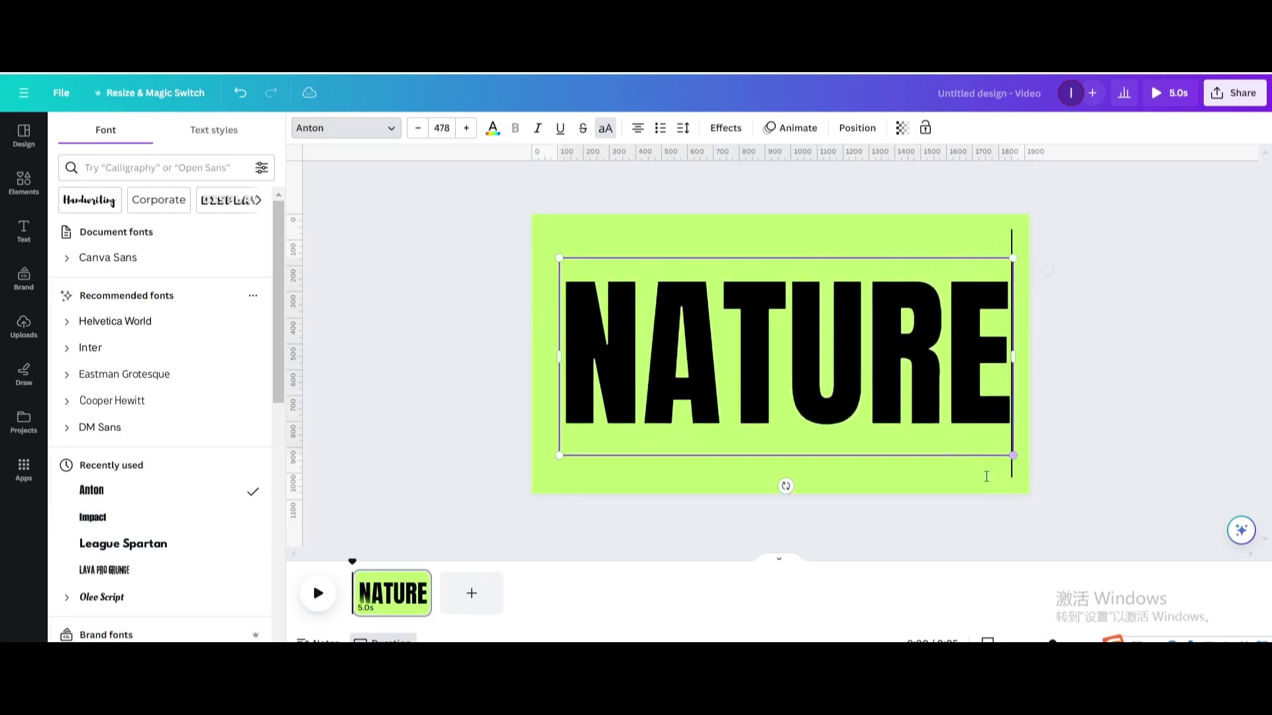
Centre the NATURE heading on the page
{"action": "left_click", "coordinate": [837, 516]}
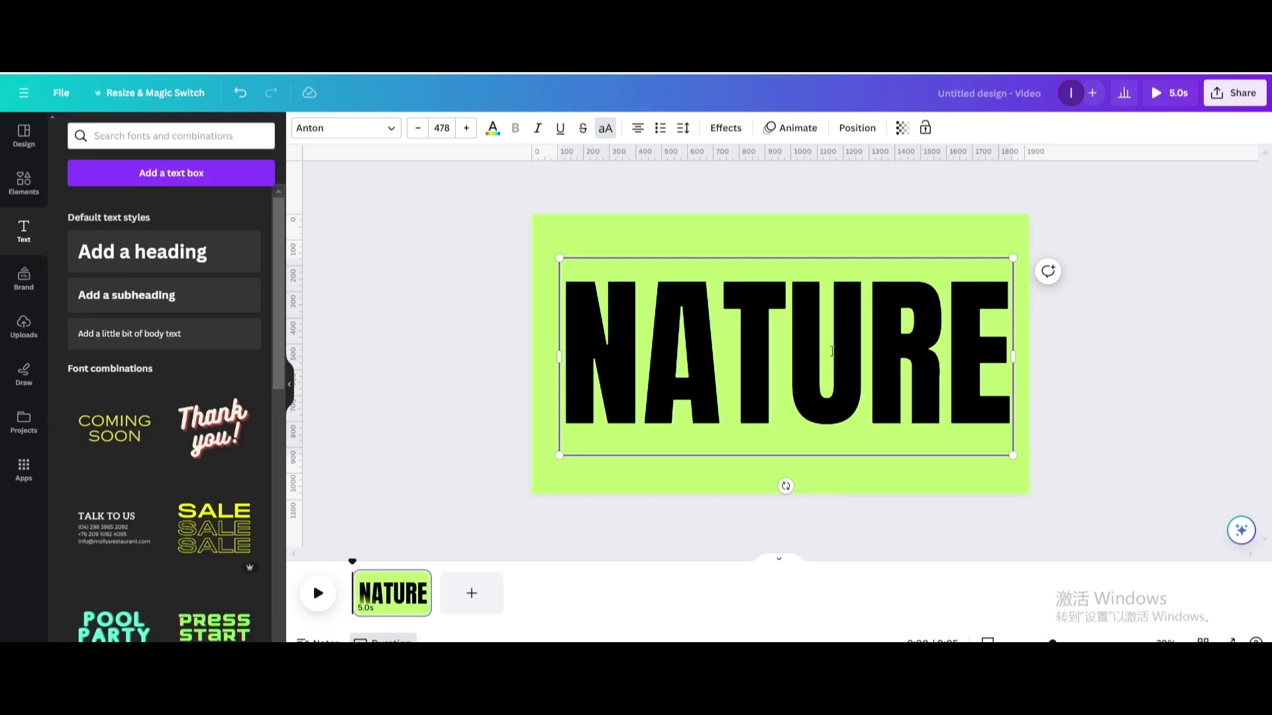
{"action": "left_click", "coordinate": [1055, 226]}
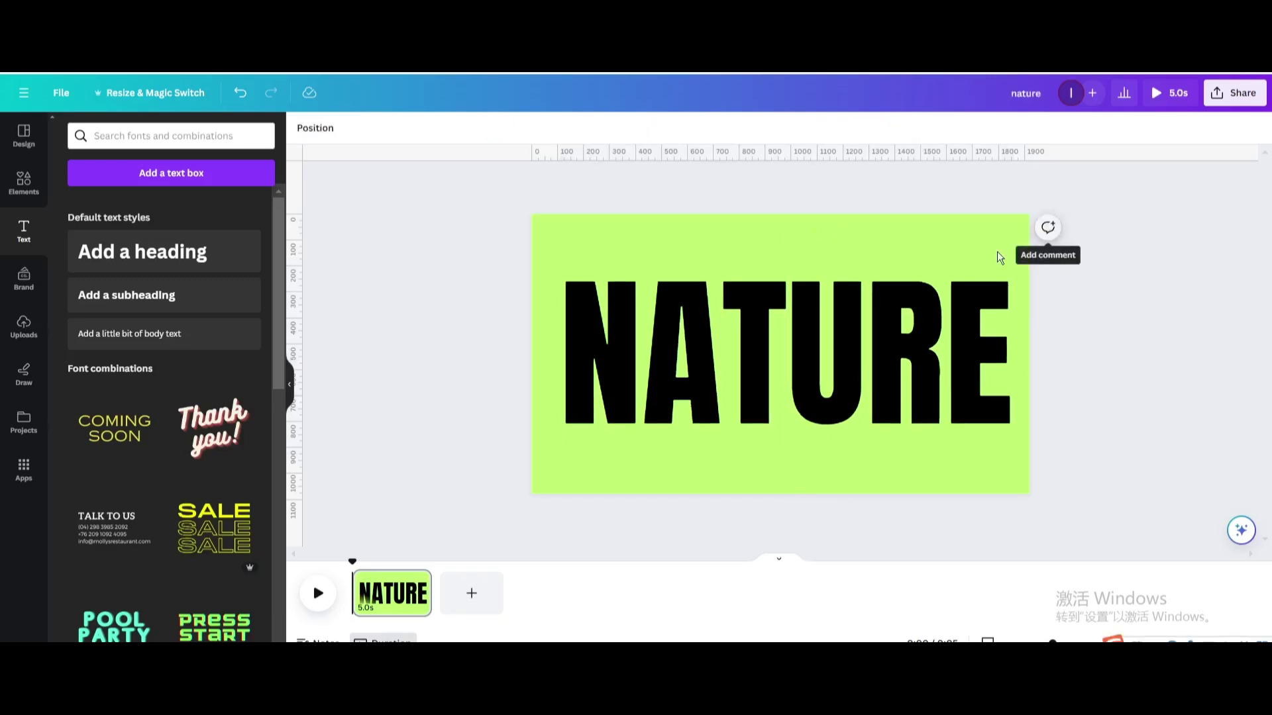
{"action": "left_click", "coordinate": [881, 321]}
{"action": "left_click_drag", "start_coordinate": [880, 321], "coordinate": [871, 345]}
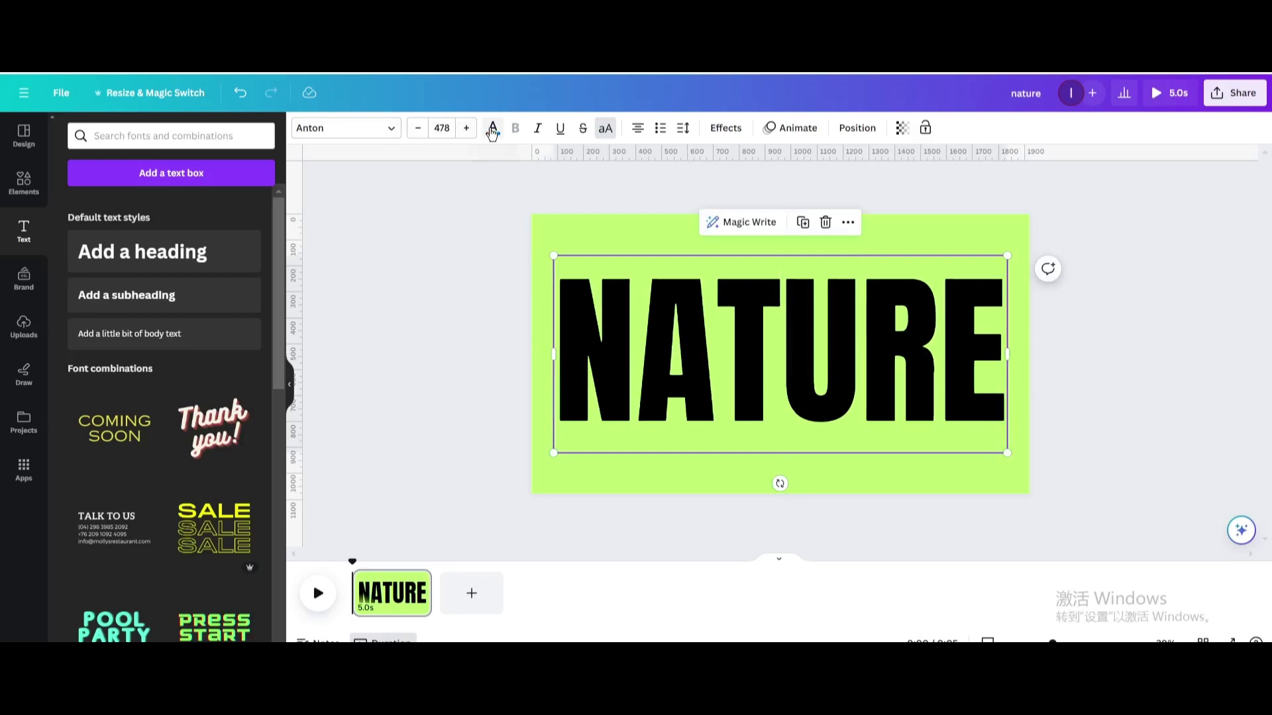
Colour the NATURE letters turquoise, after briefly trying yellow, and bring up the page menu
{"action": "left_click", "coordinate": [492, 127]}
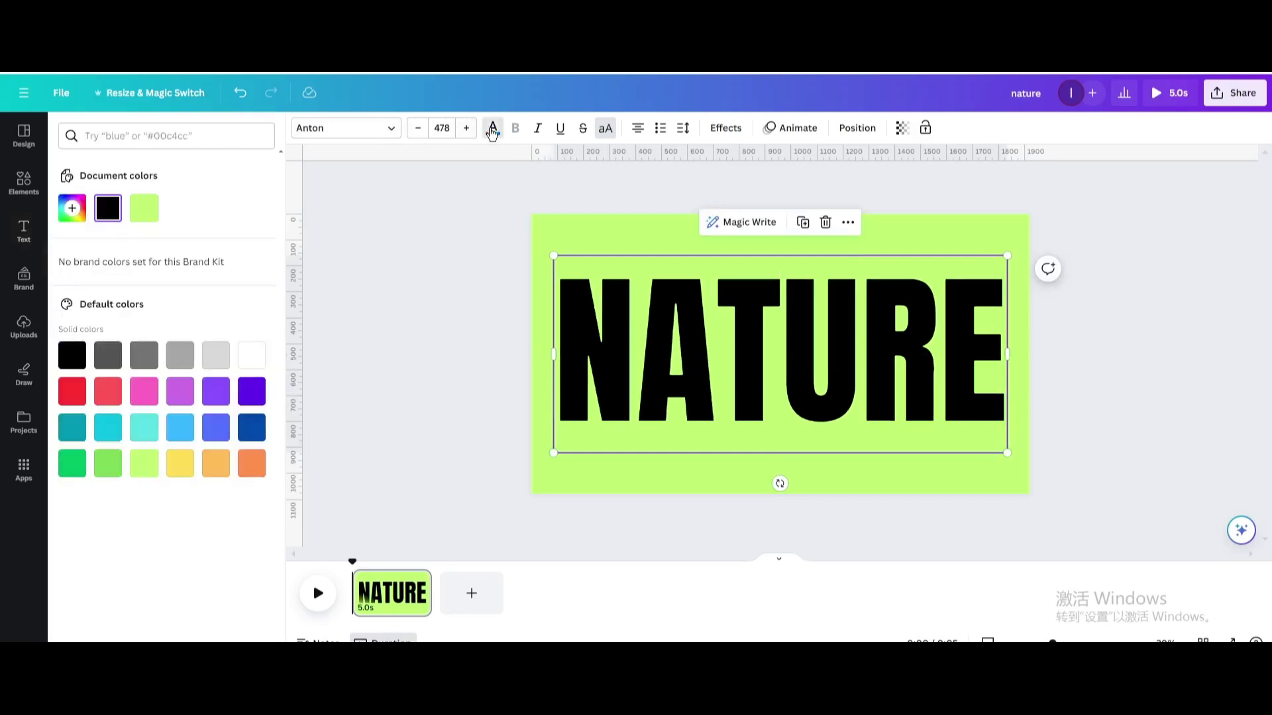
{"action": "left_click", "coordinate": [178, 469]}
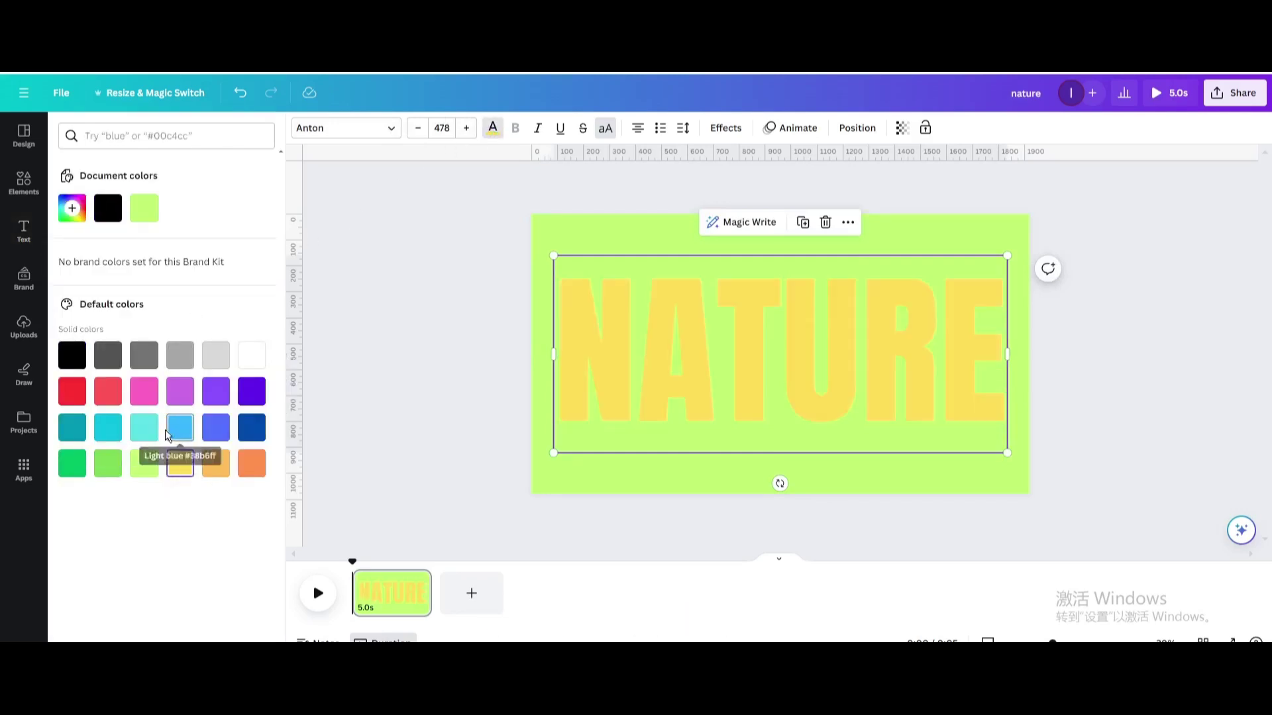
{"action": "left_click", "coordinate": [142, 430]}
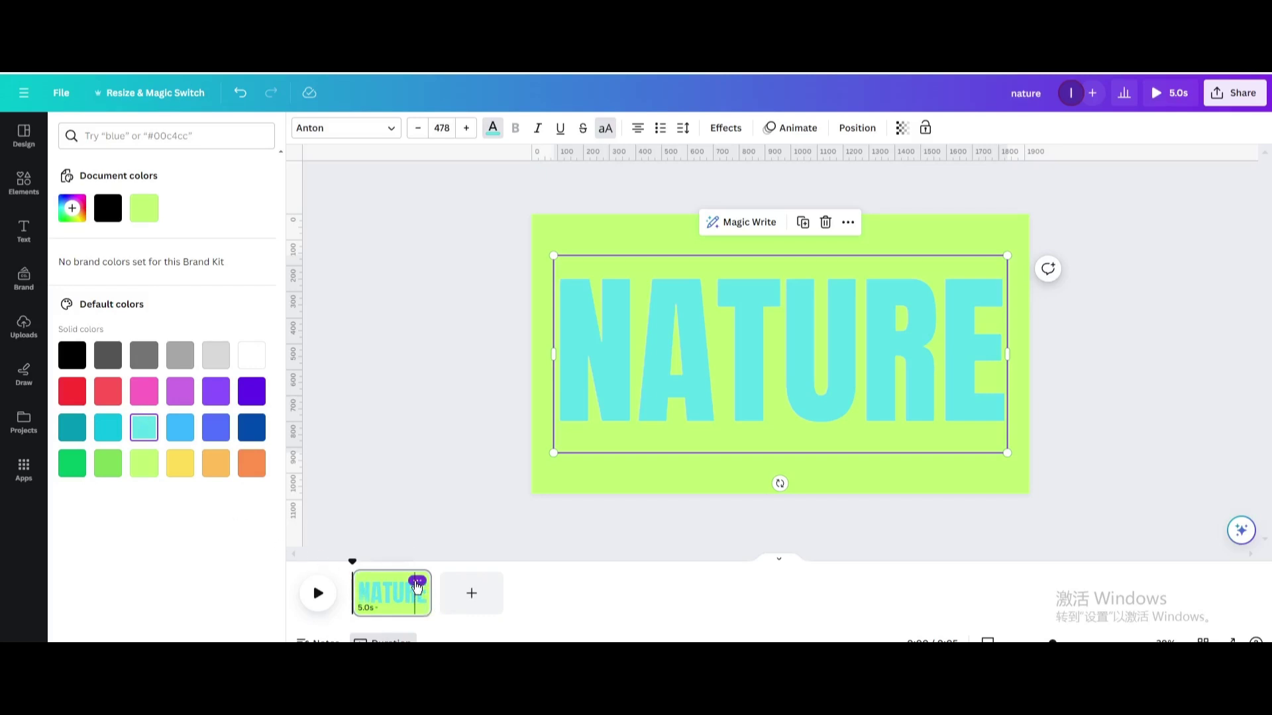
{"action": "left_click", "coordinate": [416, 582]}
Duplicate the first page and switch to page 2
{"action": "left_click", "coordinate": [457, 376]}
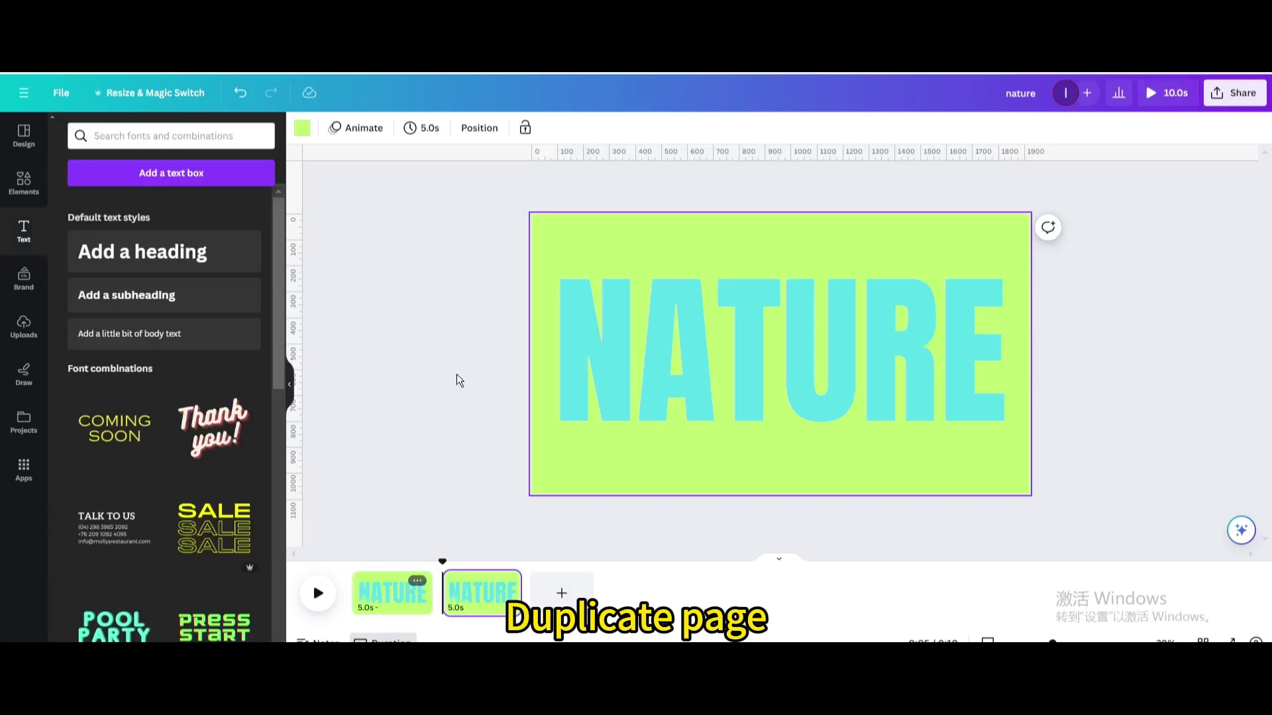
{"action": "left_click", "coordinate": [476, 591]}
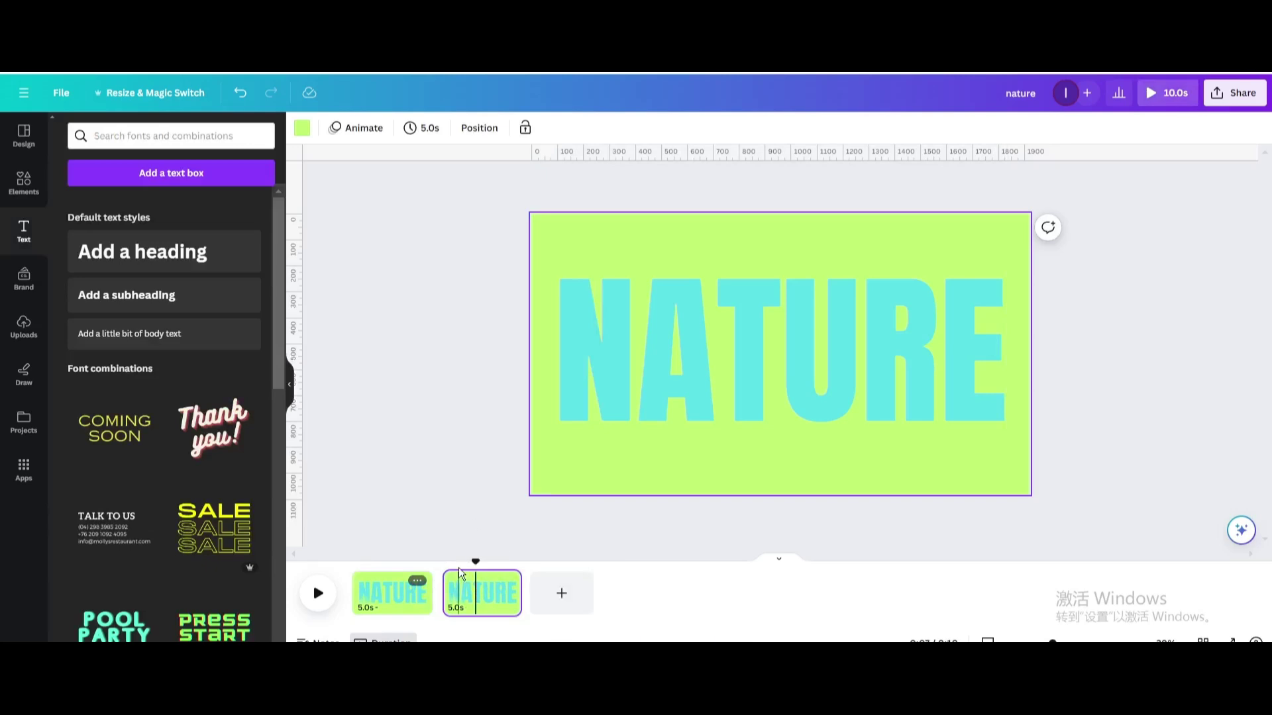
{"action": "left_click", "coordinate": [574, 475]}
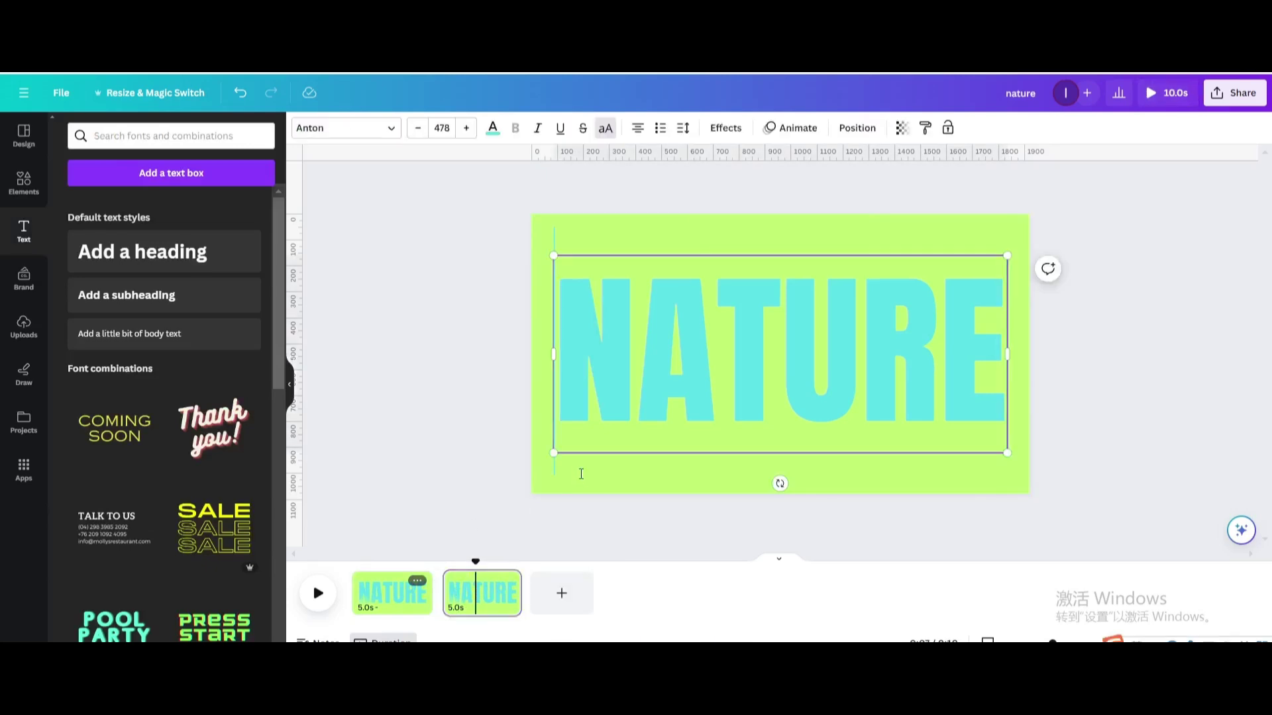
Add the sunlit forest photo from a 'nature' photo search as page 2's background
{"action": "left_click", "coordinate": [28, 177]}
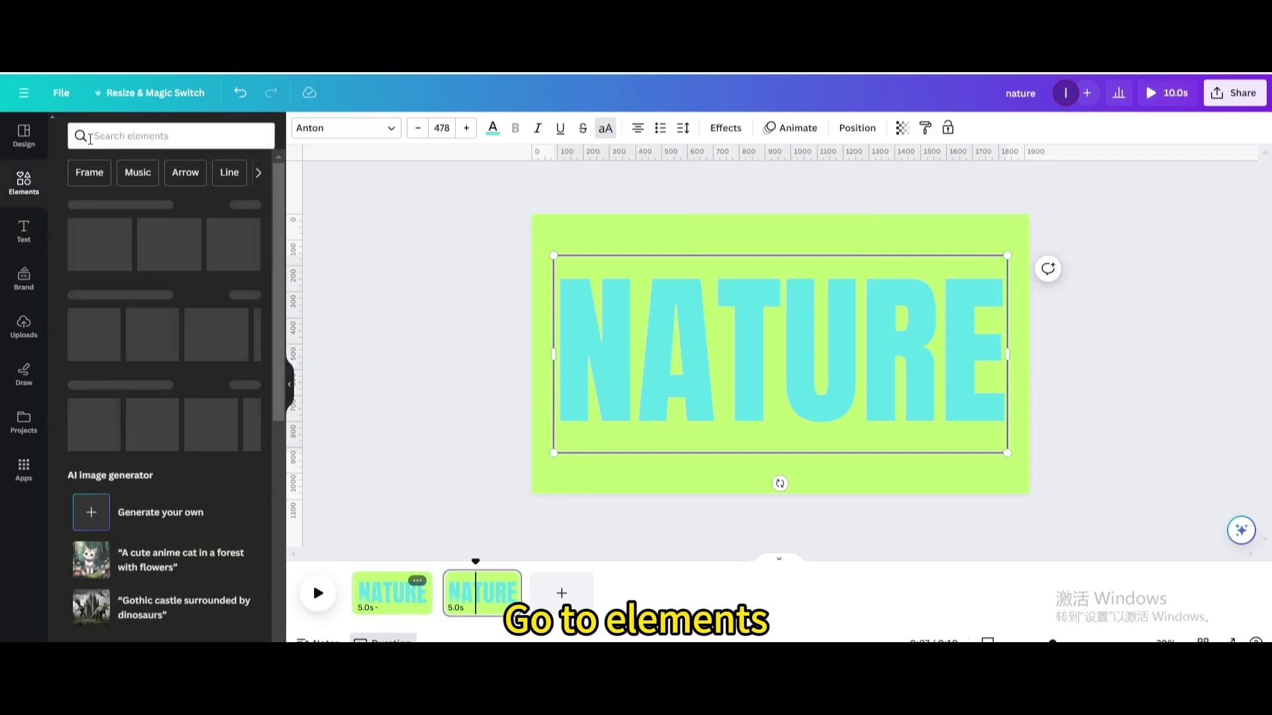
{"action": "left_click", "coordinate": [111, 135]}
{"action": "left_click", "coordinate": [101, 194]}
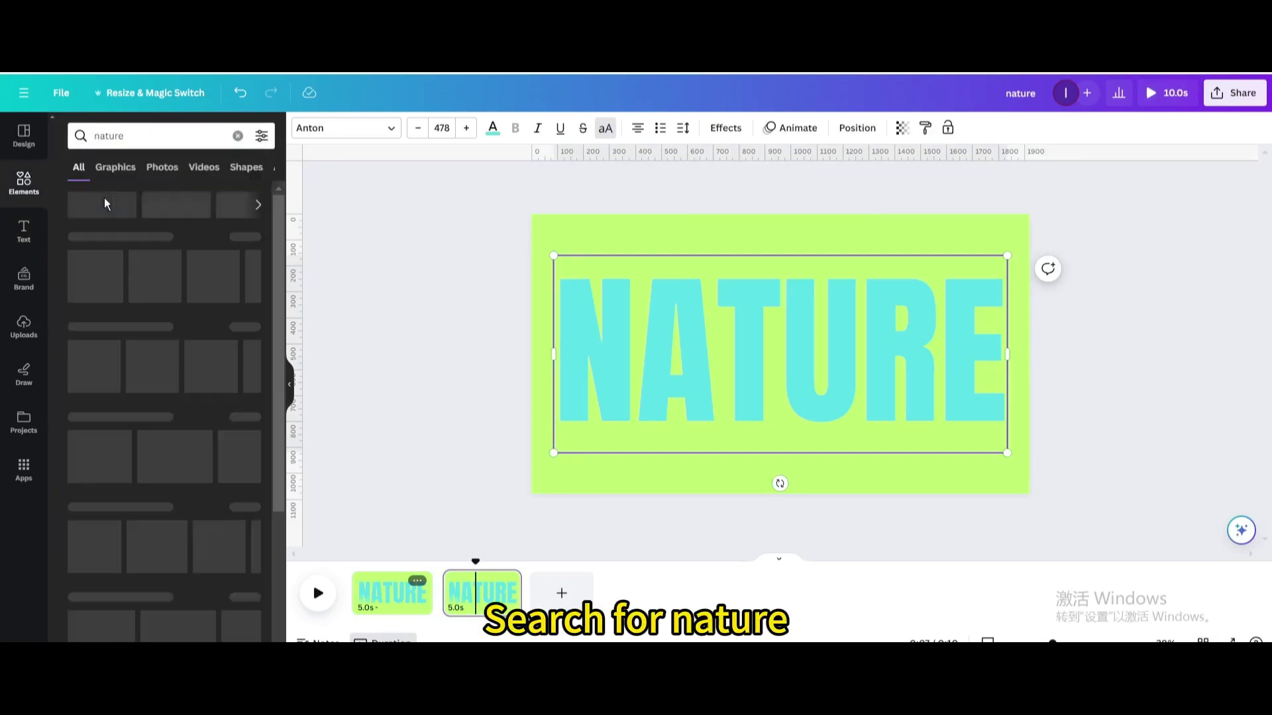
{"action": "left_click", "coordinate": [161, 168]}
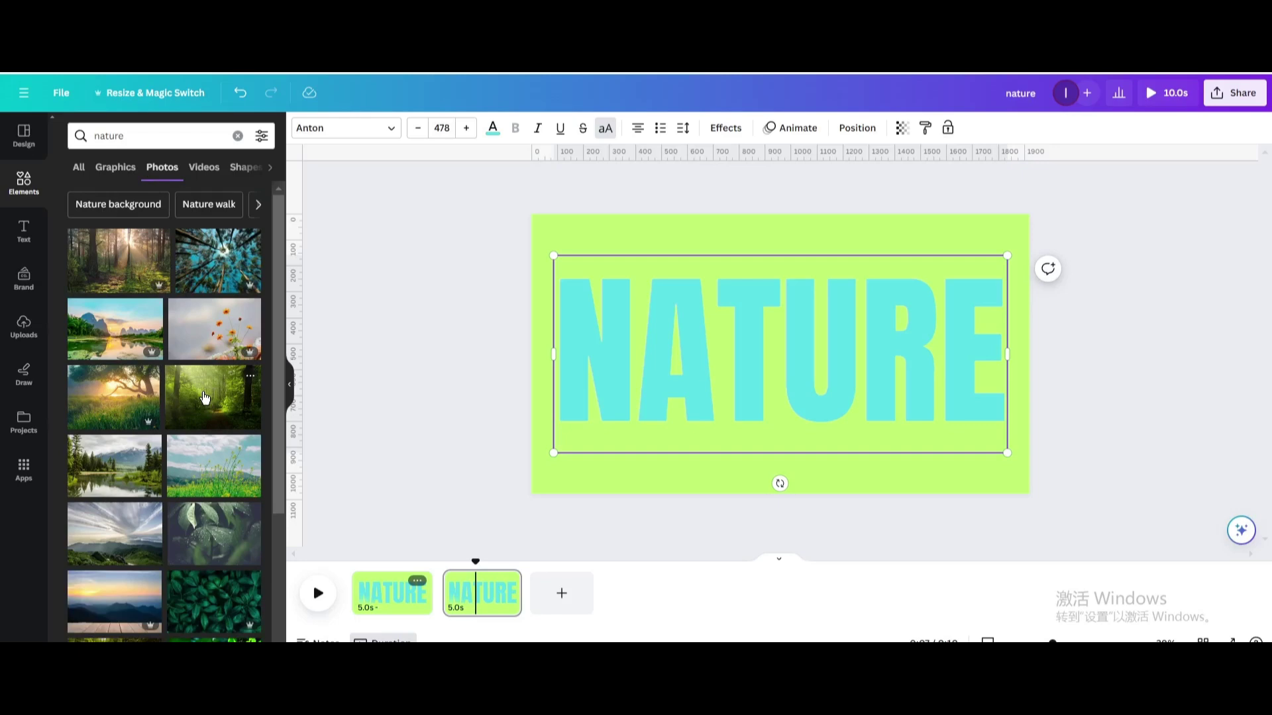
{"action": "left_click", "coordinate": [204, 397]}
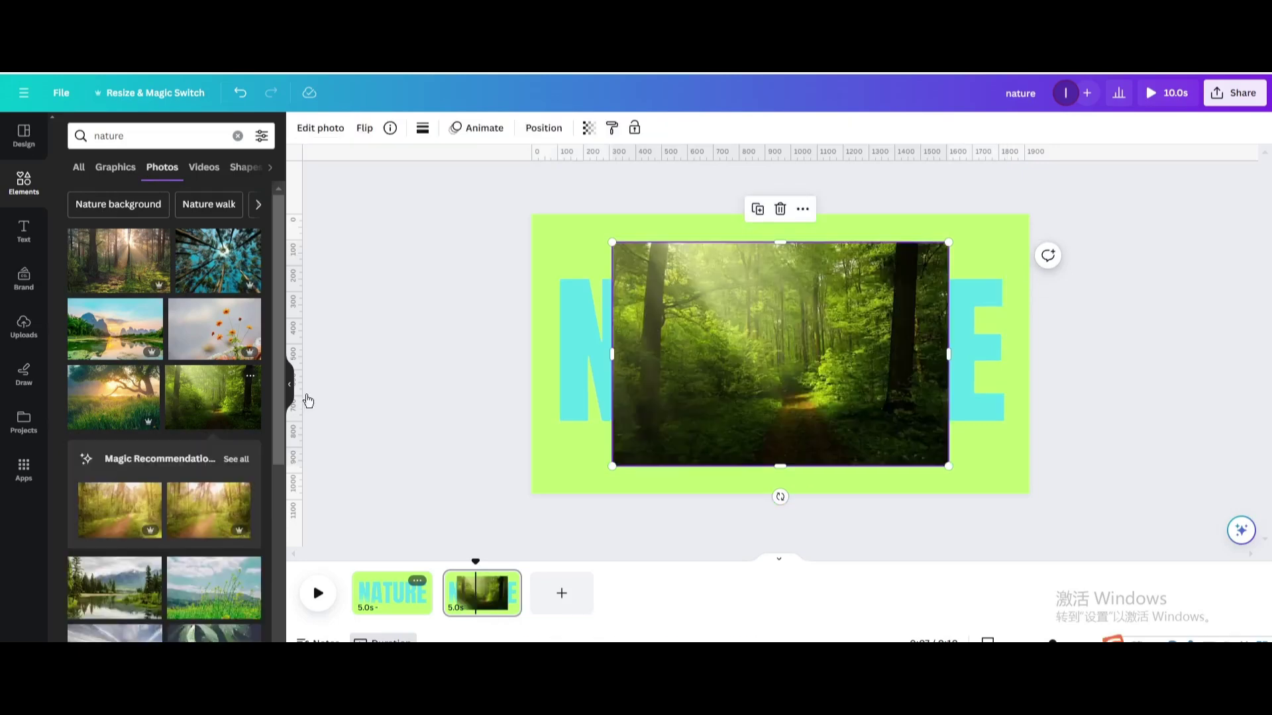
{"action": "right_click", "coordinate": [728, 343]}
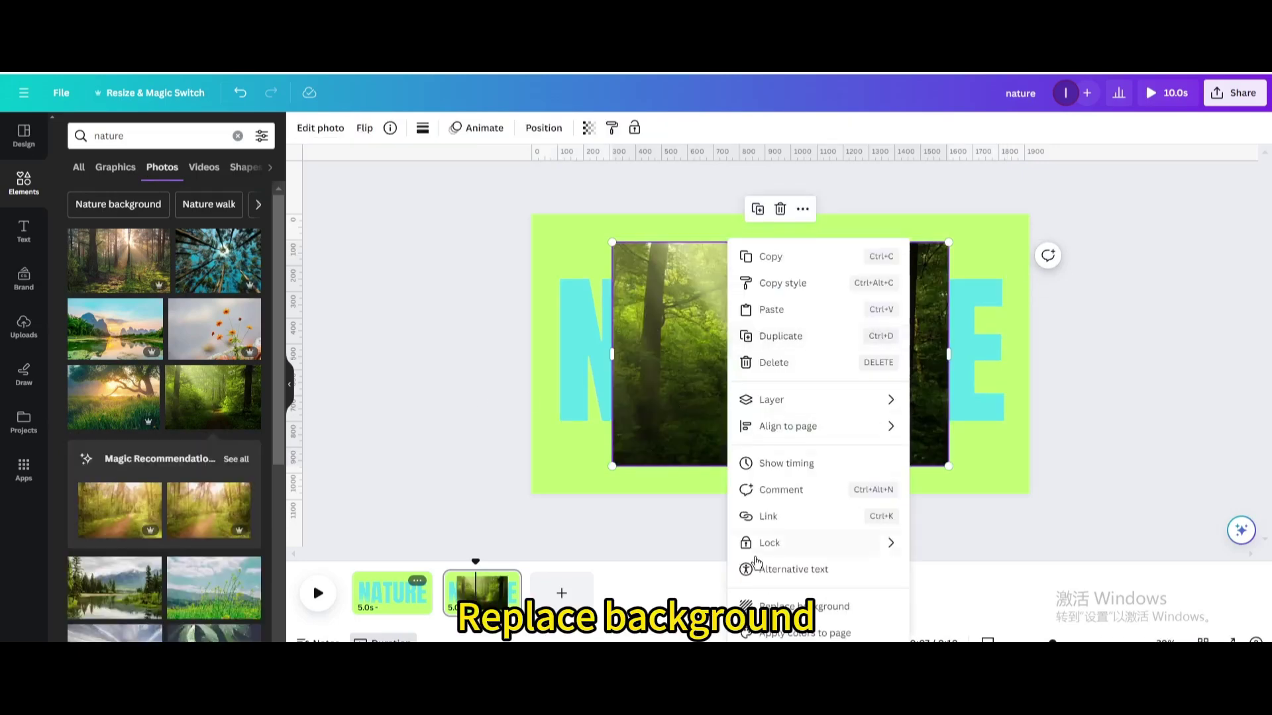
{"action": "left_click", "coordinate": [773, 605]}
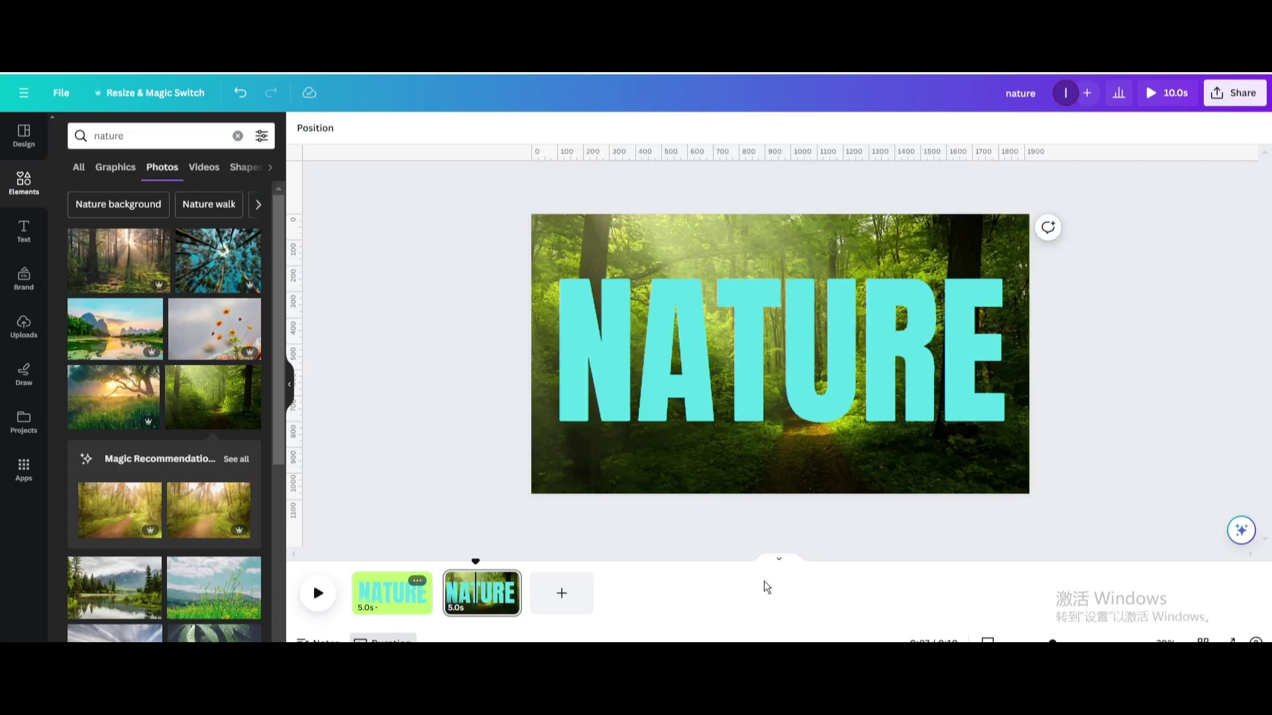
{"action": "left_click", "coordinate": [508, 582]}
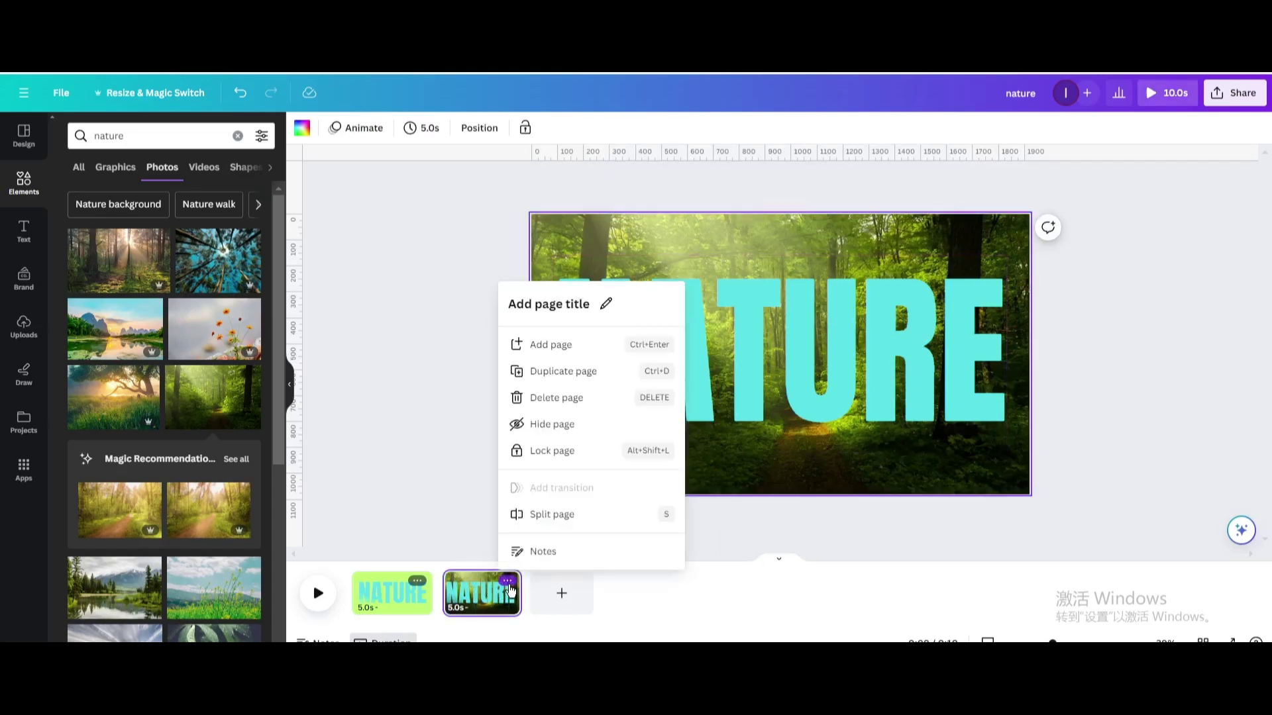
Duplicate the forest page into page 3 and delete its forest background photo
{"action": "left_click", "coordinate": [575, 371]}
{"action": "left_click", "coordinate": [577, 614]}
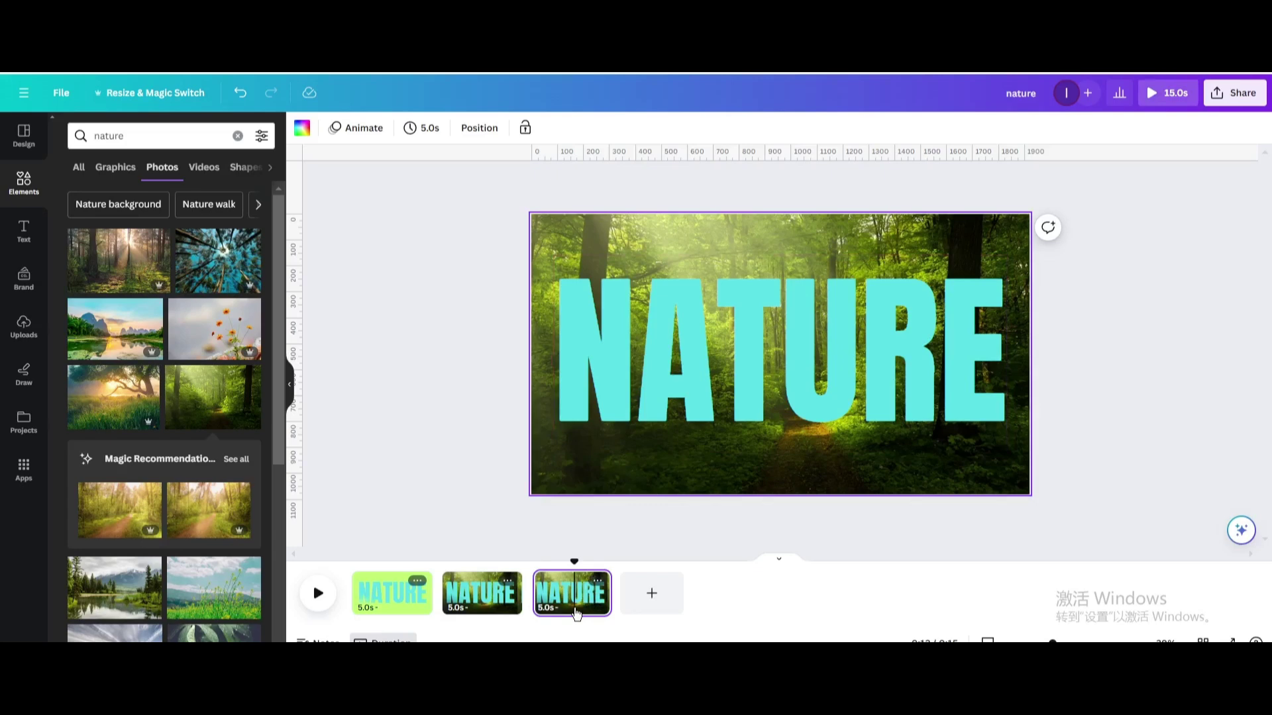
{"action": "left_click", "coordinate": [665, 231]}
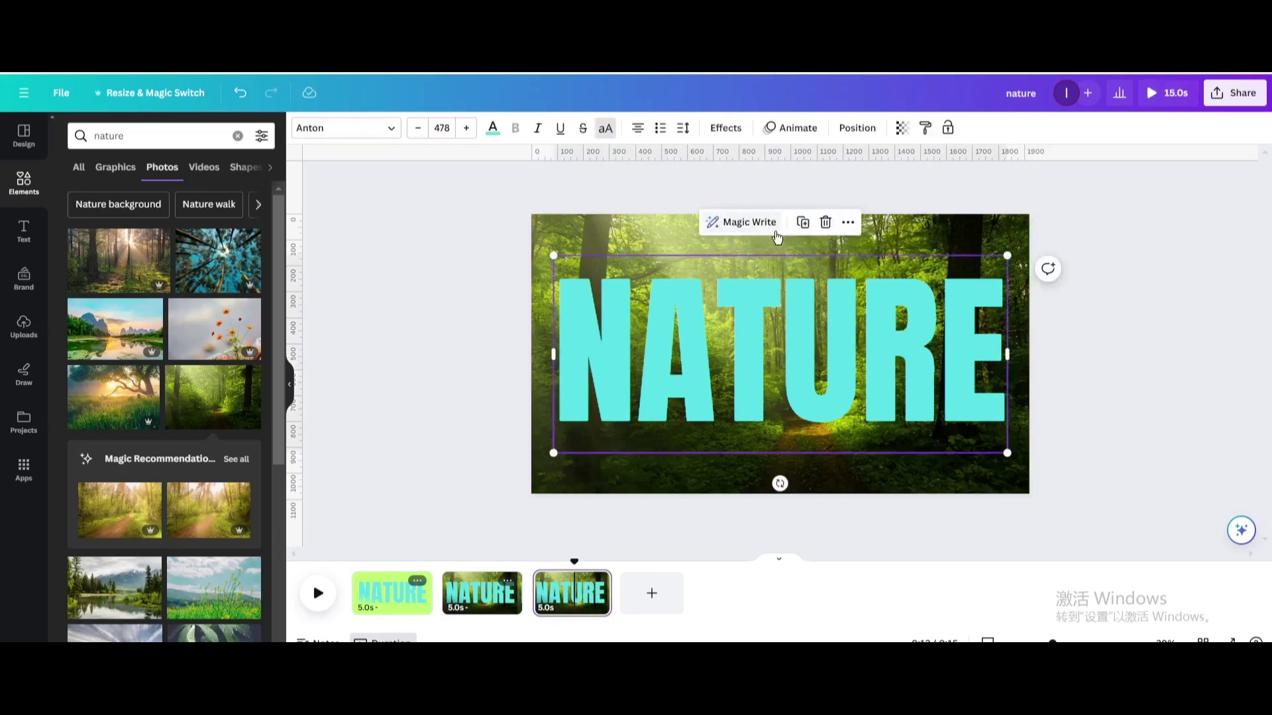
{"action": "left_click", "coordinate": [580, 225]}
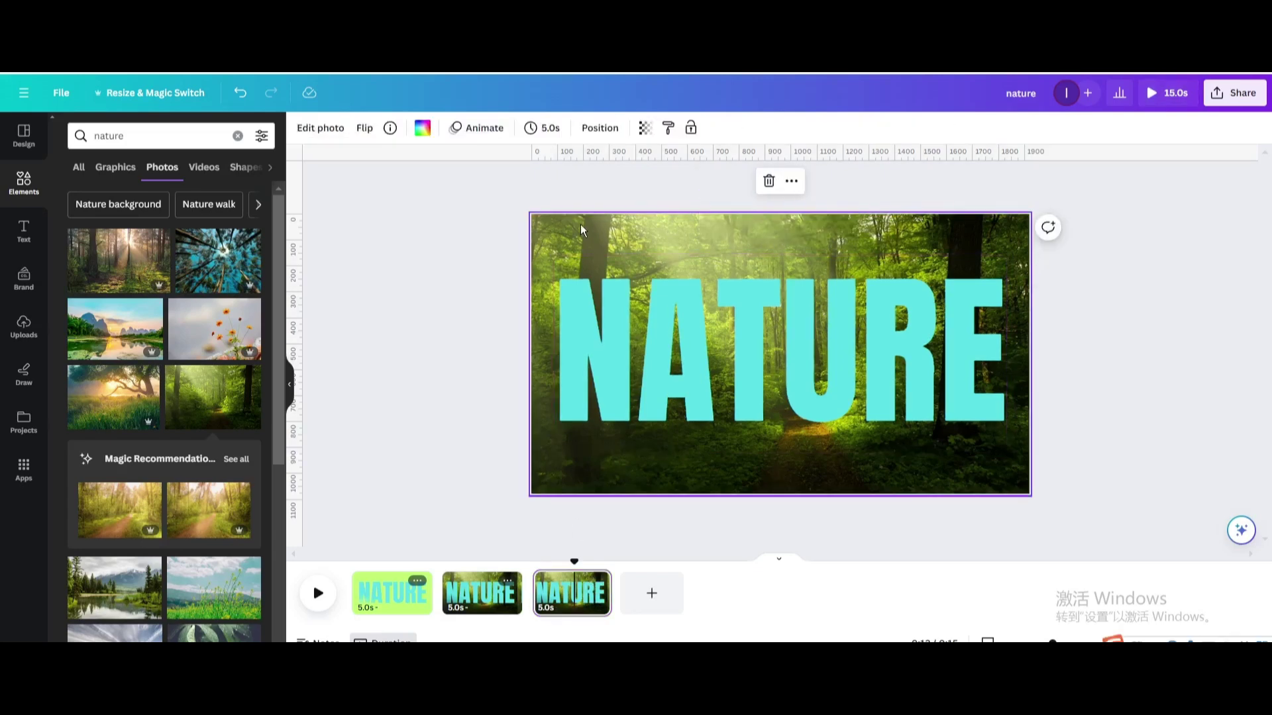
{"action": "left_click", "coordinate": [763, 179]}
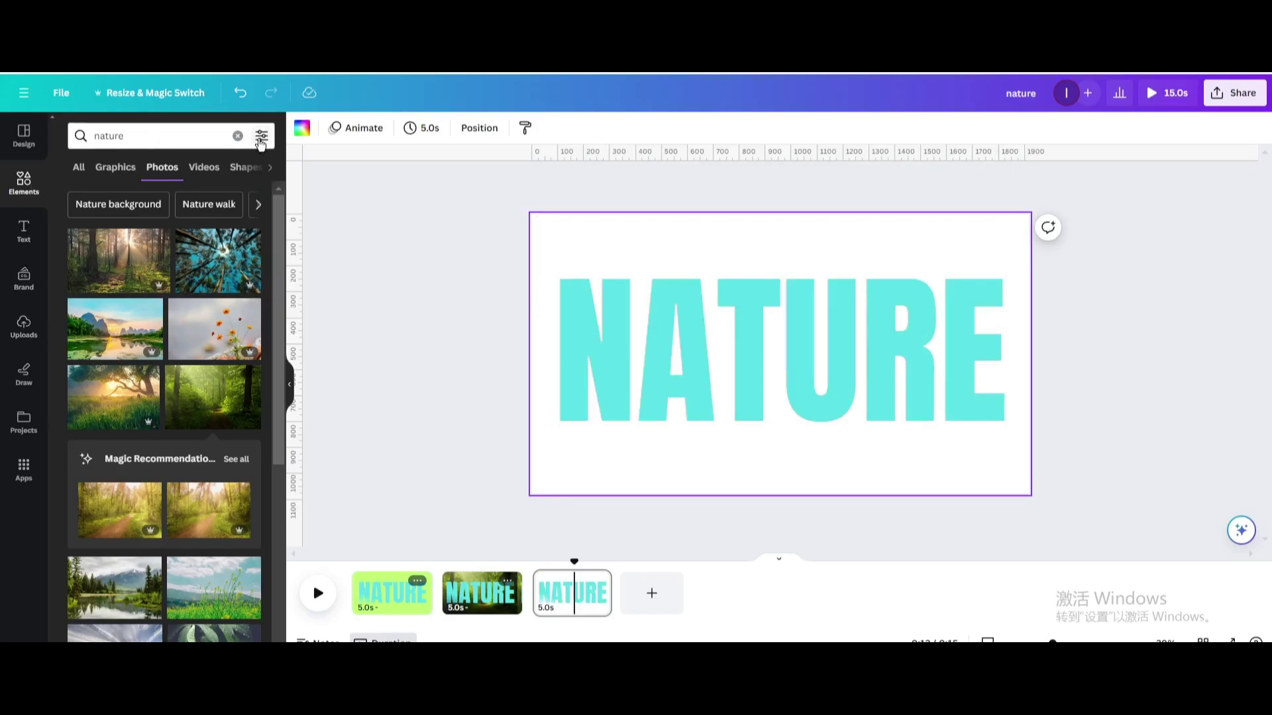
Add a square shape from Elements Shapes to page 3
{"action": "left_click", "coordinate": [238, 136]}
{"action": "scroll", "coordinate": [150, 357], "scroll_direction": "down", "scroll_amount": 6}
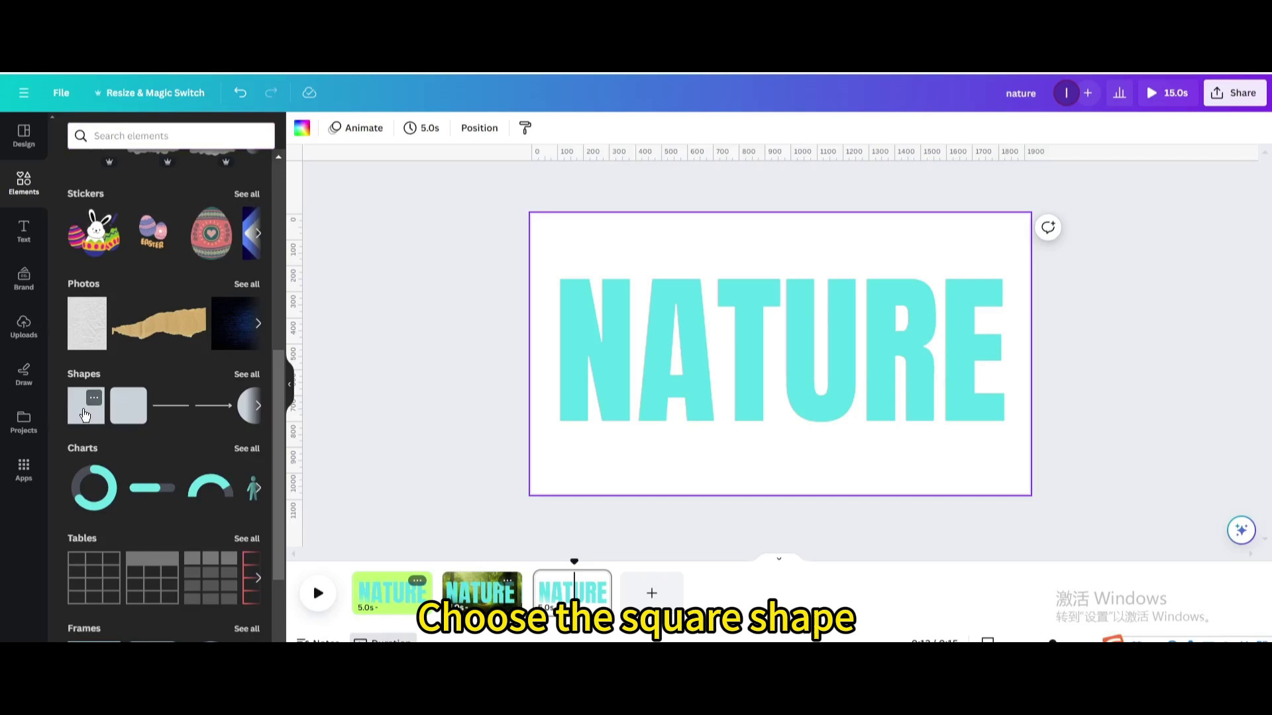
{"action": "left_click", "coordinate": [82, 414]}
{"action": "left_click", "coordinate": [763, 358]}
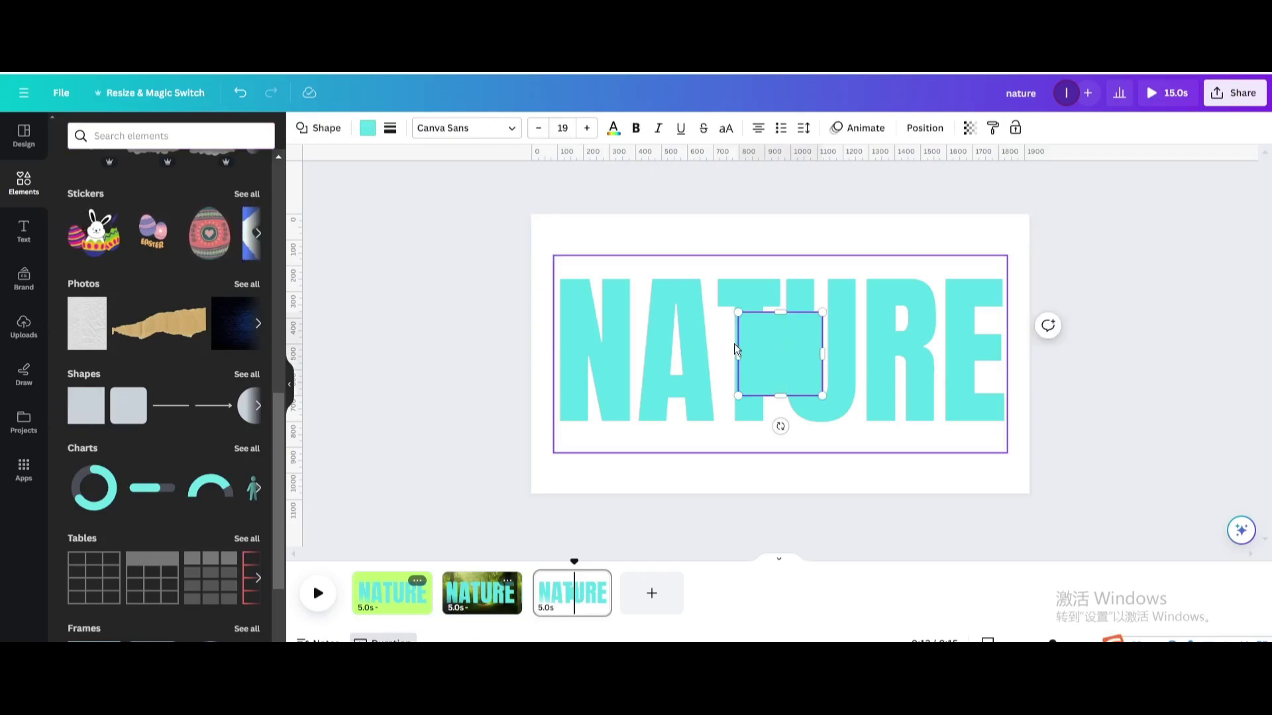
Make the square black and stretch it left and upward over NAT
{"action": "left_click", "coordinate": [367, 128]}
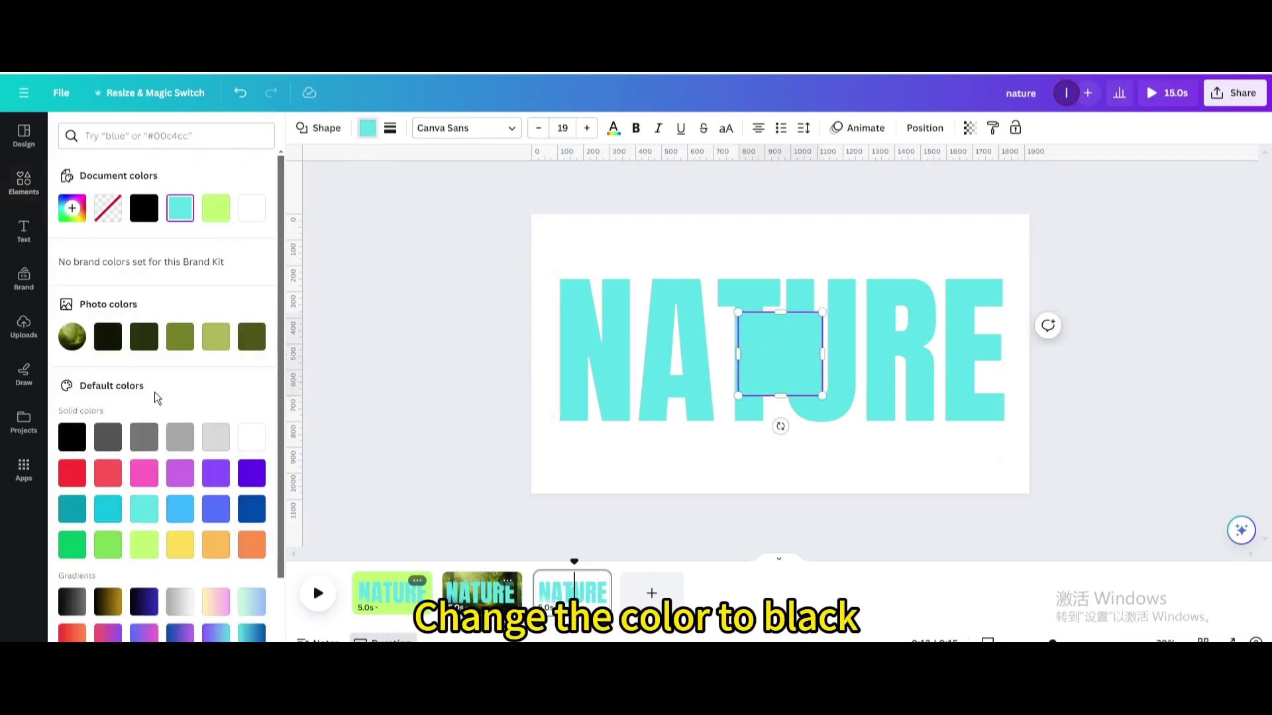
{"action": "left_click", "coordinate": [71, 439]}
{"action": "left_click_drag", "start_coordinate": [739, 358], "coordinate": [546, 353]}
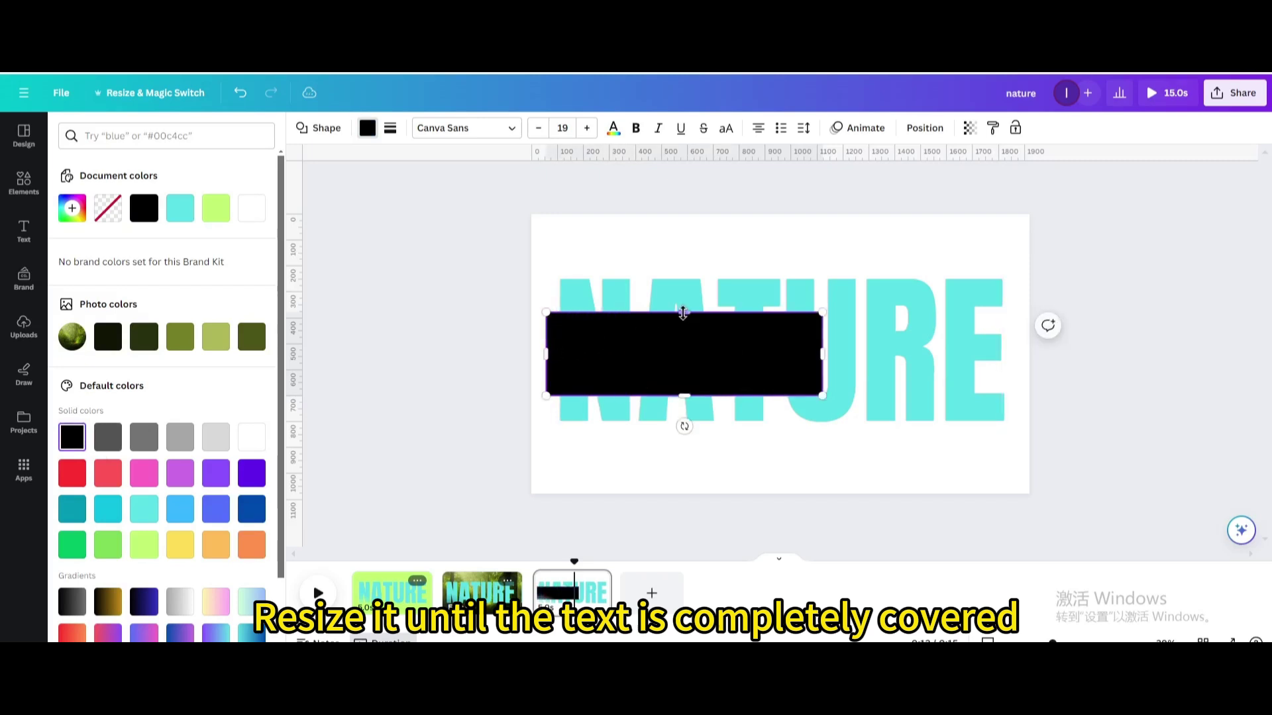
{"action": "left_click_drag", "start_coordinate": [683, 313], "coordinate": [683, 261]}
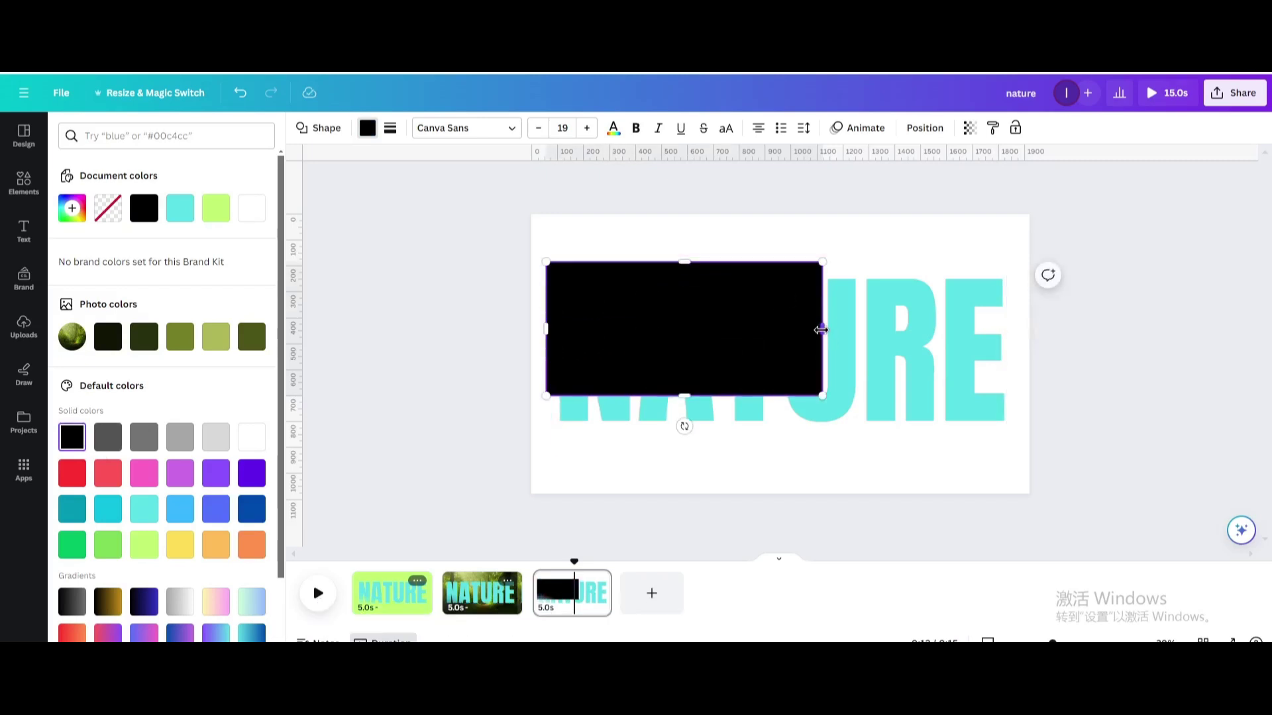
Stretch the black rectangle over the whole word and send it behind NATURE
{"action": "left_click_drag", "start_coordinate": [821, 329], "coordinate": [1014, 329]}
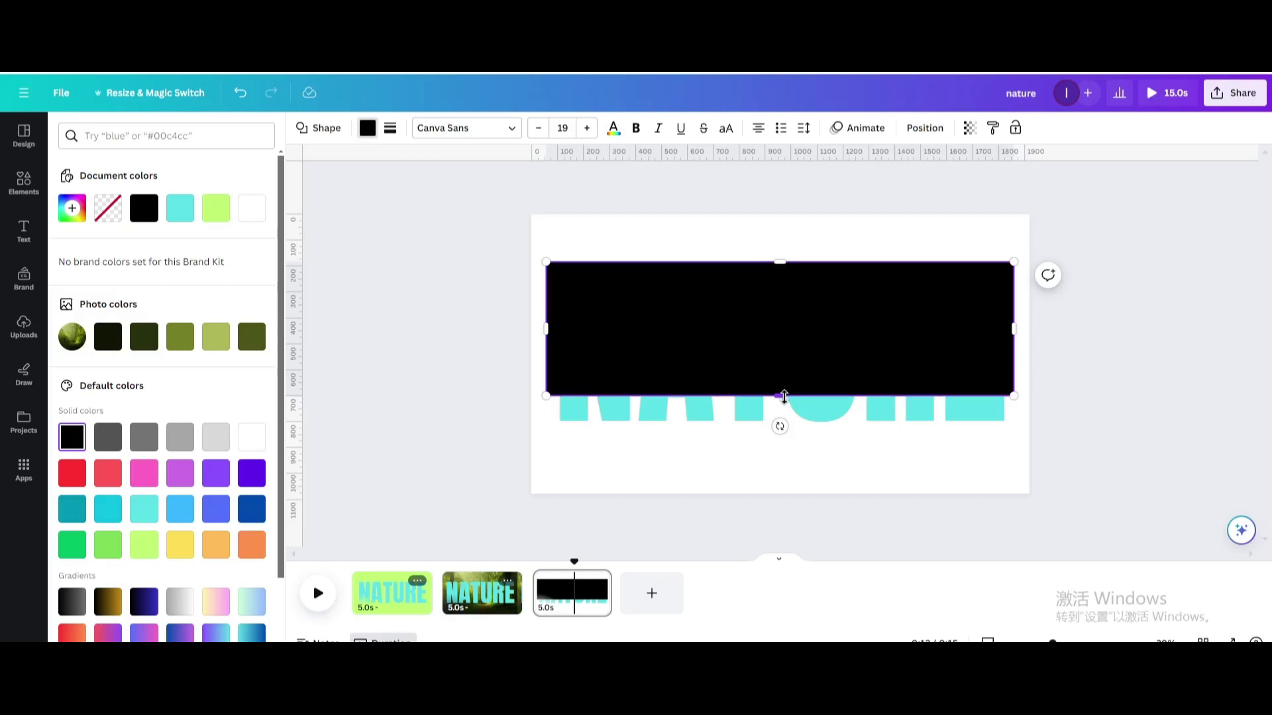
{"action": "left_click_drag", "start_coordinate": [783, 396], "coordinate": [793, 440]}
{"action": "right_click", "coordinate": [750, 344]}
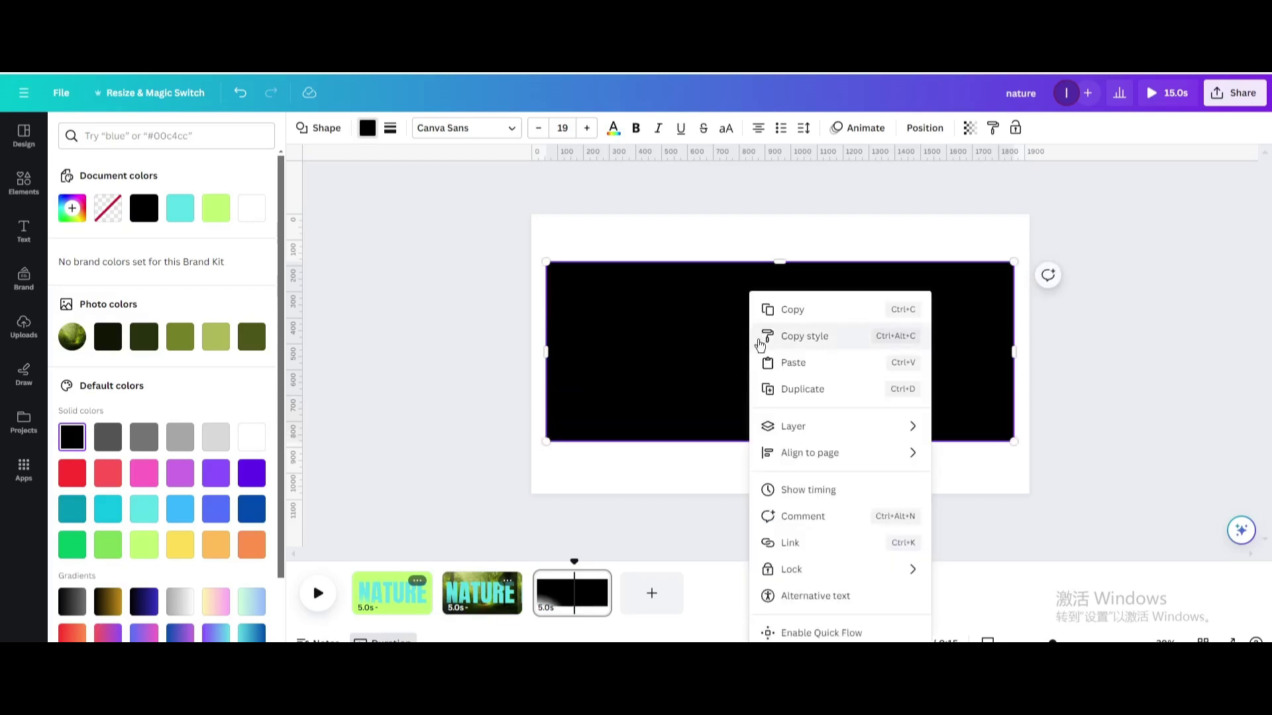
{"action": "mouse_move", "coordinate": [810, 432]}
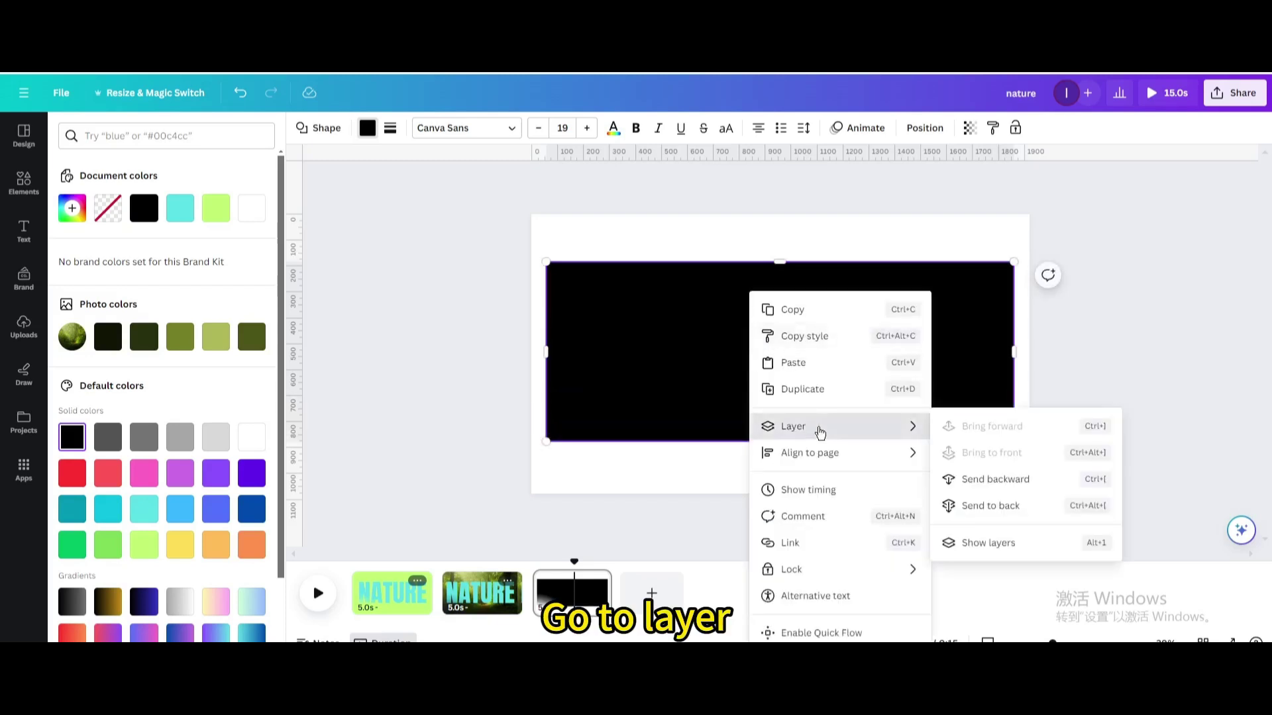
{"action": "left_click", "coordinate": [990, 480]}
Make the NATURE text white
{"action": "left_click", "coordinate": [849, 369]}
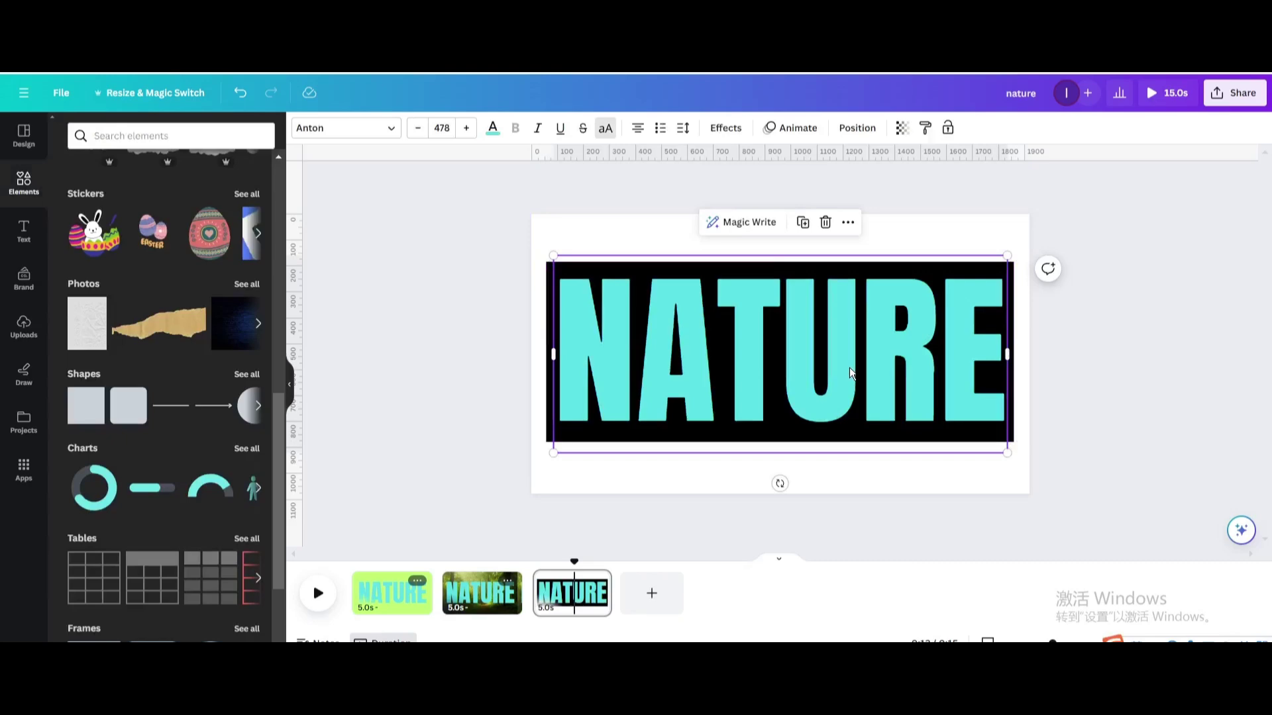
{"action": "left_click", "coordinate": [492, 128]}
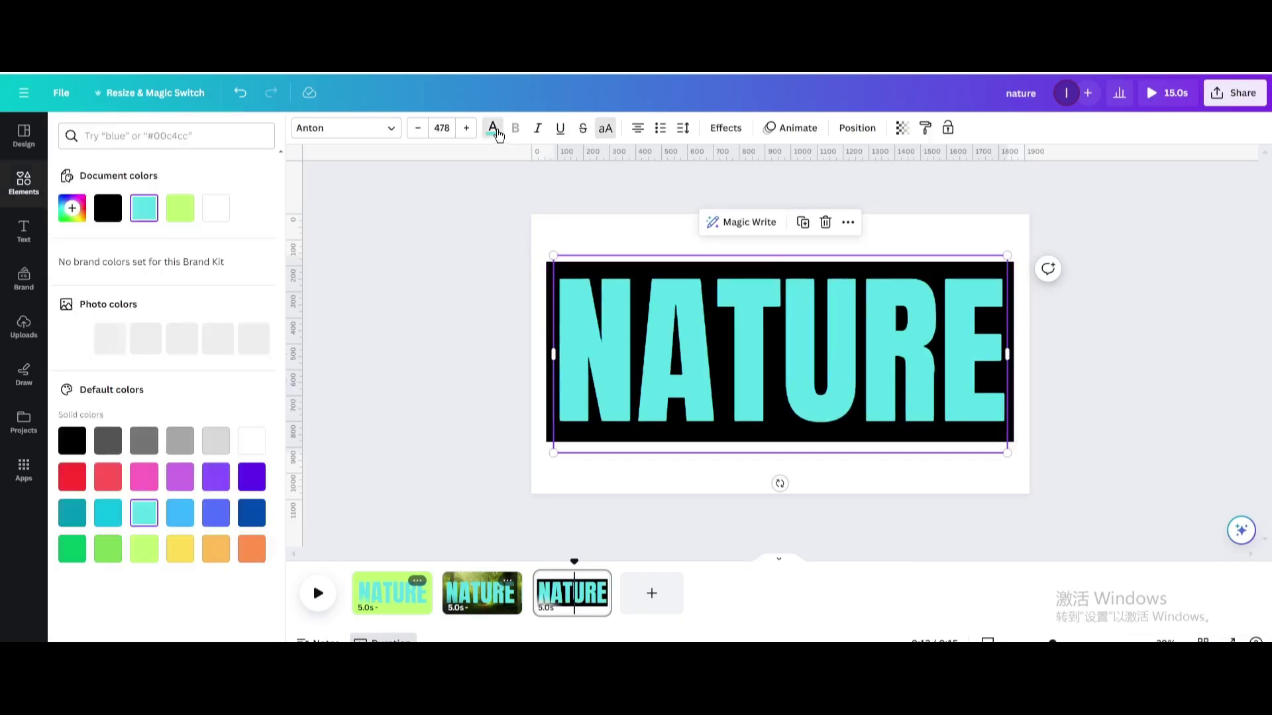
{"action": "left_click", "coordinate": [252, 443]}
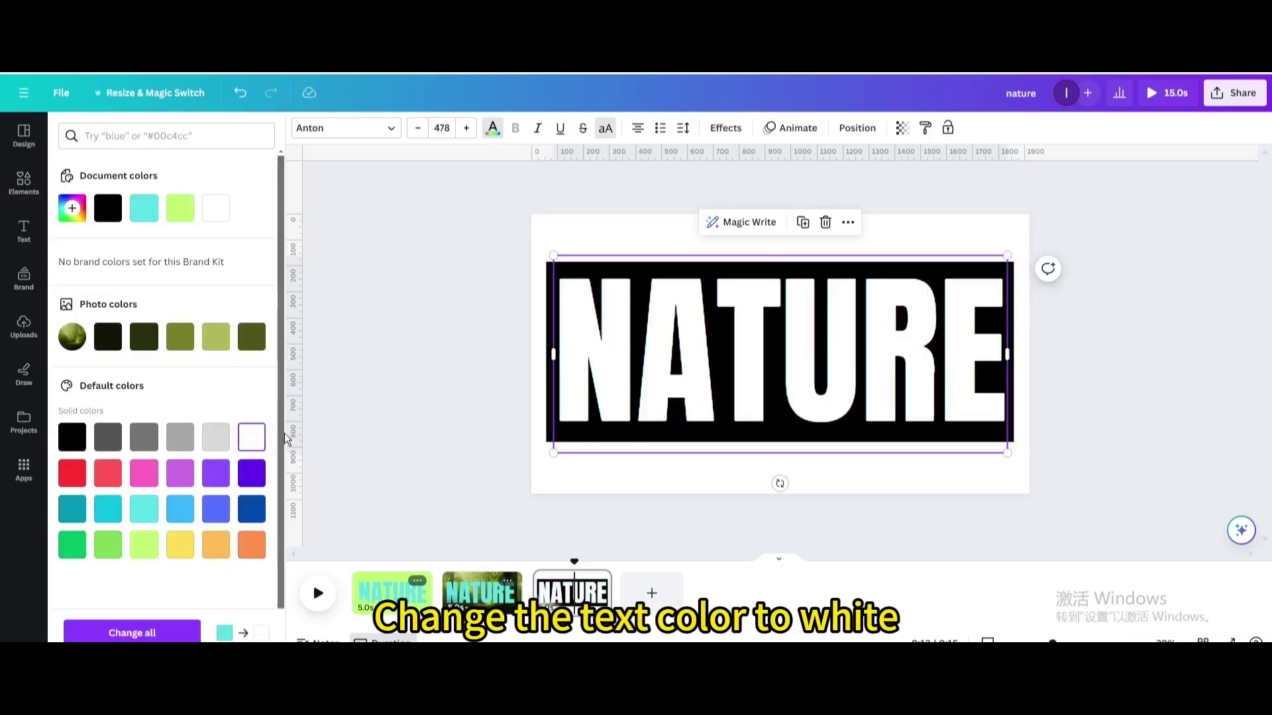
Choose PNG as the file type in the Share download options
{"action": "key", "text": "Escape"}
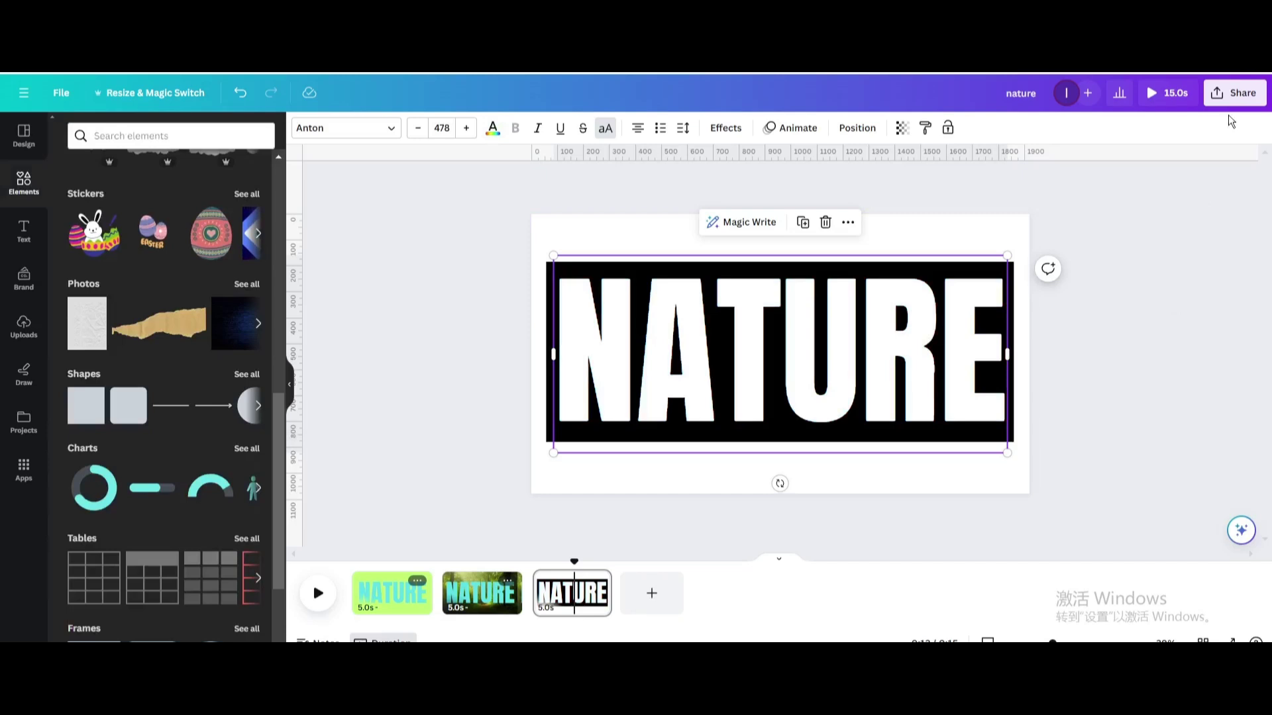
{"action": "left_click", "coordinate": [1233, 98]}
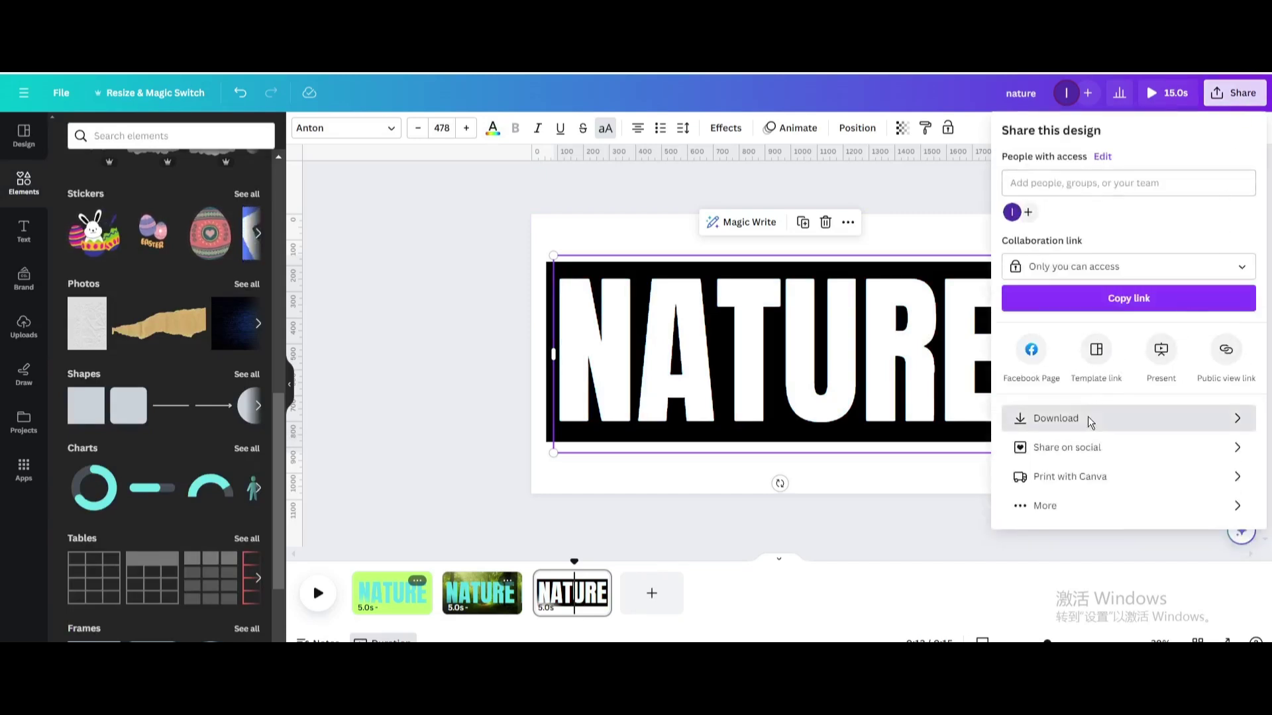
{"action": "left_click", "coordinate": [1086, 418]}
{"action": "left_click", "coordinate": [1069, 187]}
{"action": "left_click", "coordinate": [1069, 187]}
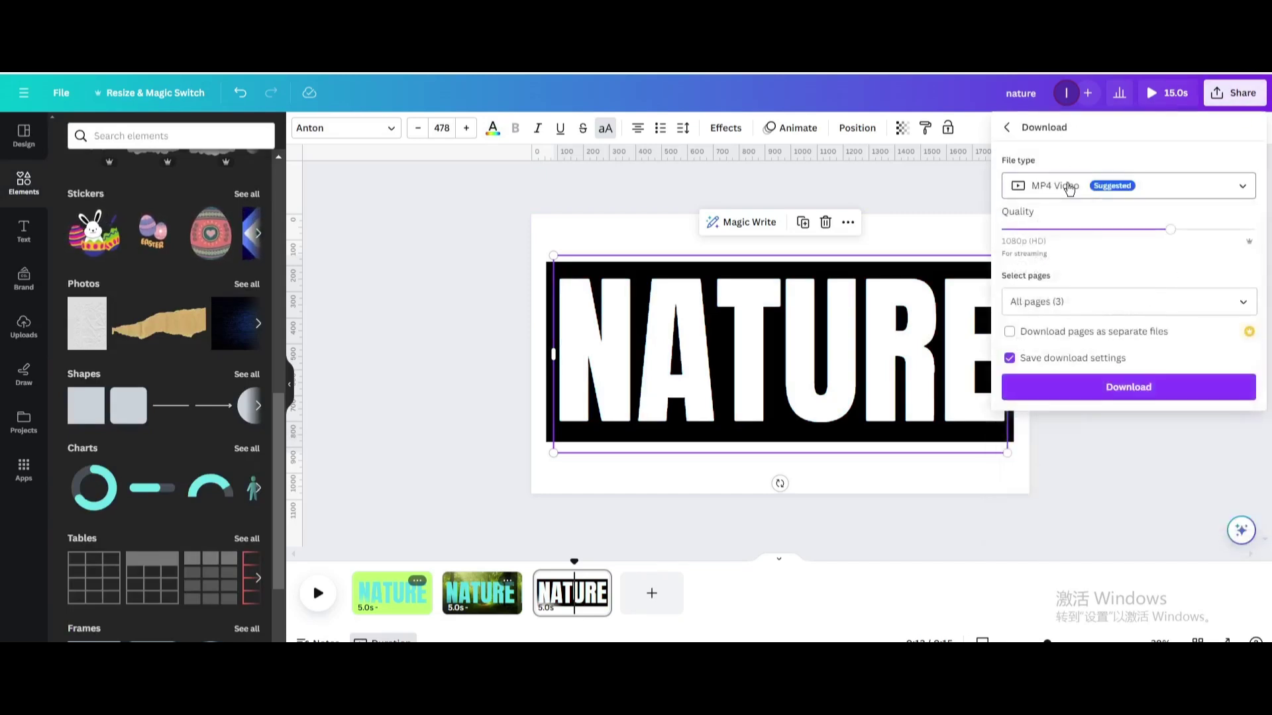
{"action": "left_click", "coordinate": [1060, 188]}
{"action": "left_click", "coordinate": [1043, 265]}
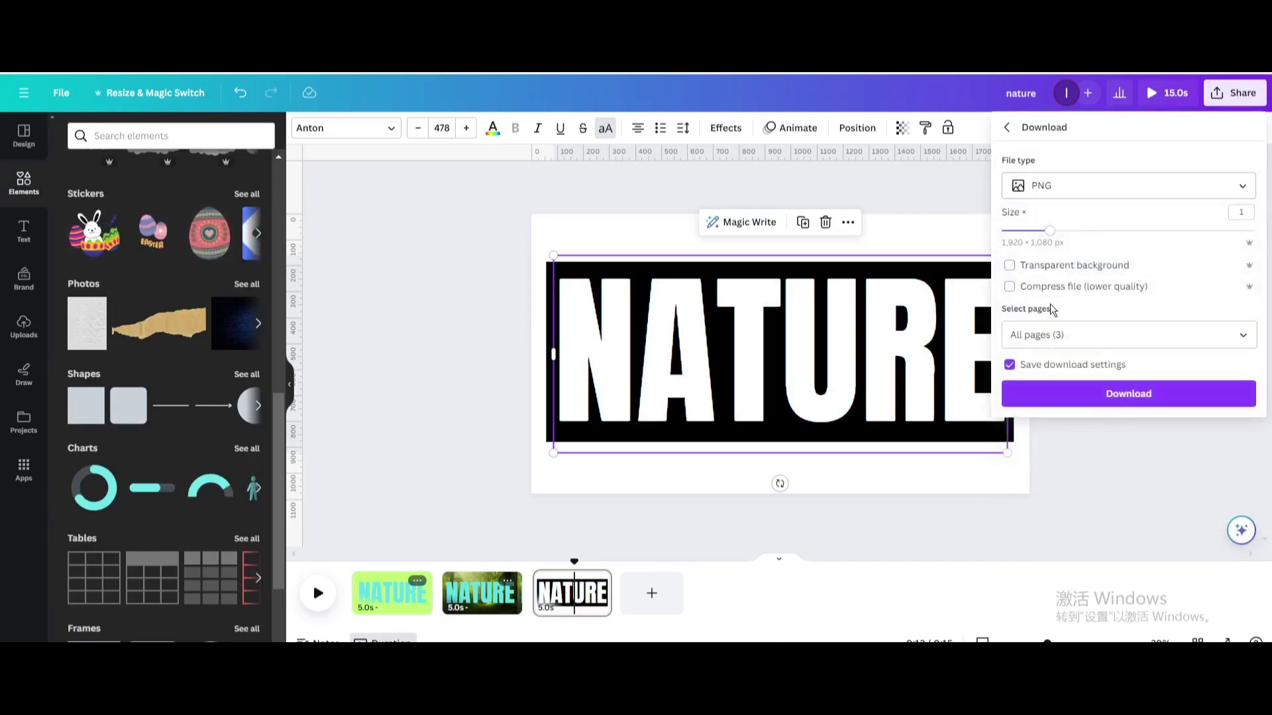
Download only page 3 as PNG and add nature.png to Uploads
{"action": "left_click", "coordinate": [1067, 339]}
{"action": "left_click", "coordinate": [1179, 372]}
{"action": "left_click", "coordinate": [1141, 501]}
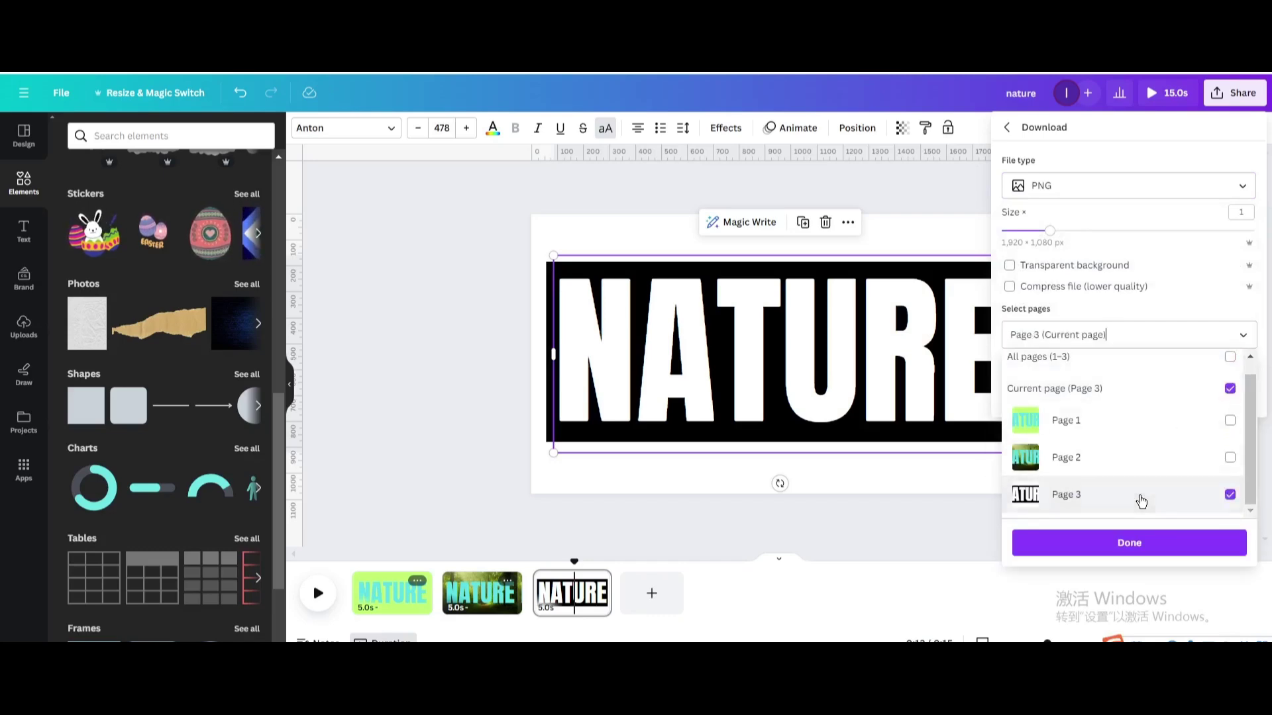
{"action": "left_click", "coordinate": [1140, 542]}
{"action": "left_click", "coordinate": [1114, 399]}
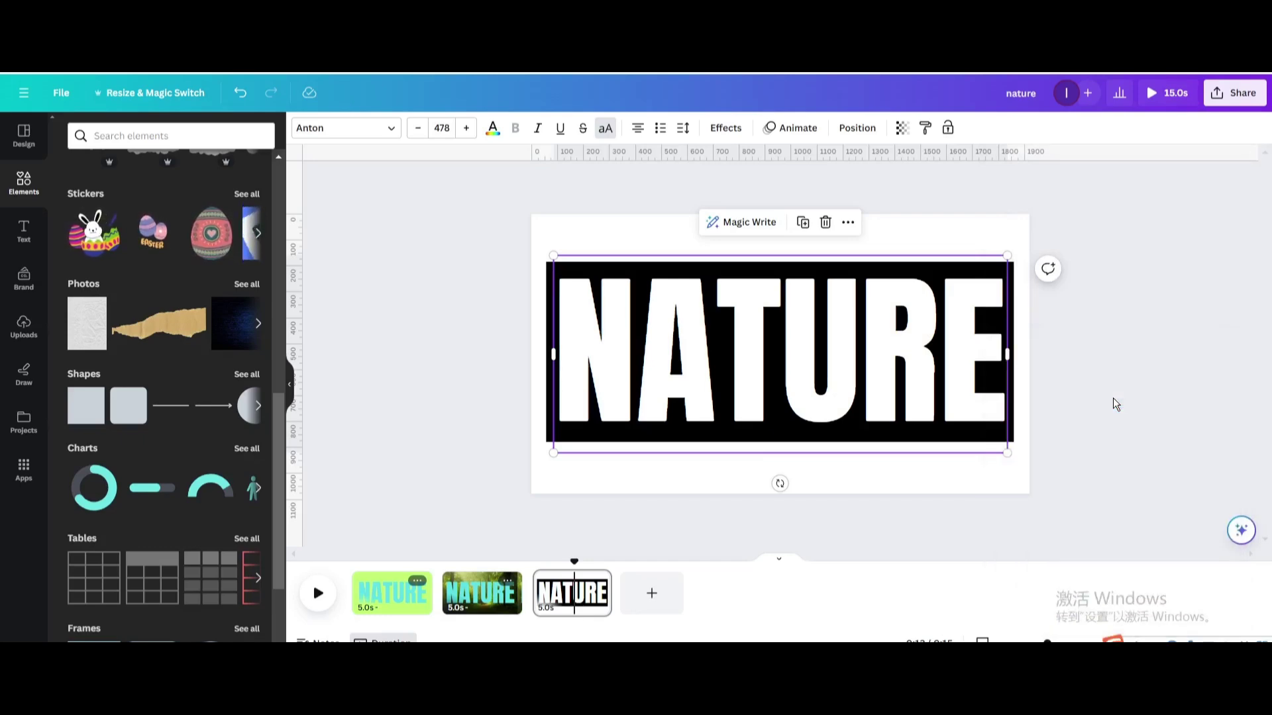
{"action": "left_click_drag", "start_coordinate": [1023, 111], "coordinate": [258, 418]}
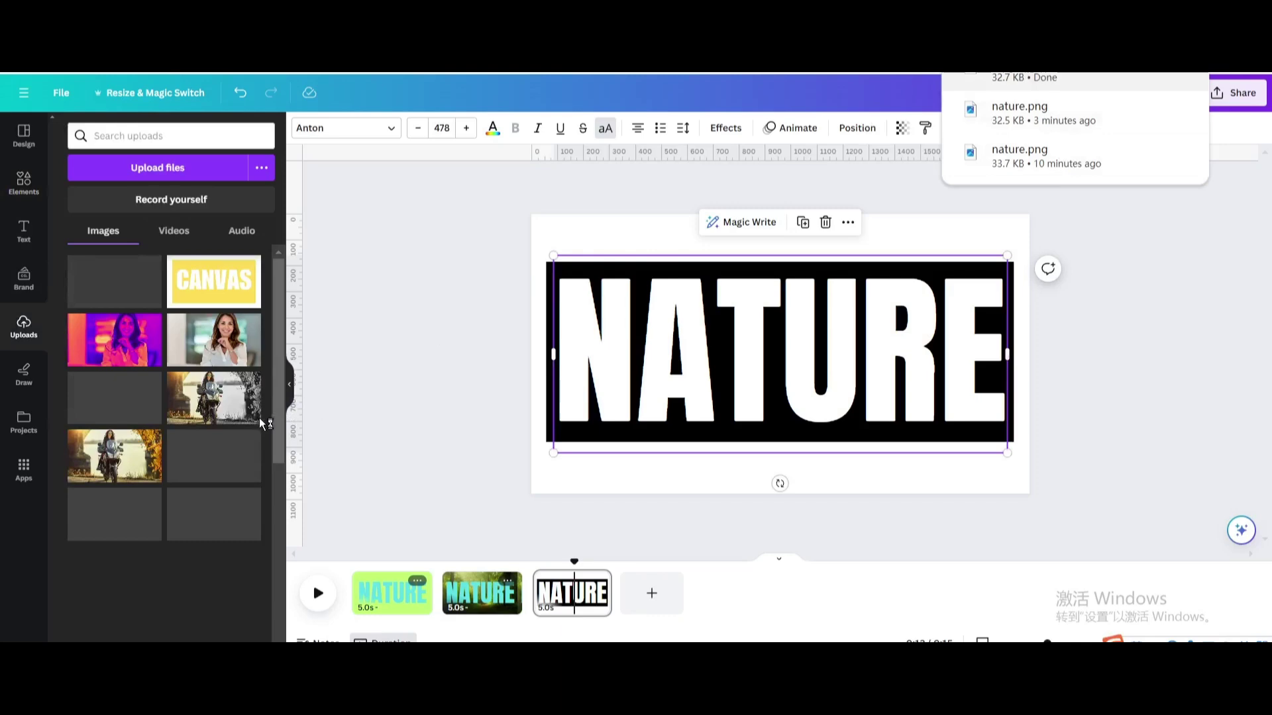
Delete the black-and-white third page
{"action": "left_click", "coordinate": [591, 586]}
{"action": "left_click", "coordinate": [597, 581]}
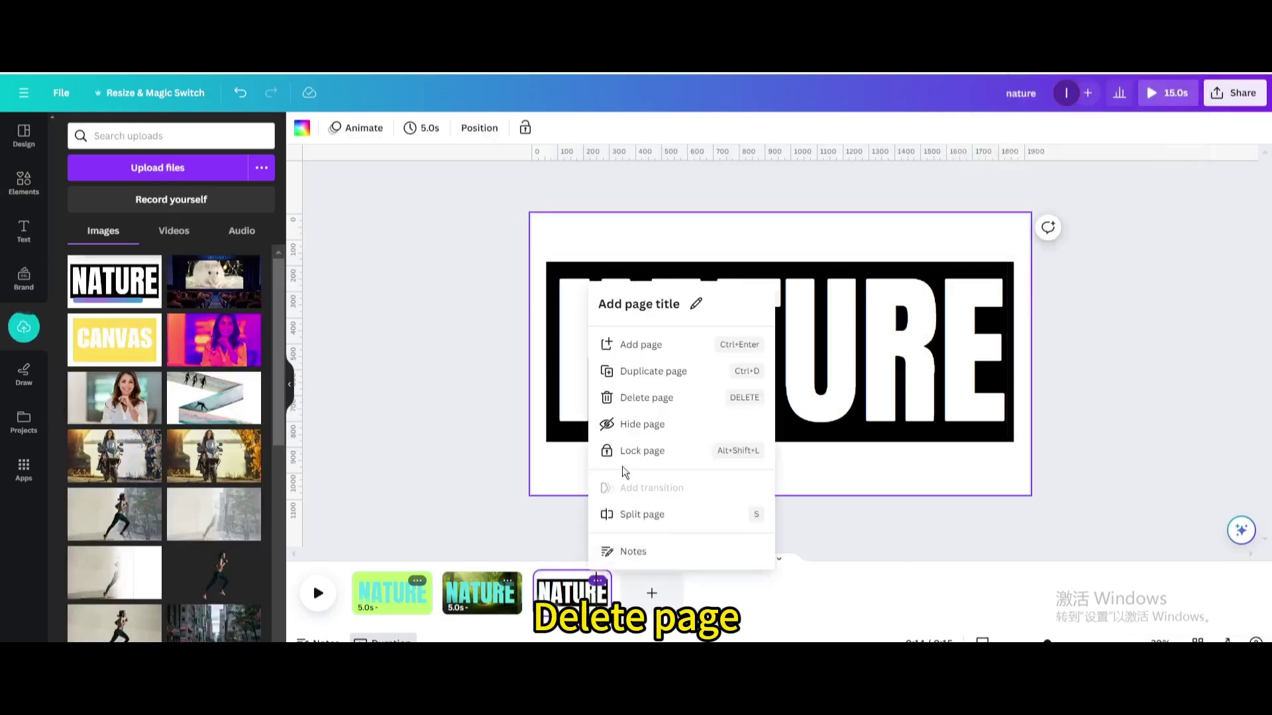
{"action": "left_click", "coordinate": [640, 398]}
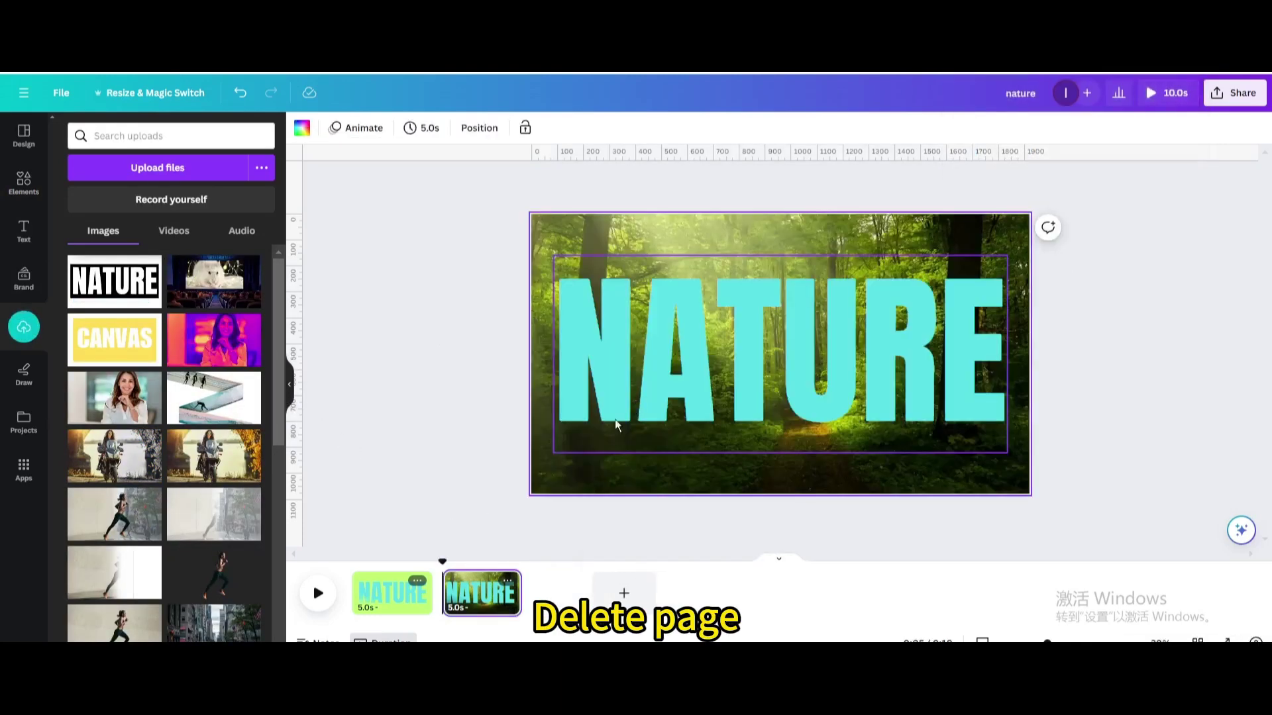
Duplicate the forest page as a new page 3 and select its NATURE text
{"action": "left_click", "coordinate": [507, 583]}
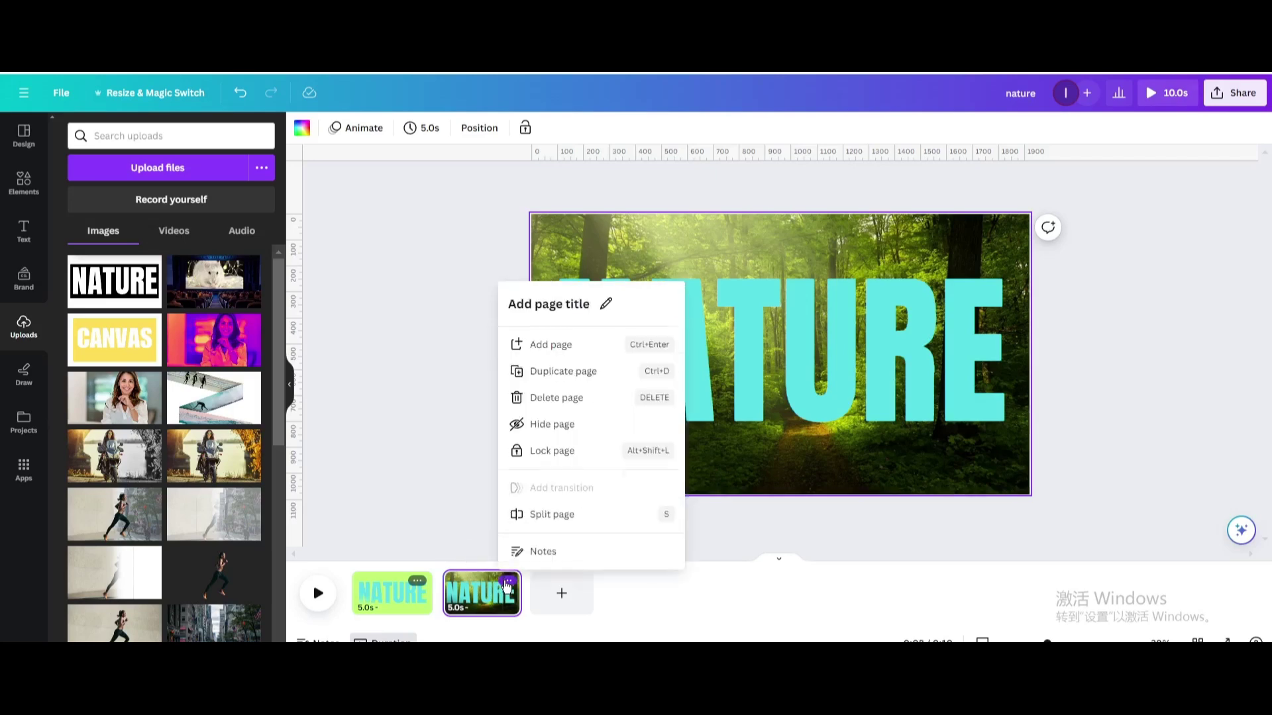
{"action": "left_click", "coordinate": [577, 372]}
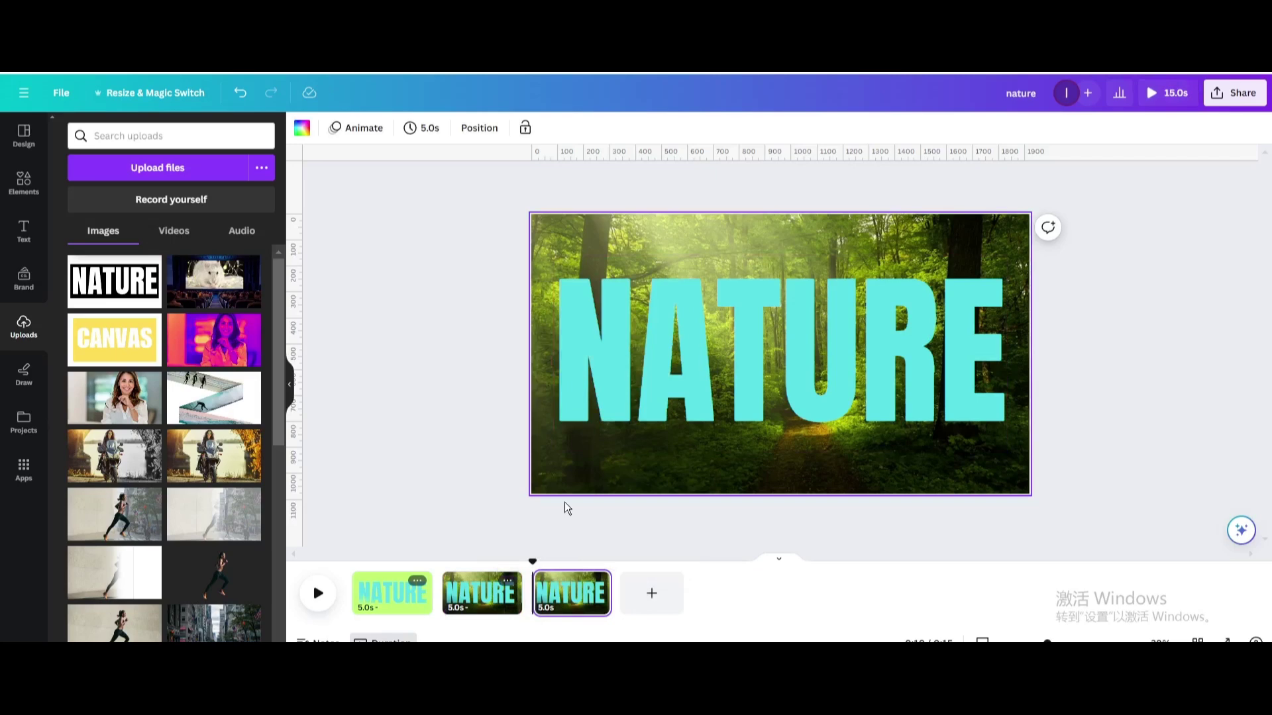
{"action": "left_click", "coordinate": [559, 595]}
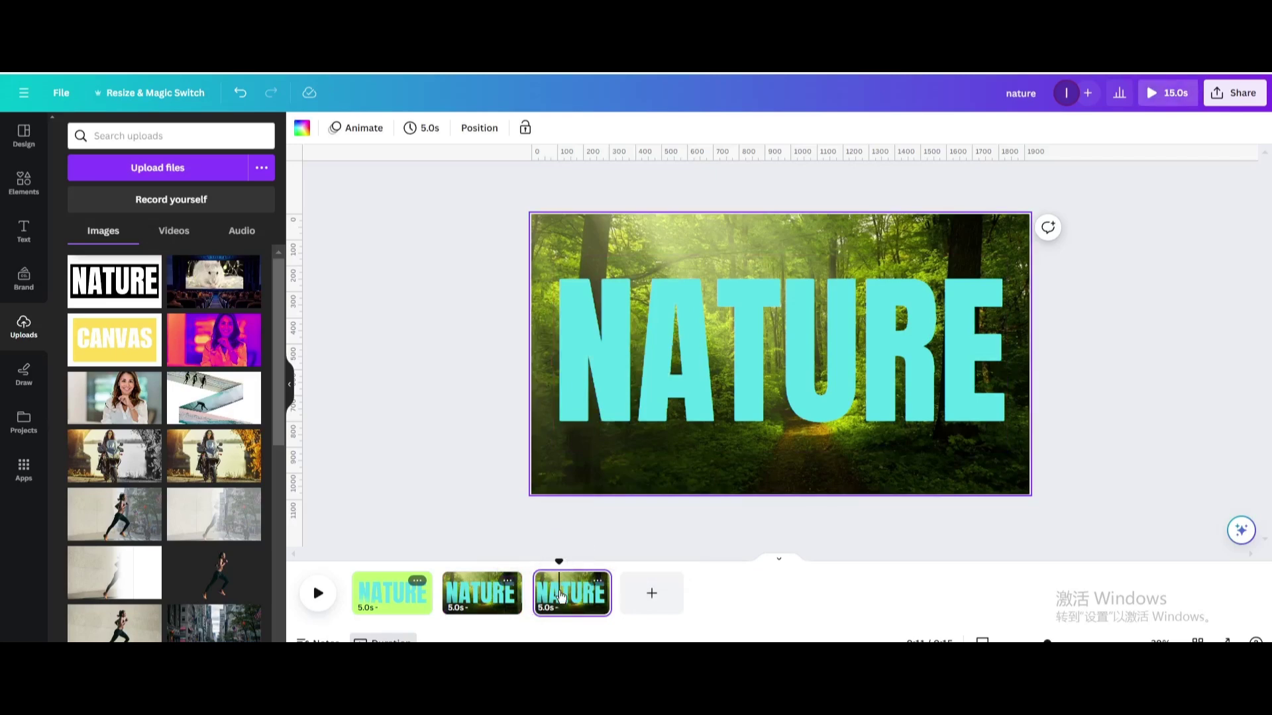
{"action": "left_click", "coordinate": [618, 337]}
Replace the NATURE text with the uploaded image, background-removed and enlarged to 1920×1080
{"action": "key", "text": "Delete"}
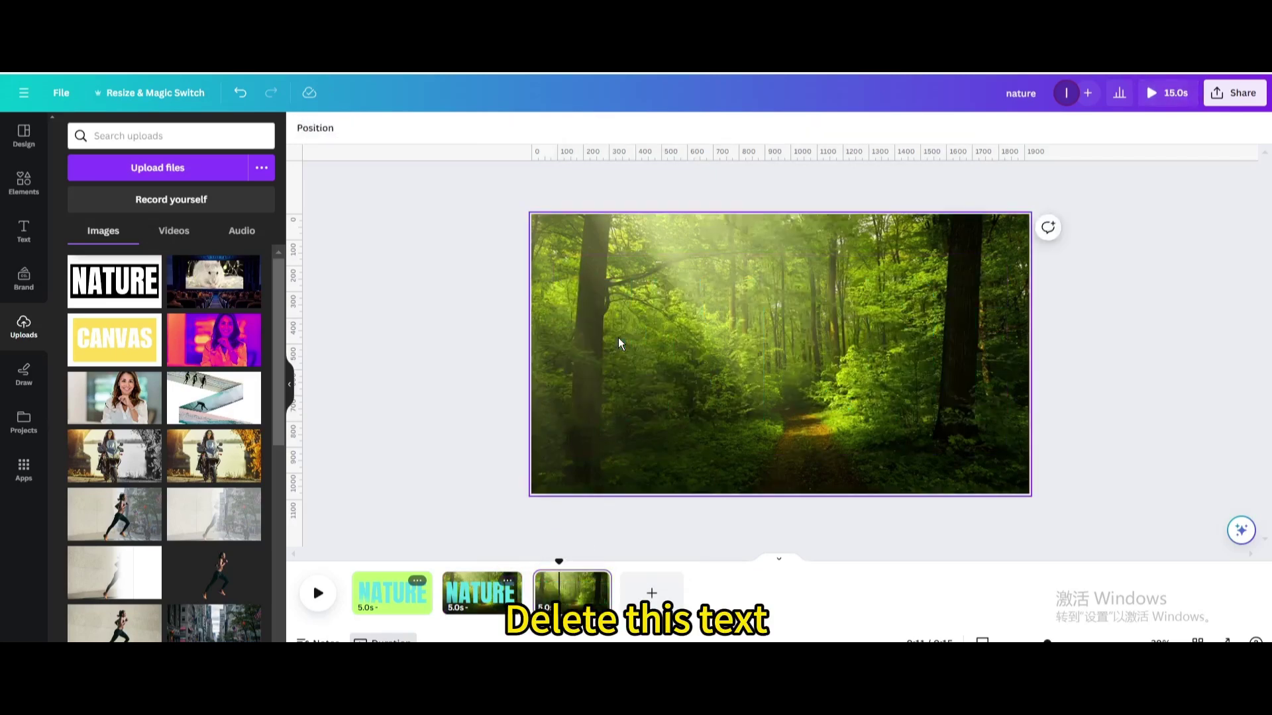
{"action": "left_click", "coordinate": [114, 281]}
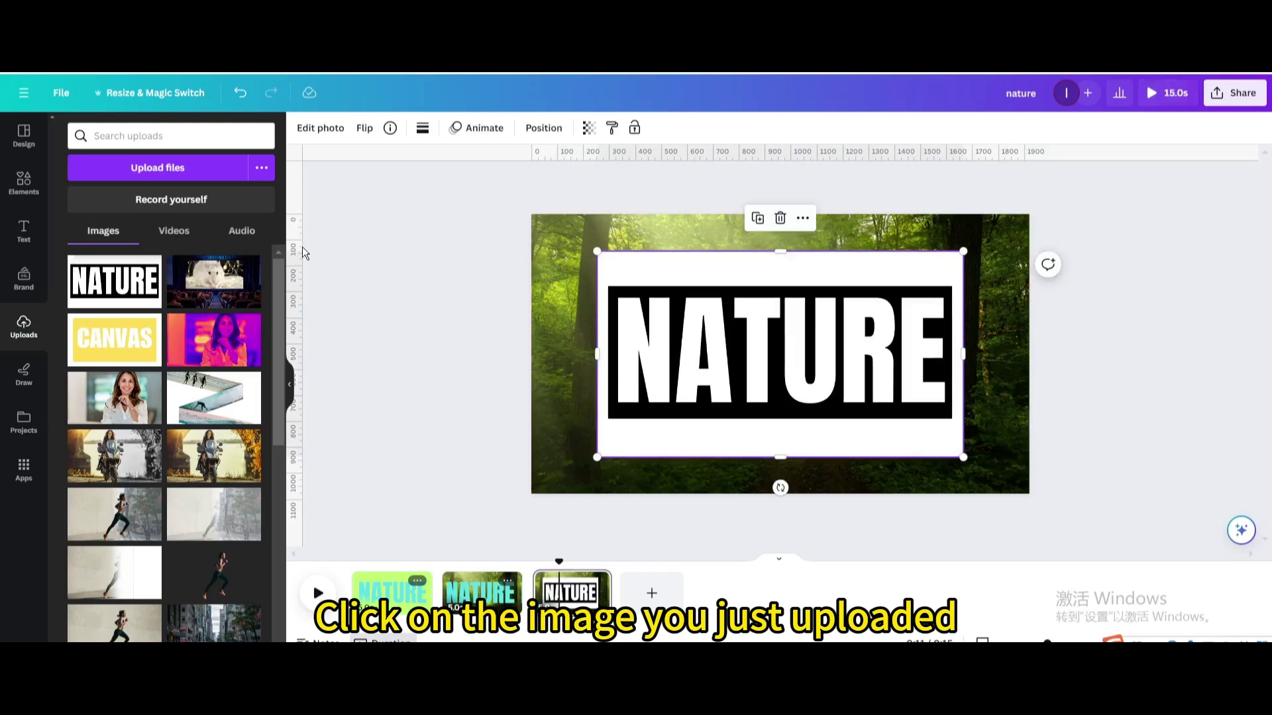
{"action": "left_click", "coordinate": [304, 129]}
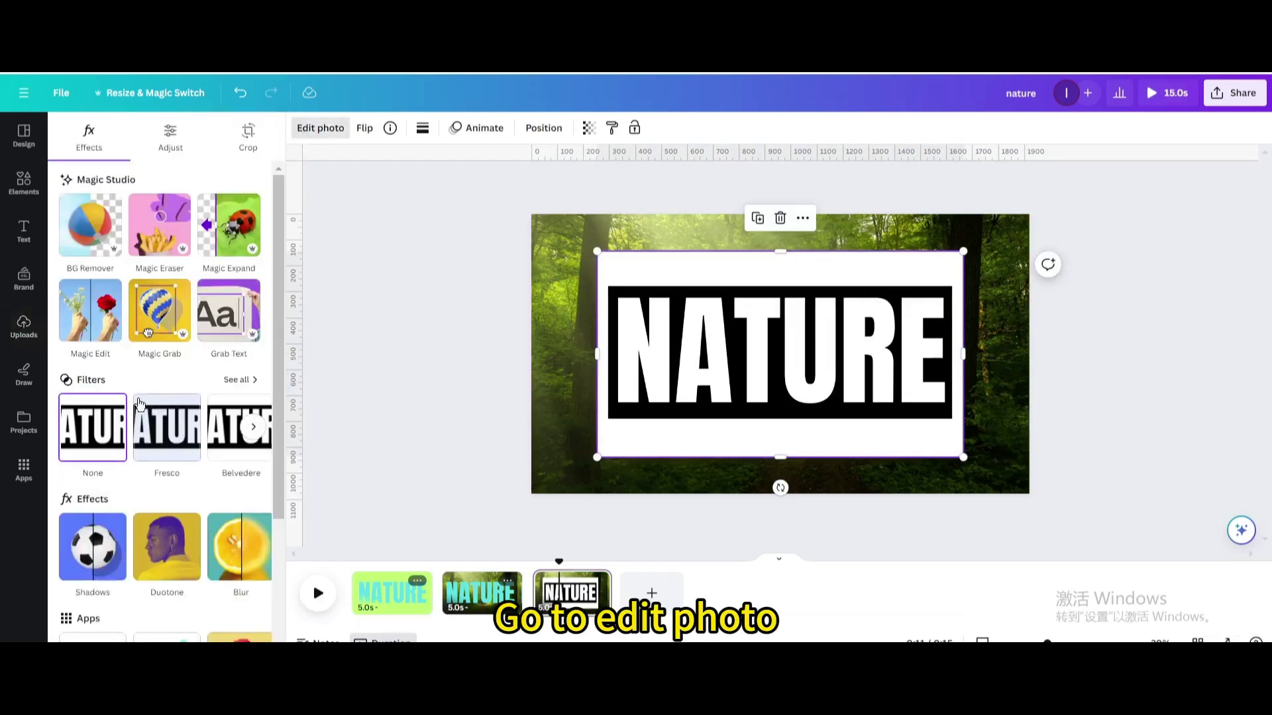
{"action": "left_click", "coordinate": [96, 228]}
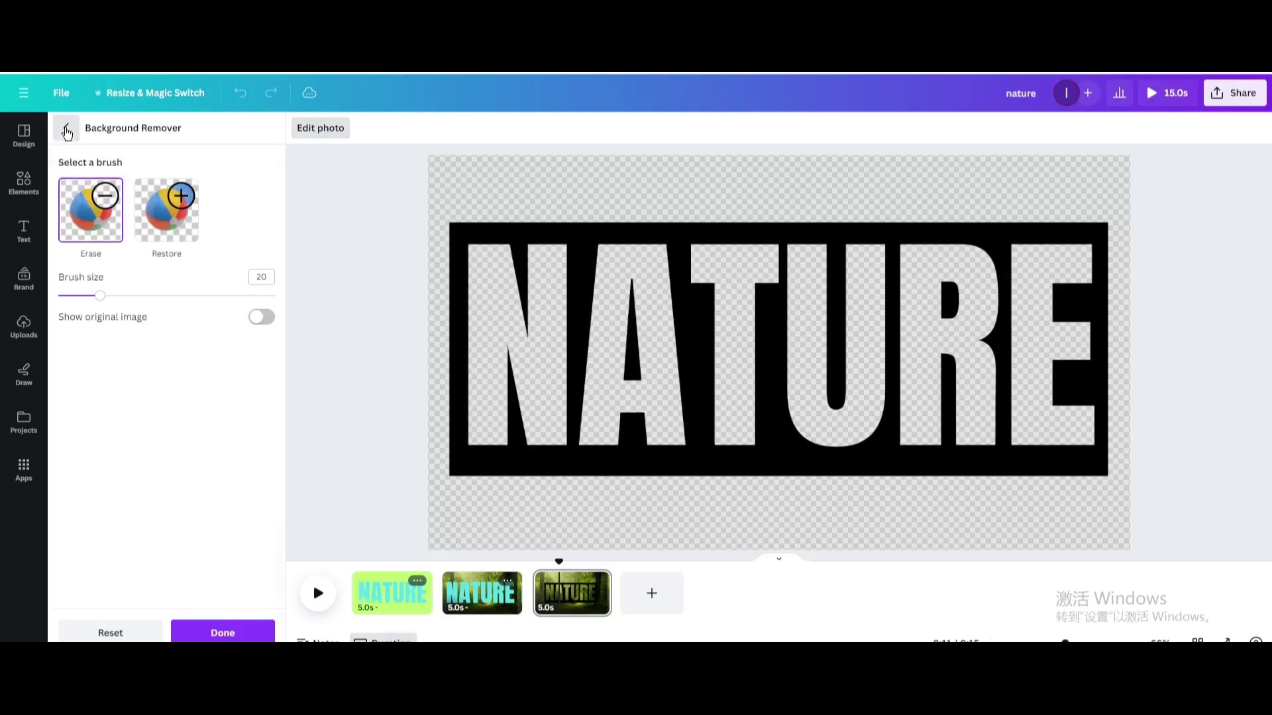
{"action": "left_click", "coordinate": [66, 131]}
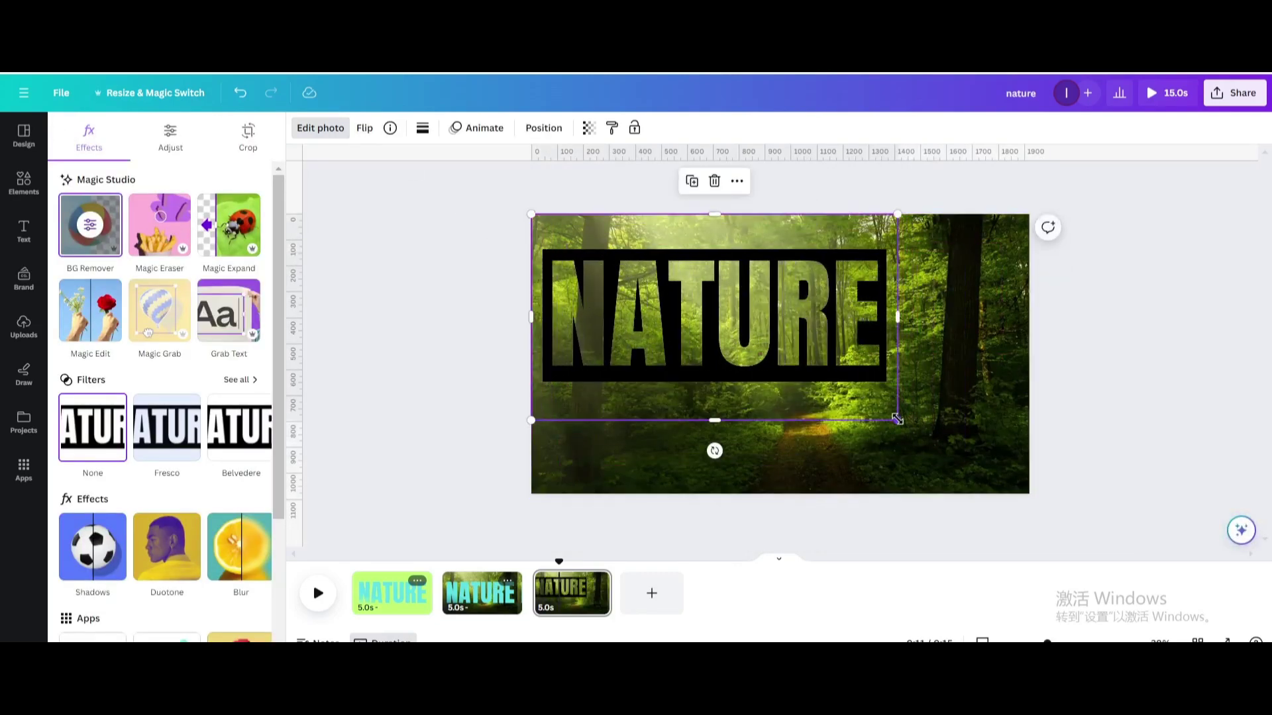
{"action": "left_click_drag", "start_coordinate": [897, 420], "coordinate": [1043, 500]}
Add a lime-green square shape and drag it to page 3's top-left corner, above the NATURE cut-out
{"action": "left_click", "coordinate": [17, 199]}
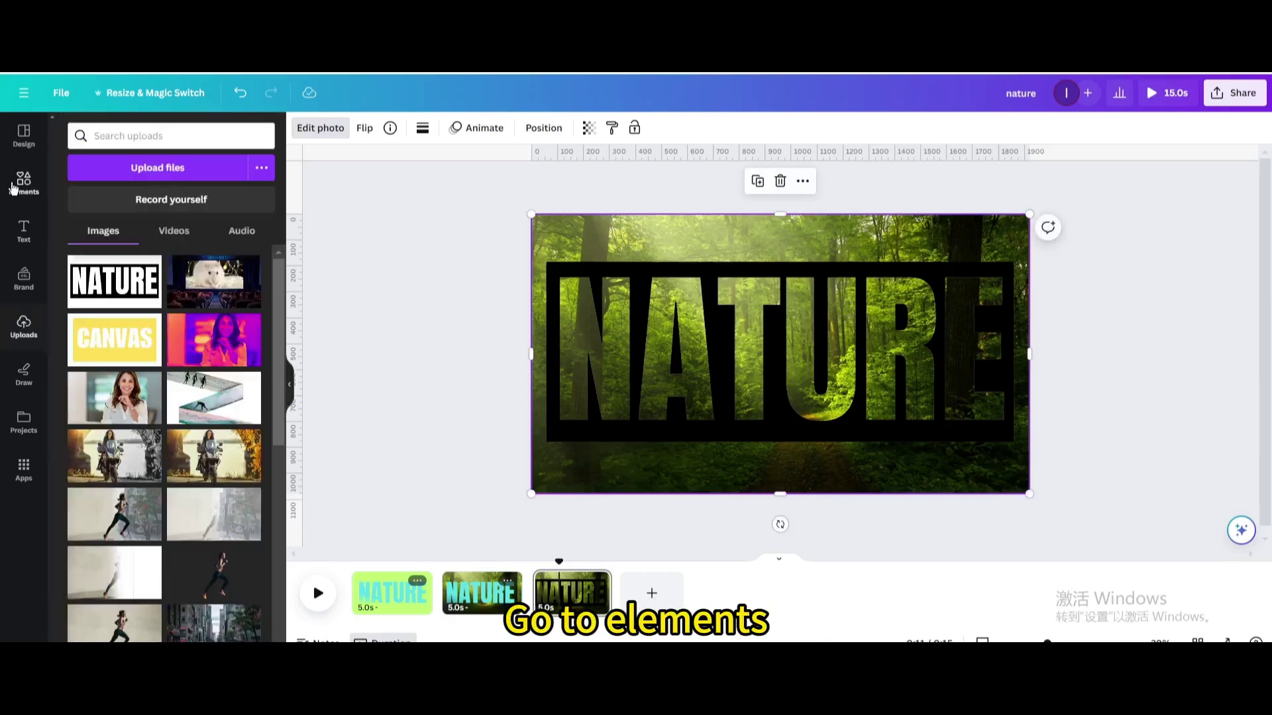
{"action": "scroll", "coordinate": [81, 449], "scroll_direction": "down", "scroll_amount": 5}
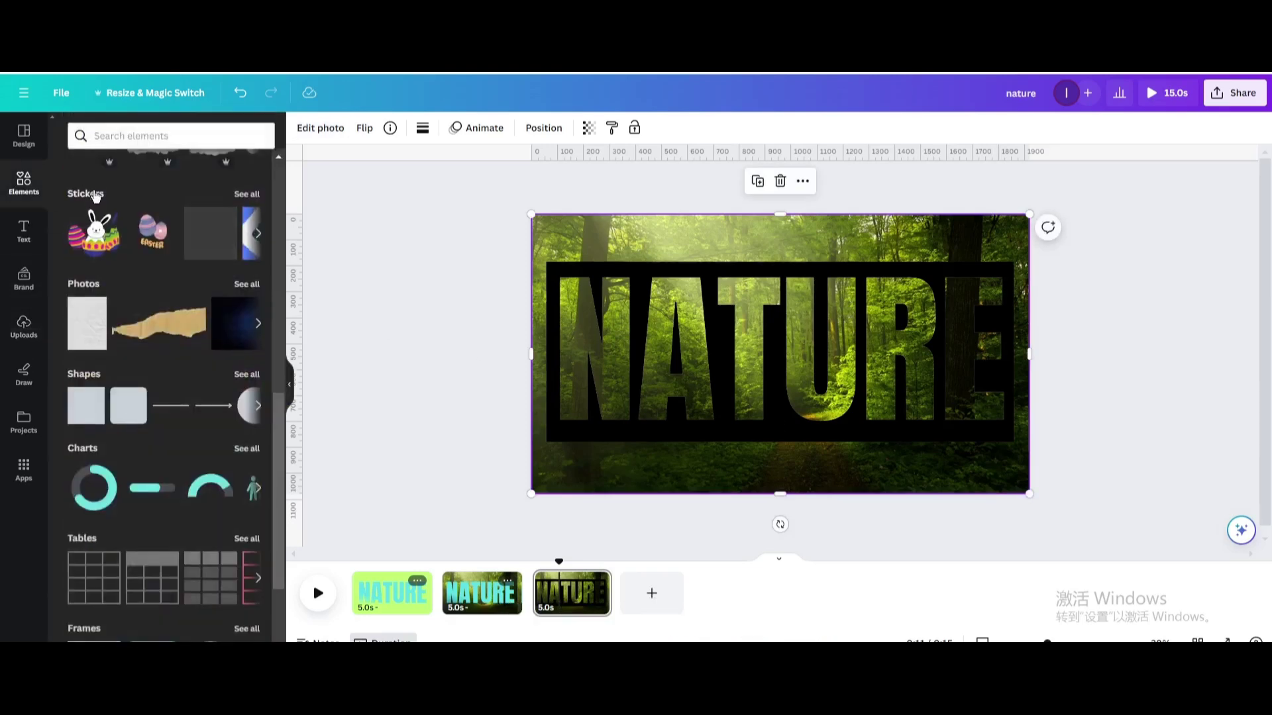
{"action": "left_click", "coordinate": [91, 397]}
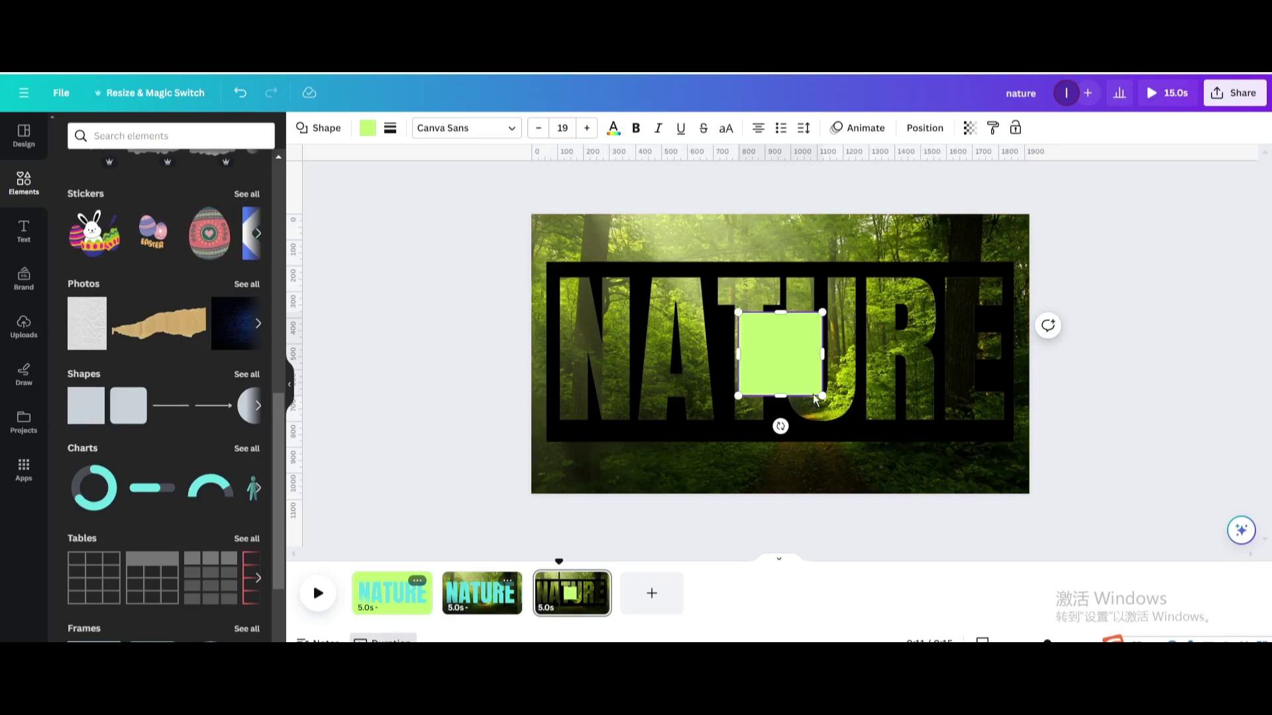
{"action": "left_click", "coordinate": [877, 419]}
{"action": "left_click", "coordinate": [792, 365]}
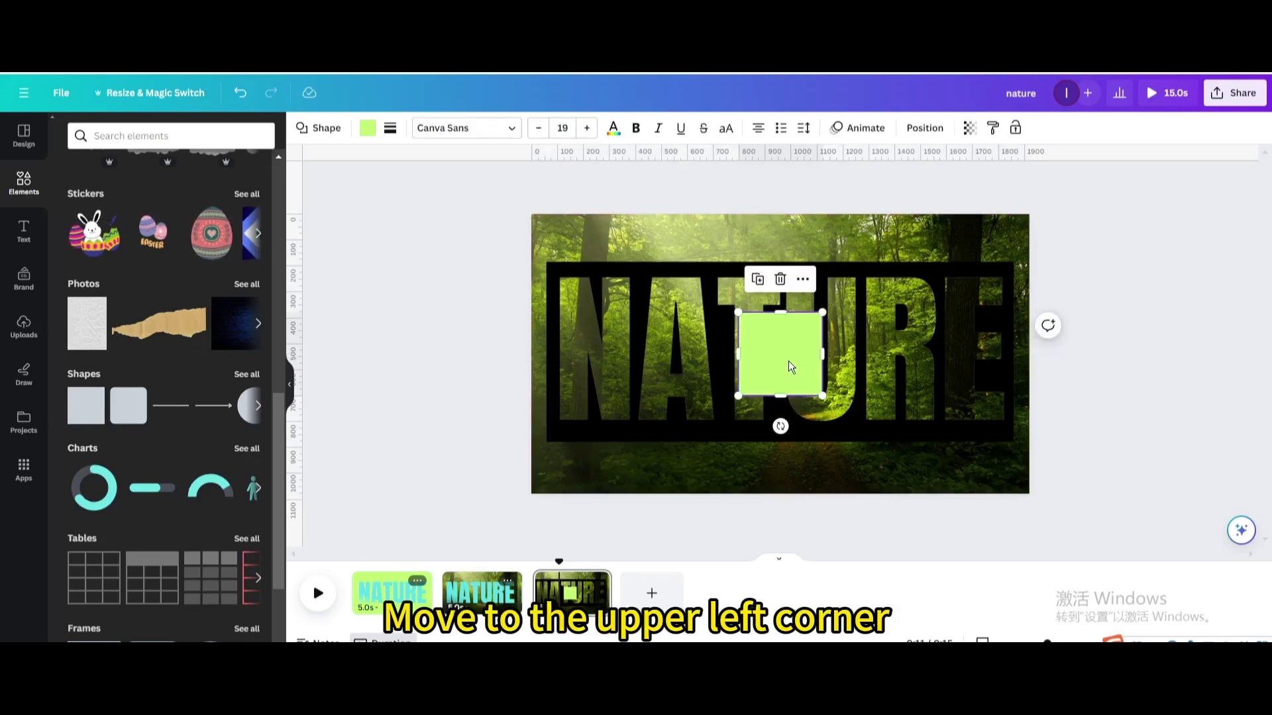
{"action": "left_click_drag", "start_coordinate": [789, 367], "coordinate": [1027, 244]}
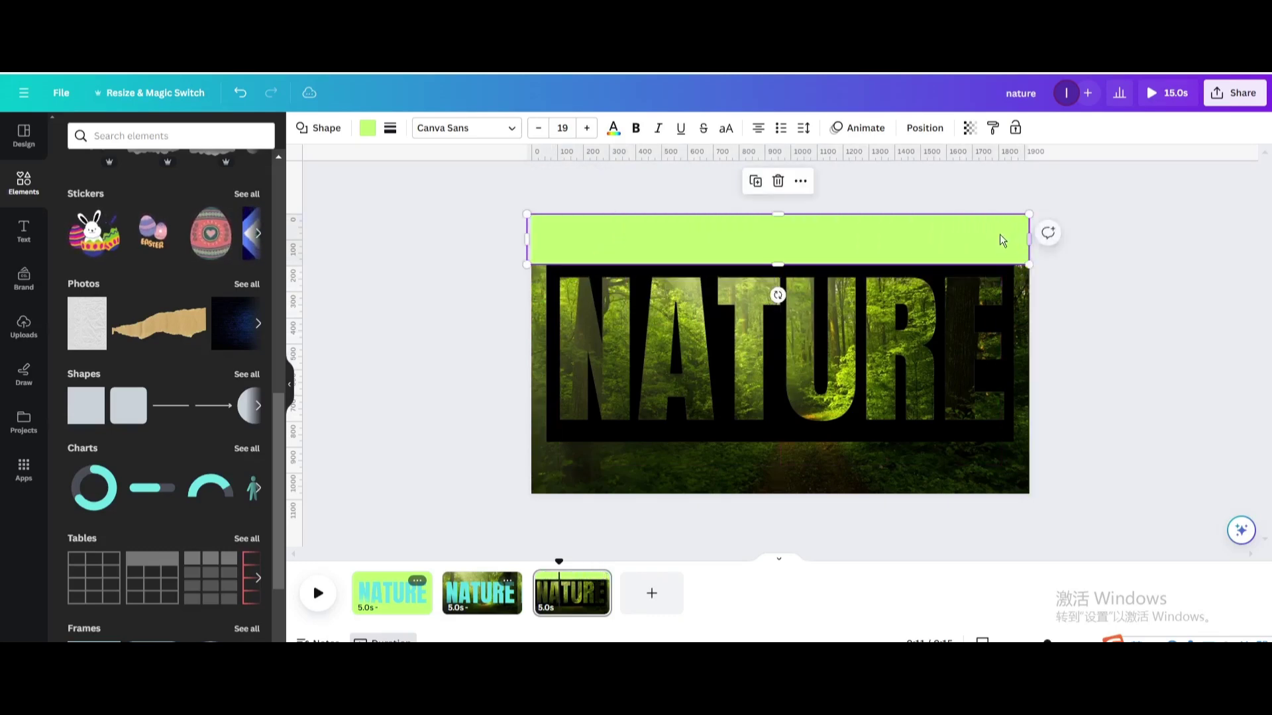
Recolour the top bar black and duplicate it to fill the bottom edge of the page
{"action": "left_click", "coordinate": [367, 129]}
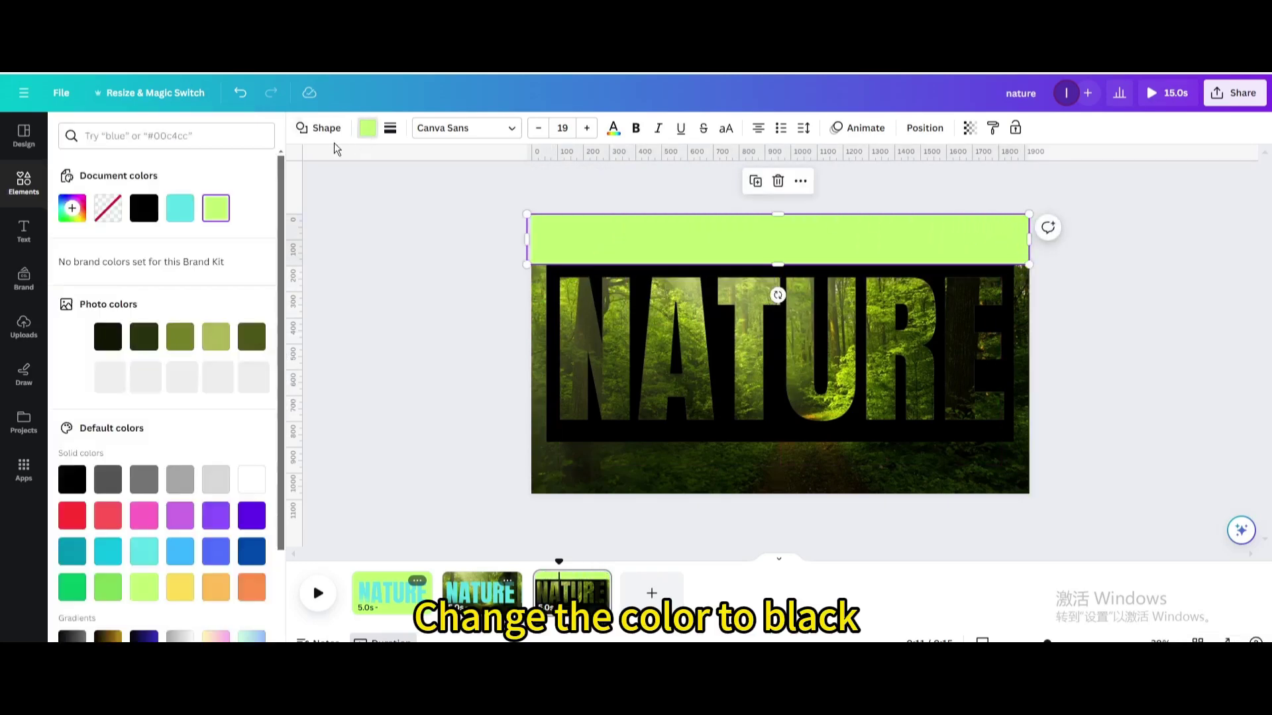
{"action": "left_click", "coordinate": [138, 211]}
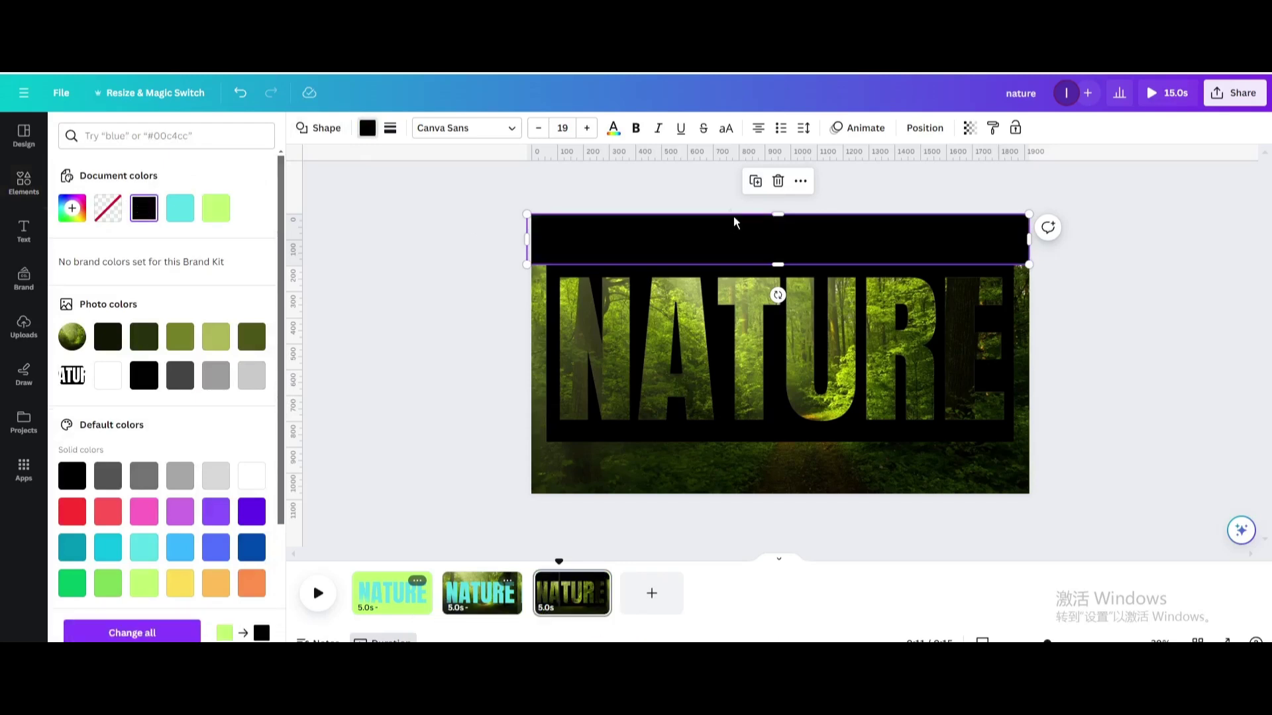
{"action": "left_click", "coordinate": [755, 182]}
{"action": "left_click_drag", "start_coordinate": [785, 233], "coordinate": [780, 447]}
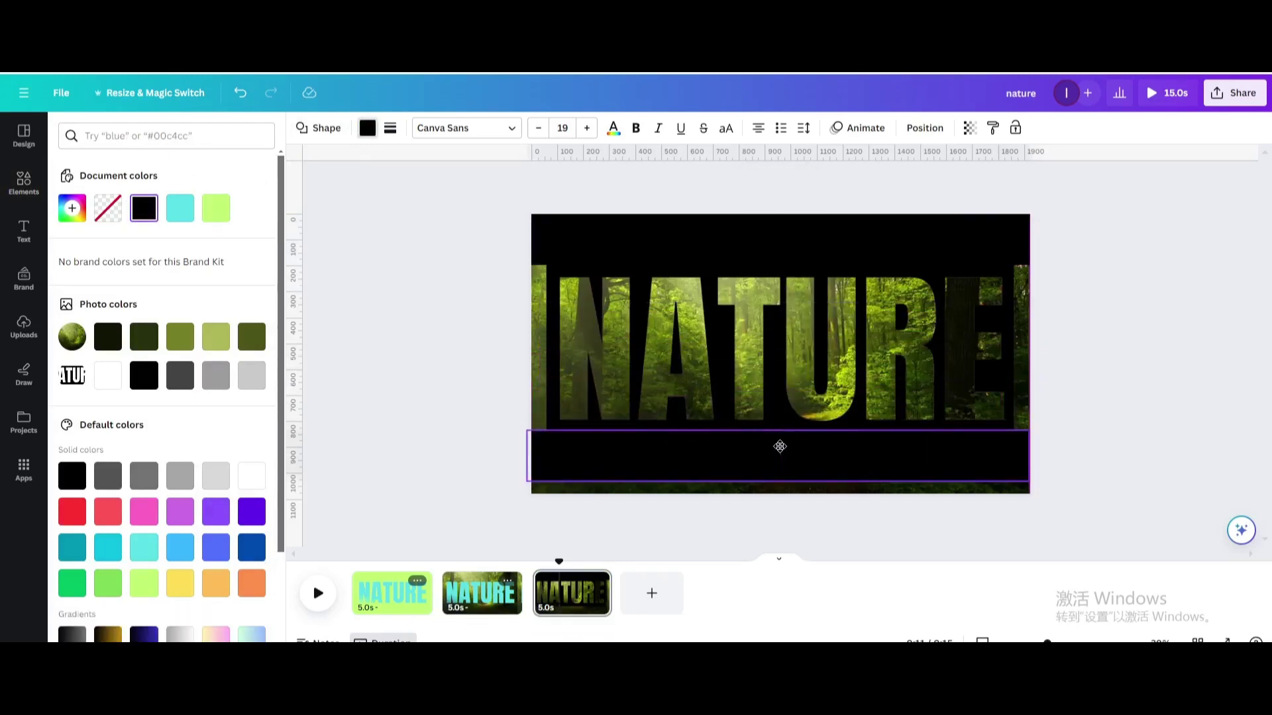
{"action": "left_click", "coordinate": [785, 447]}
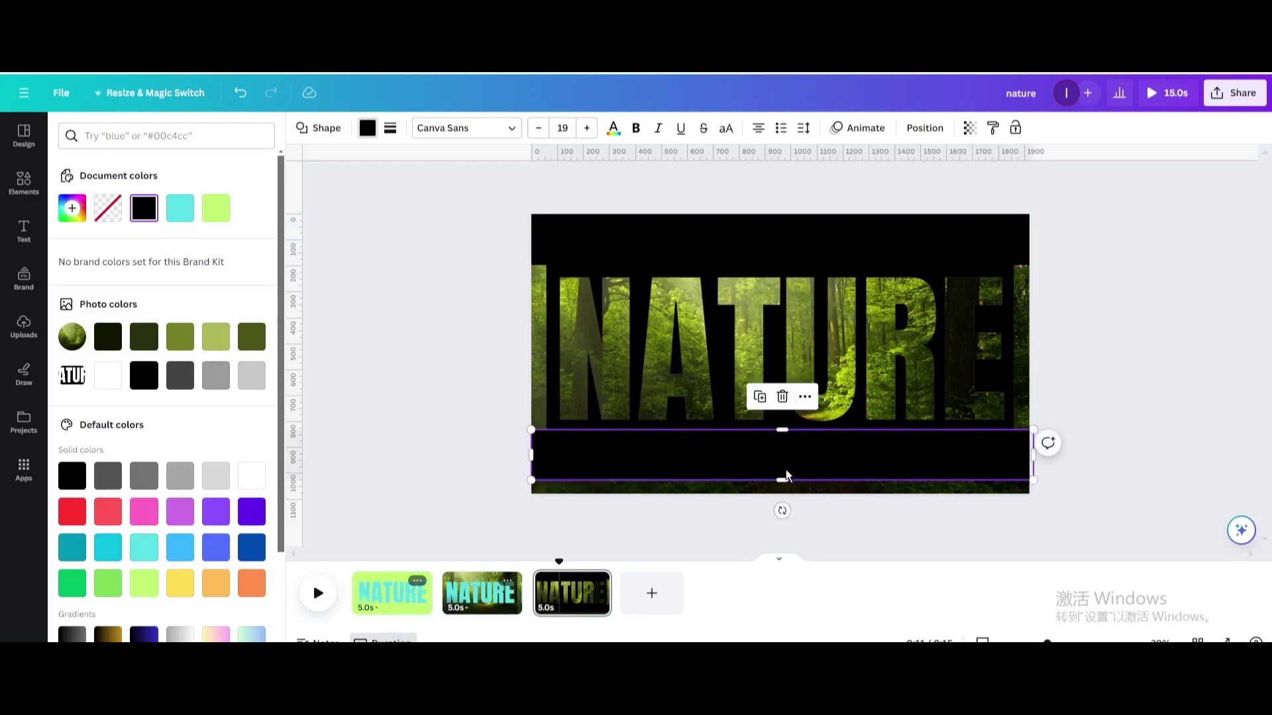
{"action": "left_click_drag", "start_coordinate": [783, 479], "coordinate": [783, 494]}
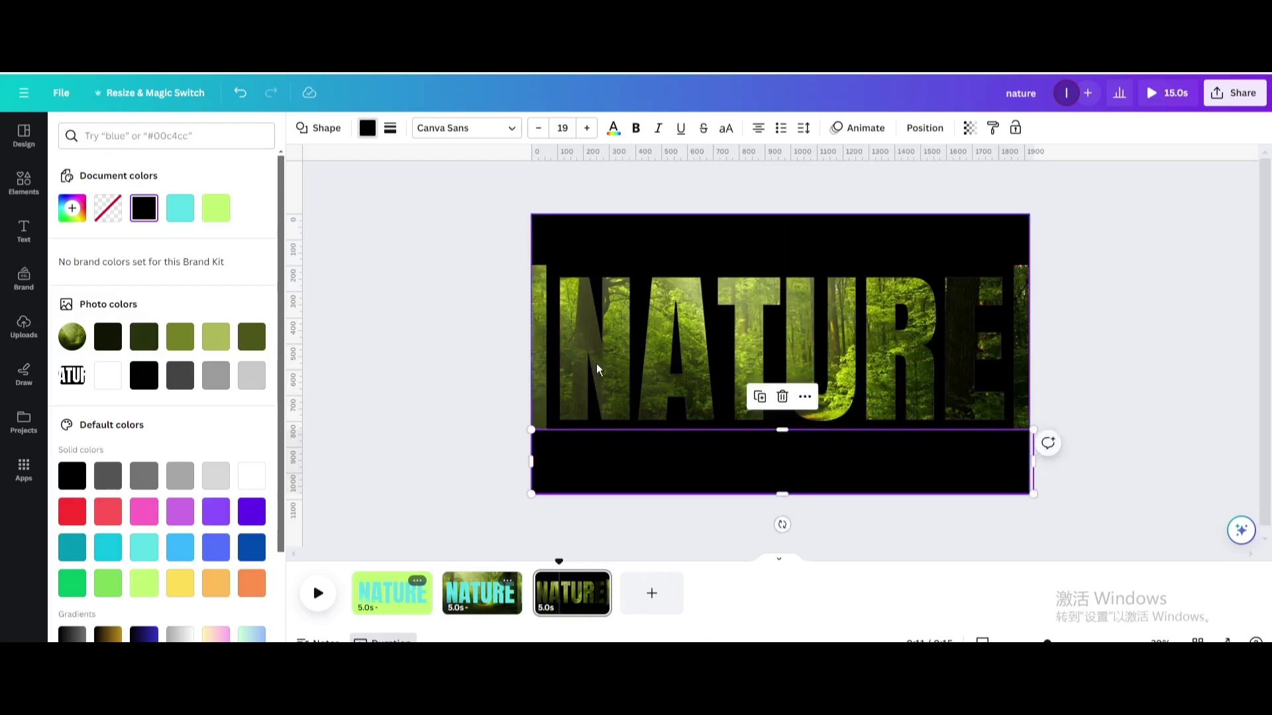
Duplicate the bottom bar into narrow black strips along the left and right edges
{"action": "left_click", "coordinate": [759, 396]}
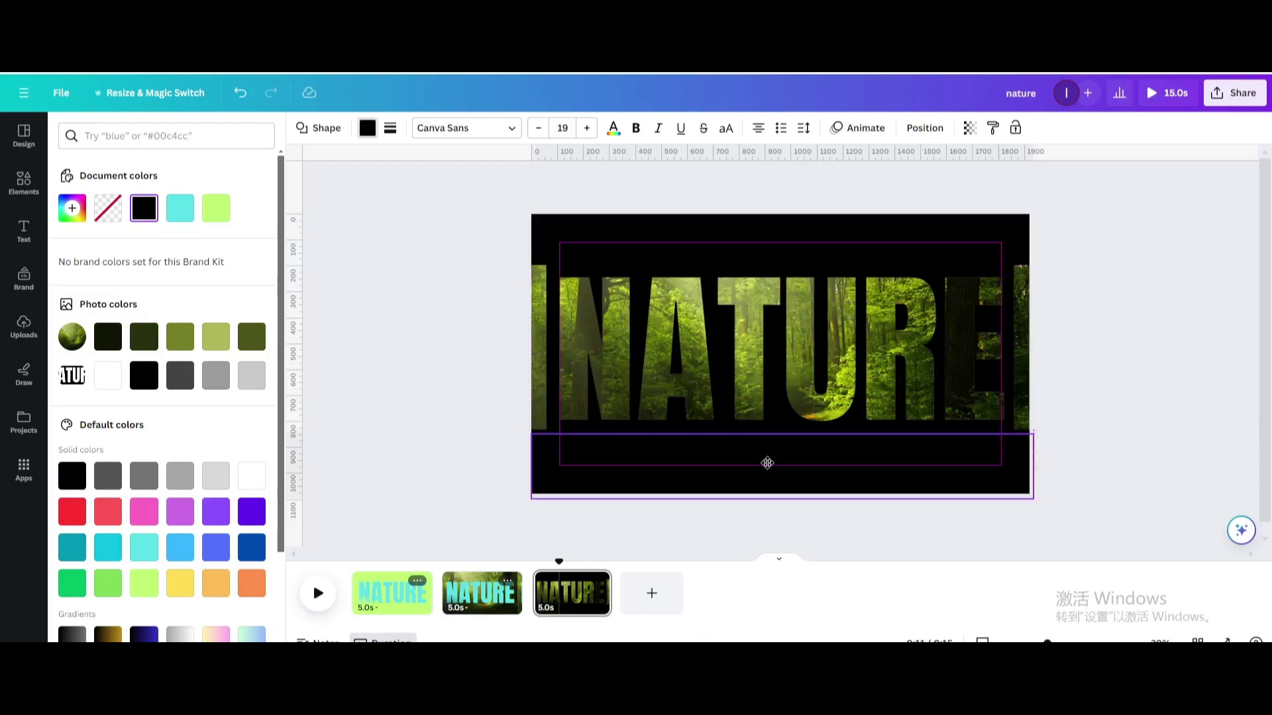
{"action": "left_click_drag", "start_coordinate": [767, 460], "coordinate": [766, 457]}
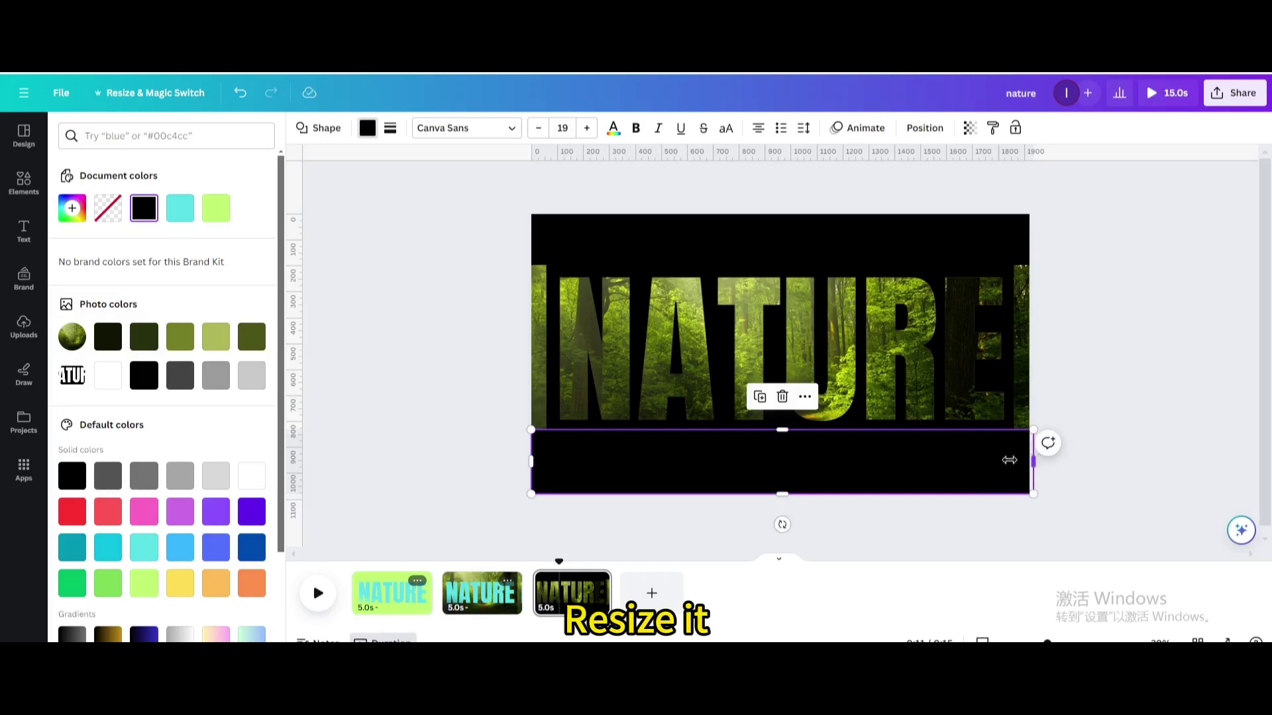
{"action": "left_click_drag", "start_coordinate": [1008, 460], "coordinate": [1013, 429]}
{"action": "left_click", "coordinate": [529, 228]}
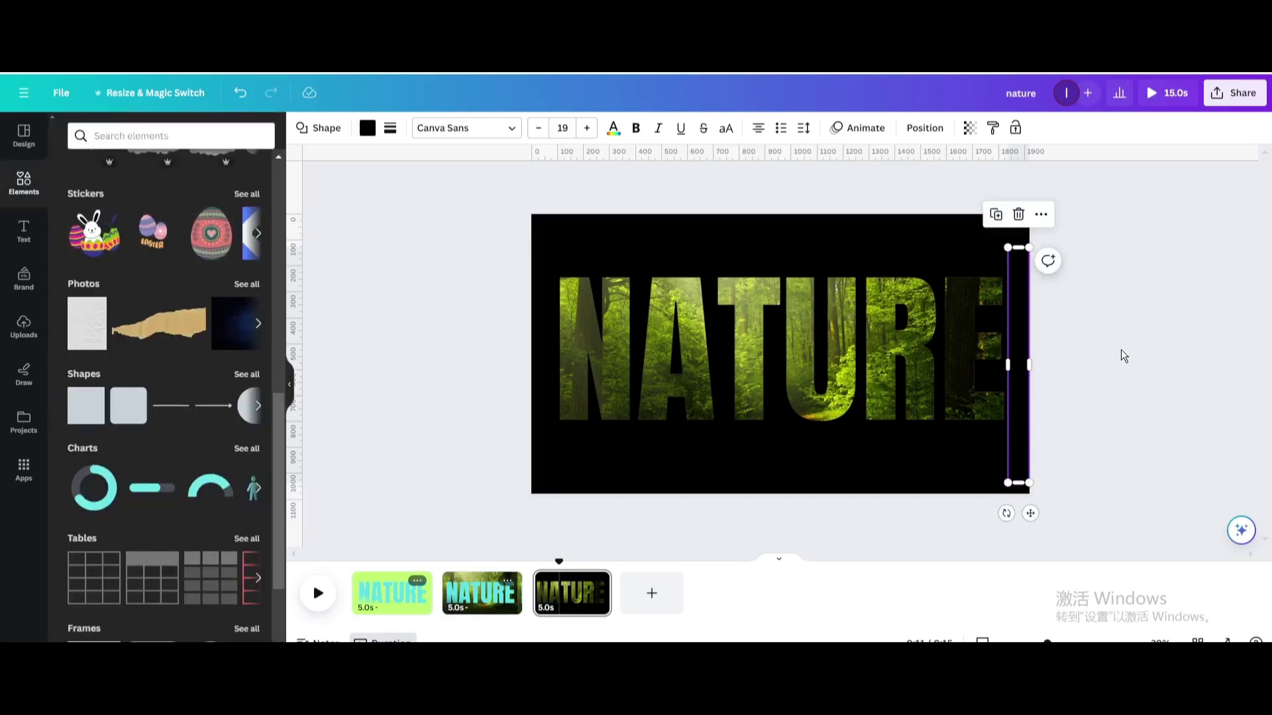
Change page 2's NATURE text colour from cyan to white
{"action": "left_click", "coordinate": [476, 591]}
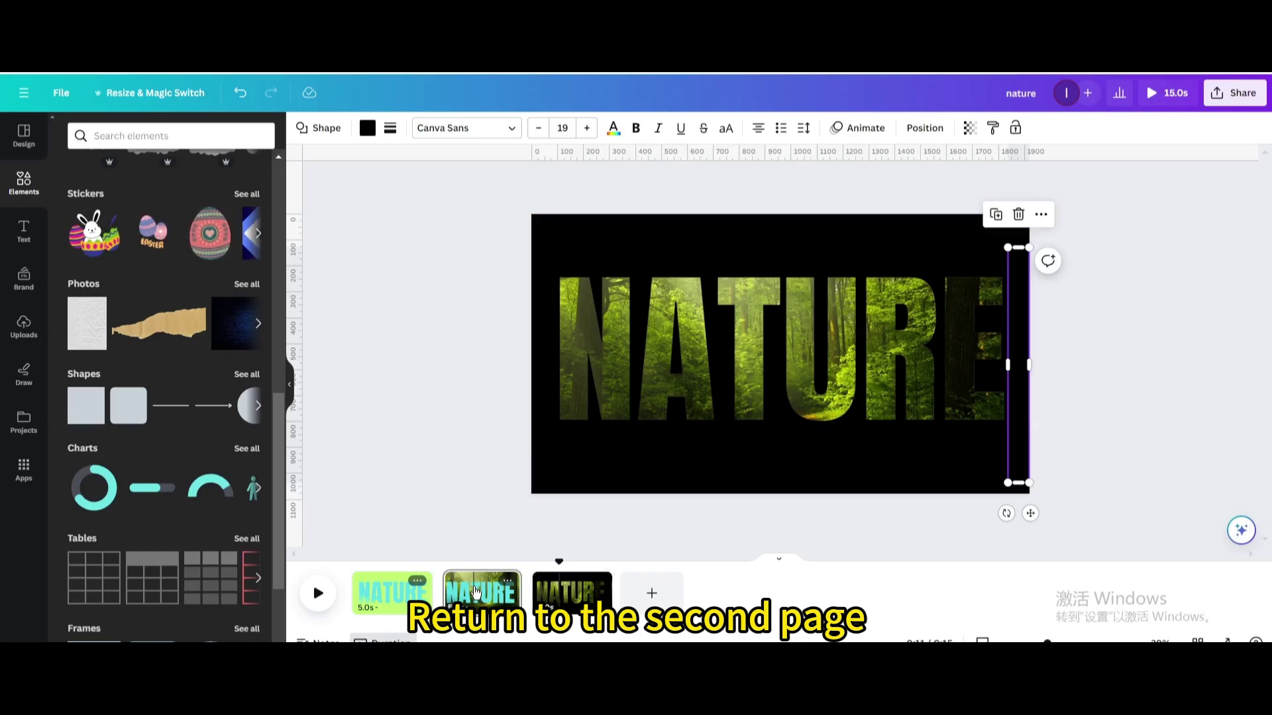
{"action": "left_click", "coordinate": [630, 372]}
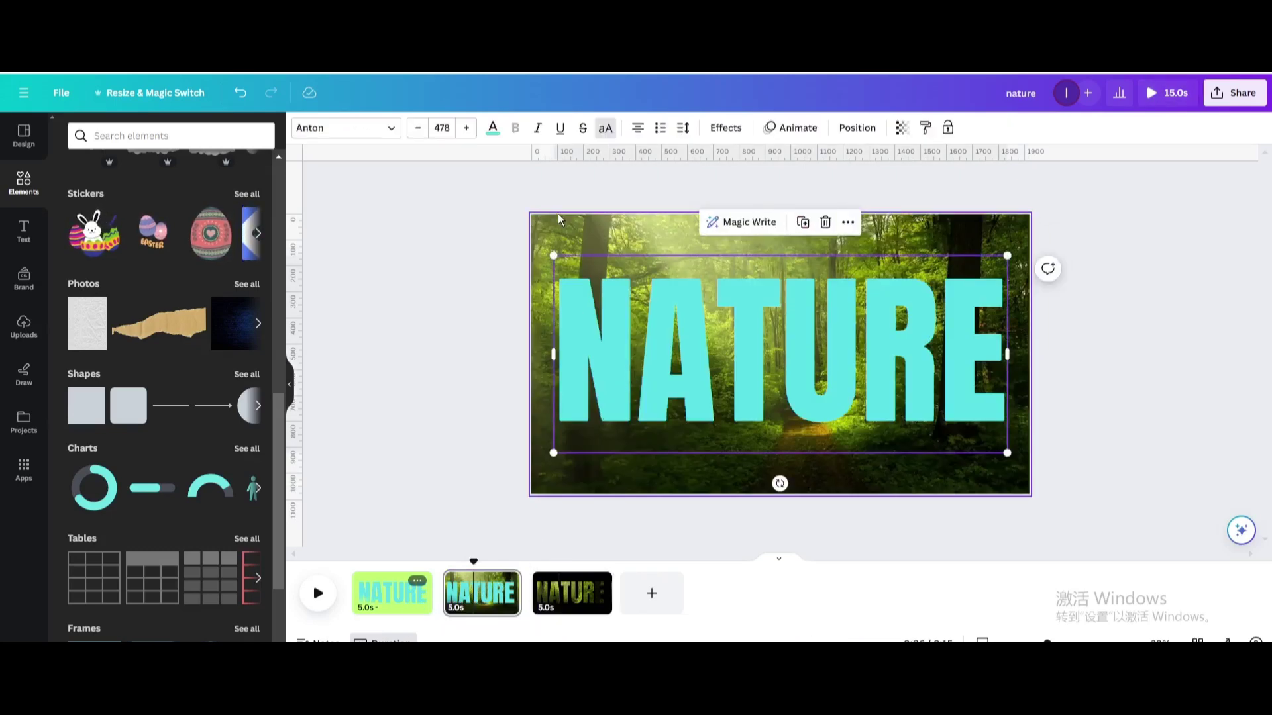
{"action": "left_click", "coordinate": [492, 128]}
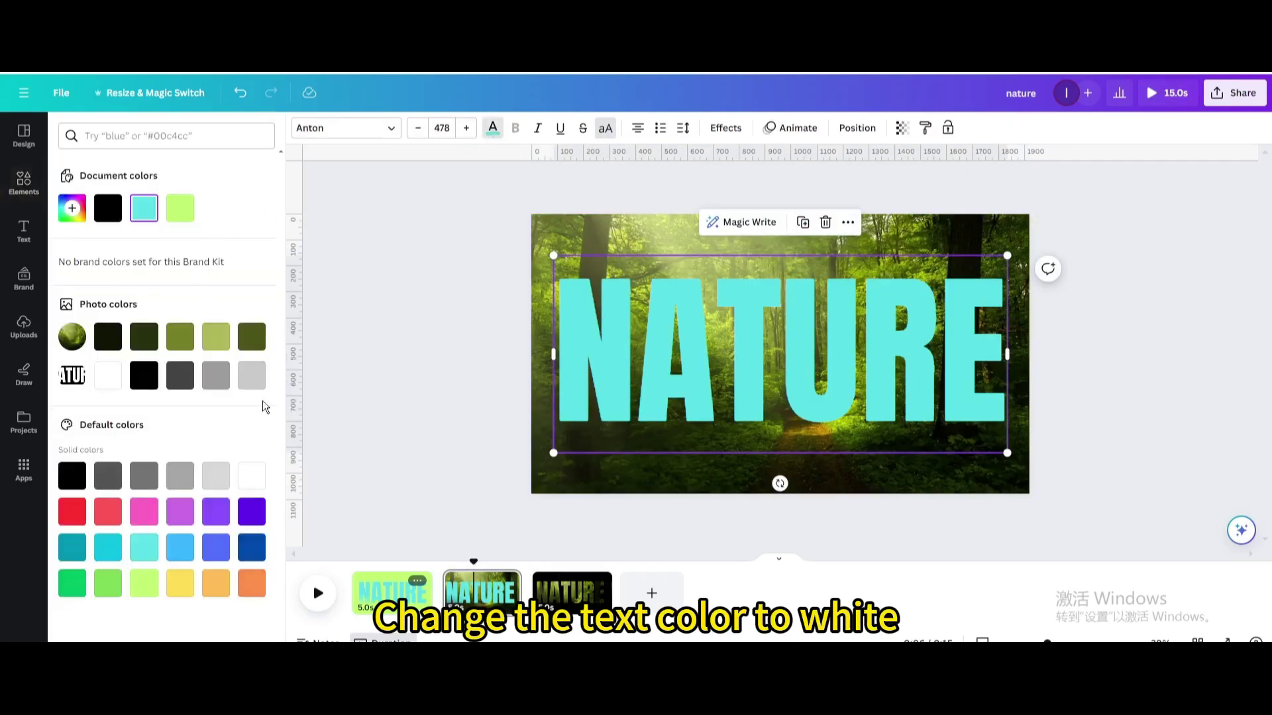
{"action": "left_click", "coordinate": [257, 474]}
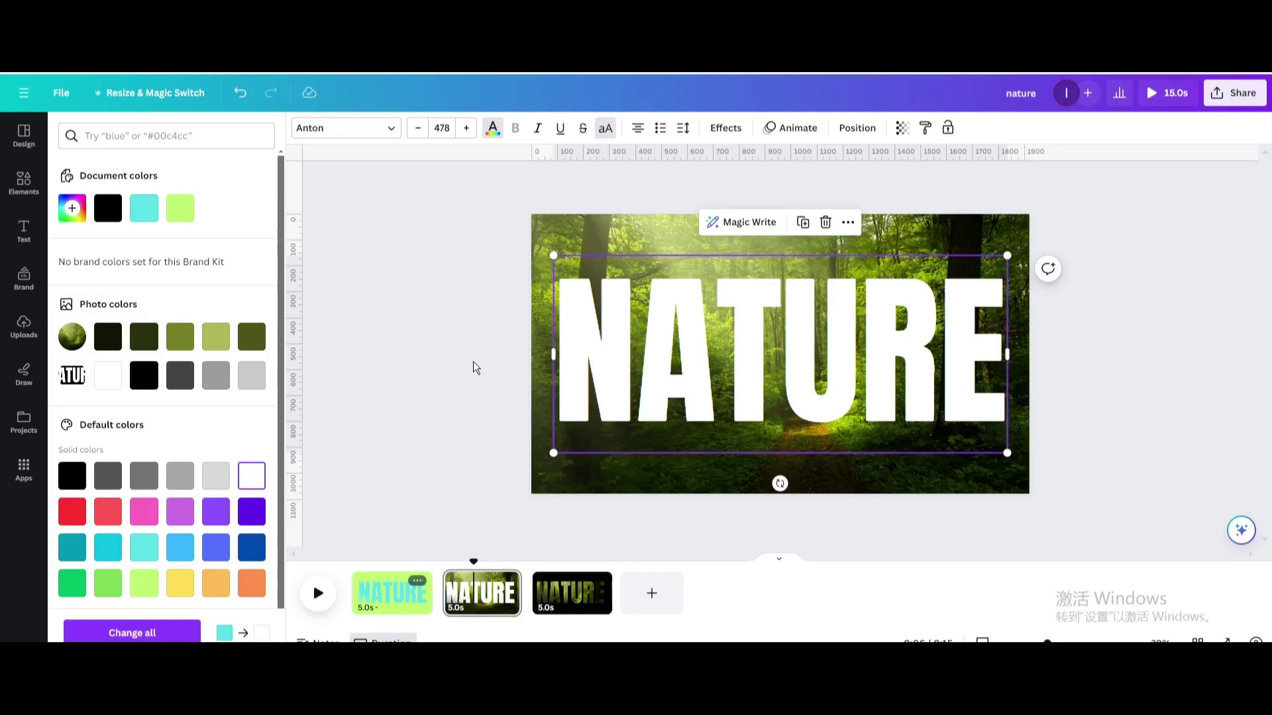
{"action": "key", "text": "Escape"}
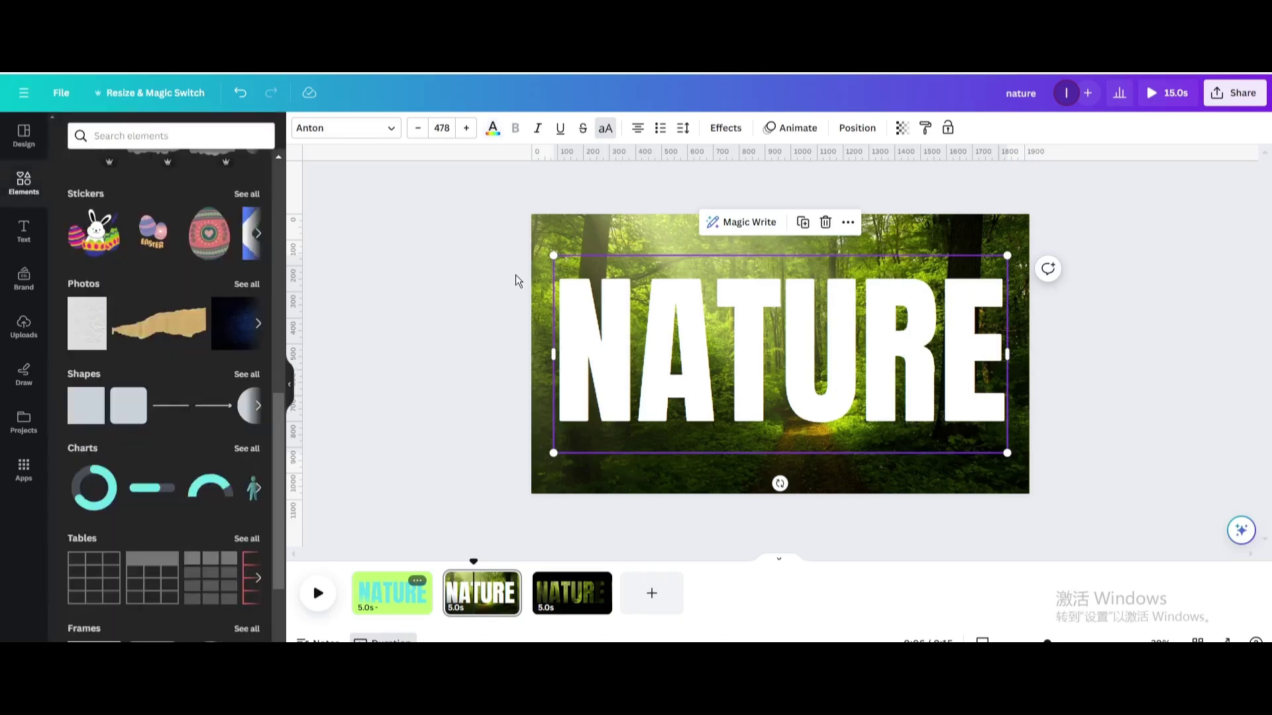
Apply the Bounce text animation to page 1's turquoise NATURE heading and rewind playback to the start
{"action": "left_click", "coordinate": [388, 589]}
{"action": "left_click", "coordinate": [704, 351]}
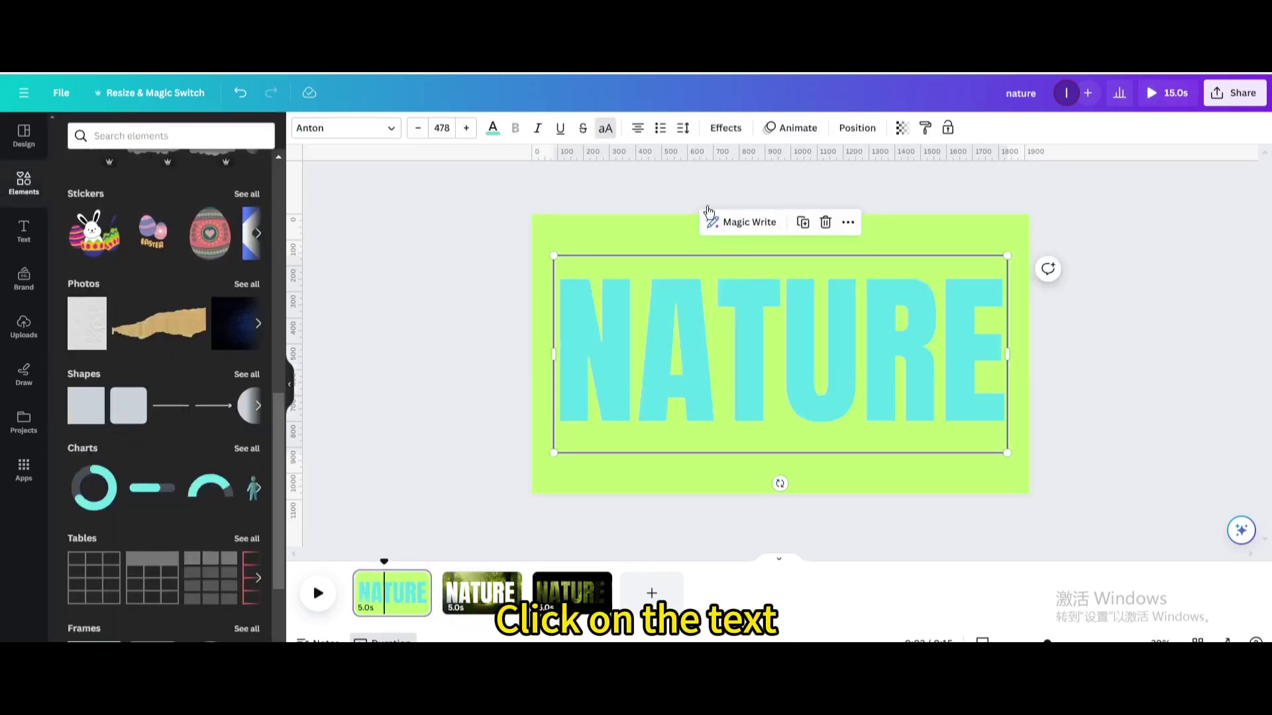
{"action": "left_click", "coordinate": [776, 128]}
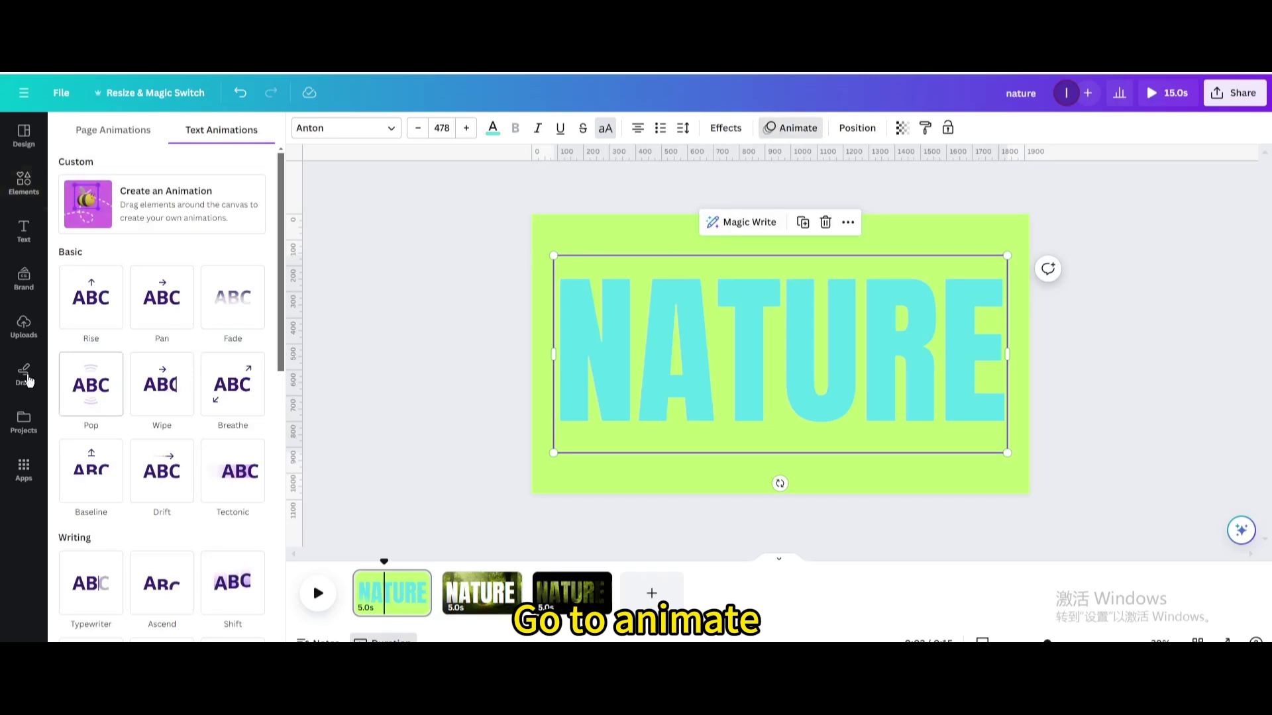
{"action": "scroll", "coordinate": [93, 488], "scroll_direction": "down", "scroll_amount": 4}
{"action": "scroll", "coordinate": [93, 488], "scroll_direction": "down", "scroll_amount": 4}
{"action": "scroll", "coordinate": [125, 485], "scroll_direction": "up", "scroll_amount": 4}
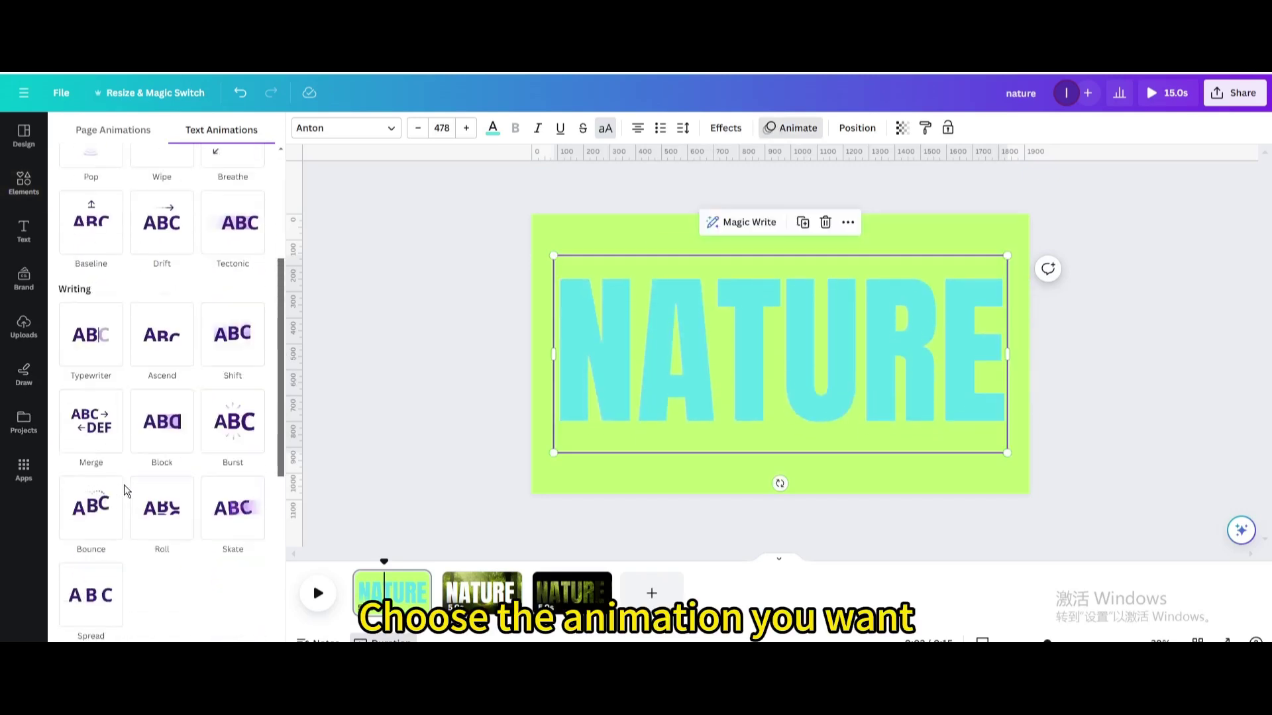
{"action": "scroll", "coordinate": [125, 467], "scroll_direction": "down", "scroll_amount": 5}
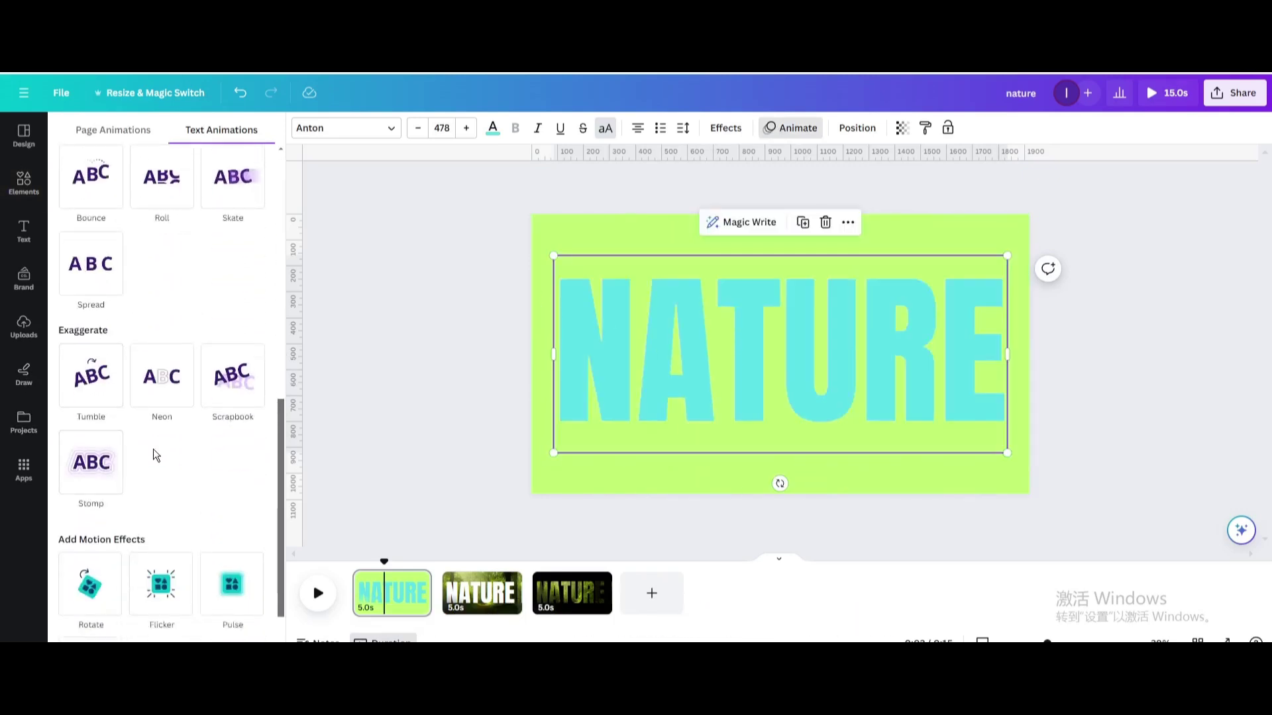
{"action": "scroll", "coordinate": [154, 455], "scroll_direction": "up", "scroll_amount": 6}
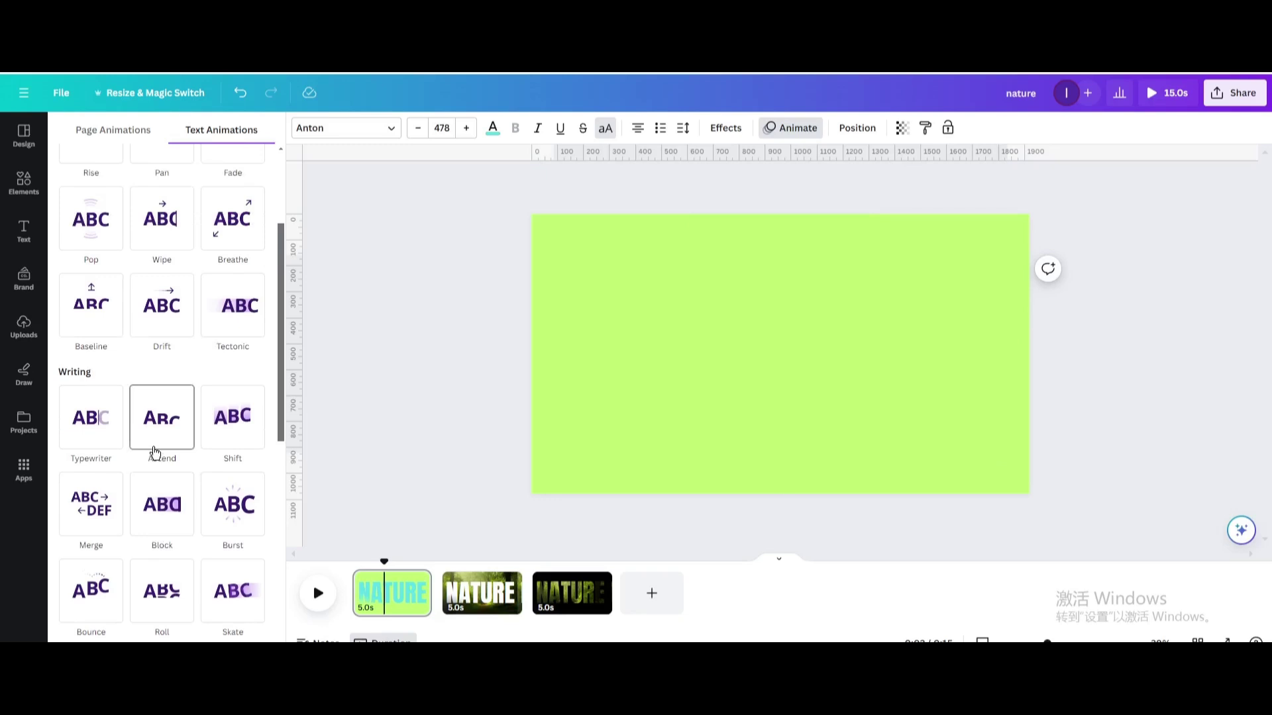
{"action": "scroll", "coordinate": [153, 451], "scroll_direction": "up", "scroll_amount": 3}
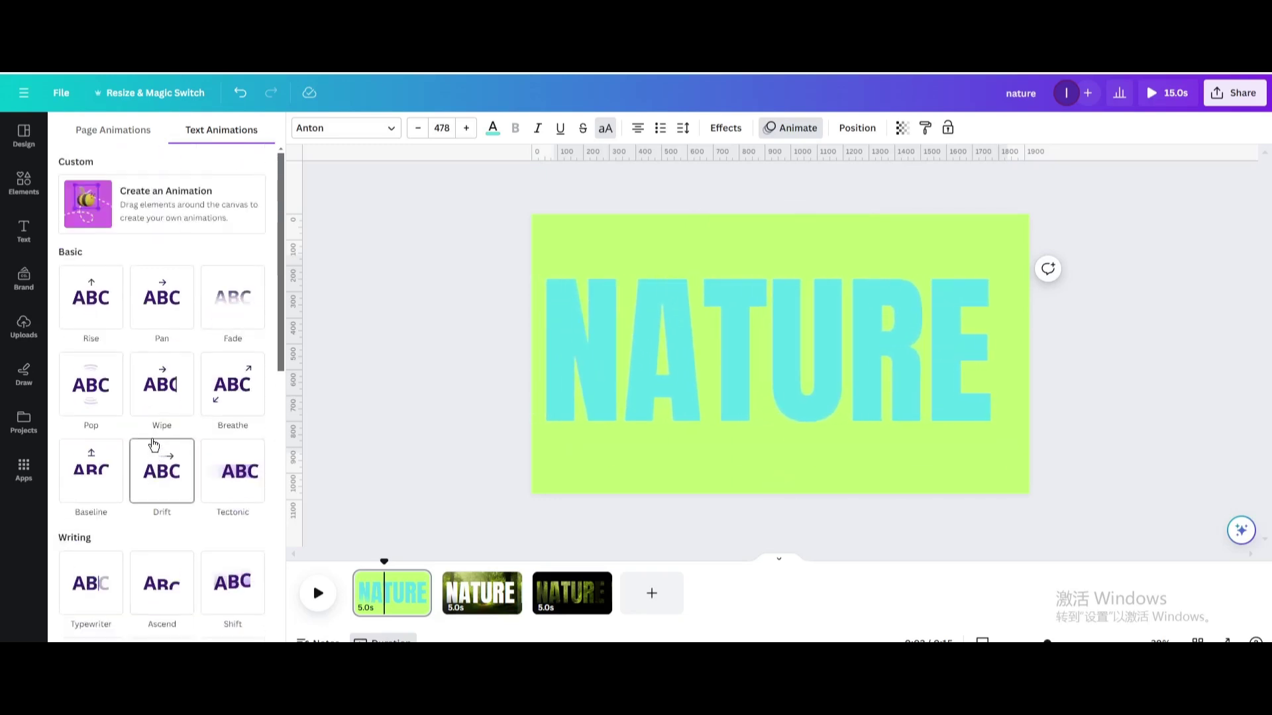
{"action": "scroll", "coordinate": [153, 444], "scroll_direction": "down", "scroll_amount": 4}
{"action": "left_click", "coordinate": [73, 507]}
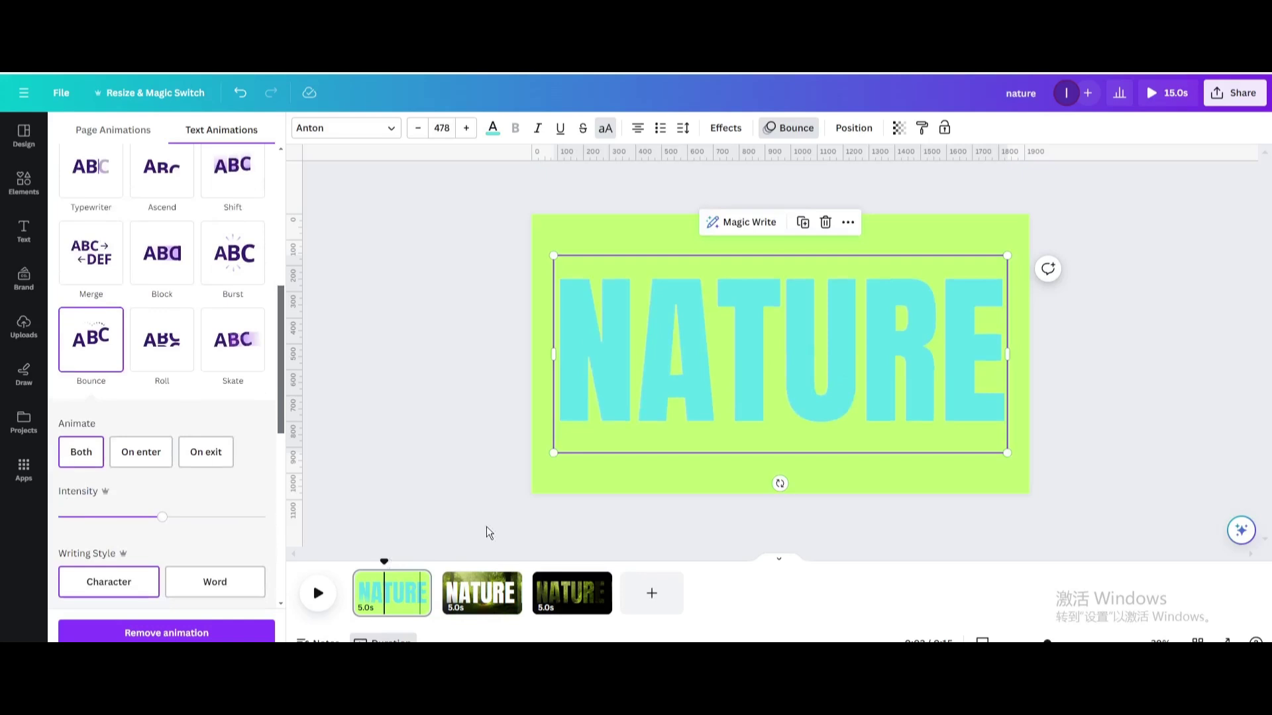
{"action": "left_click_drag", "start_coordinate": [384, 563], "coordinate": [353, 563]}
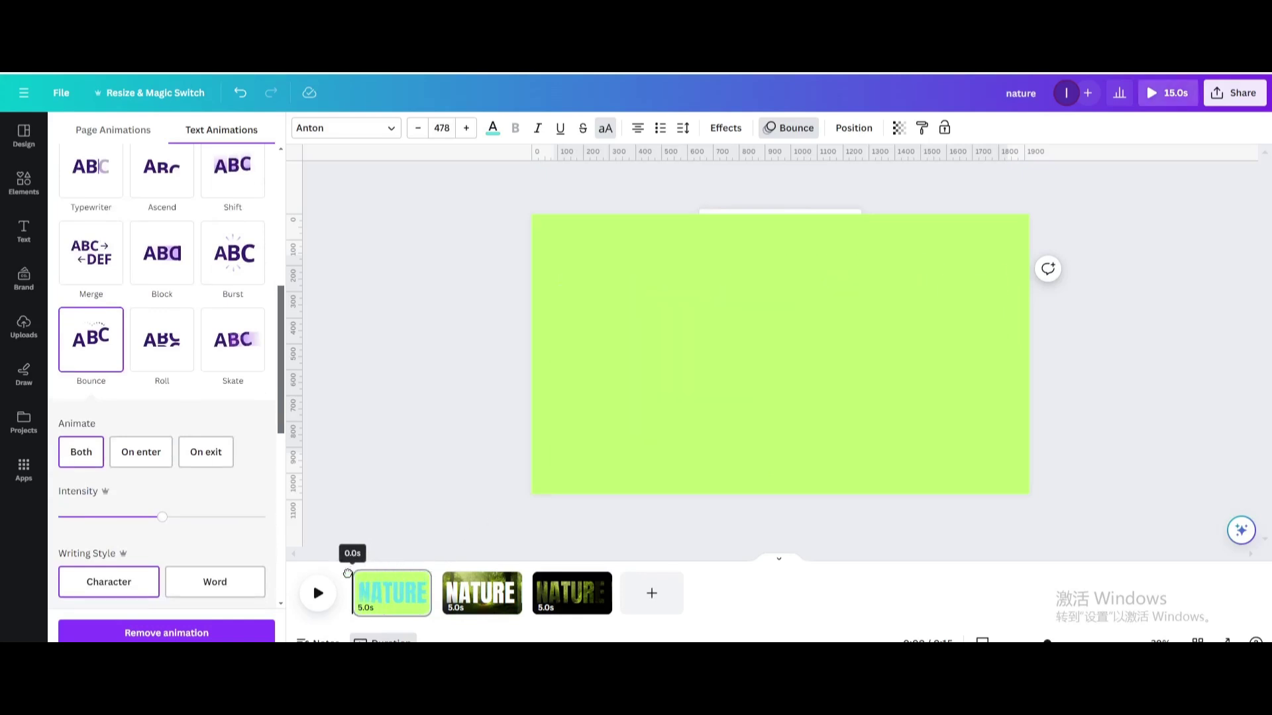
Set the page duration to 2 seconds and apply it to all three pages
{"action": "left_click", "coordinate": [398, 596]}
{"action": "left_click", "coordinate": [426, 130]}
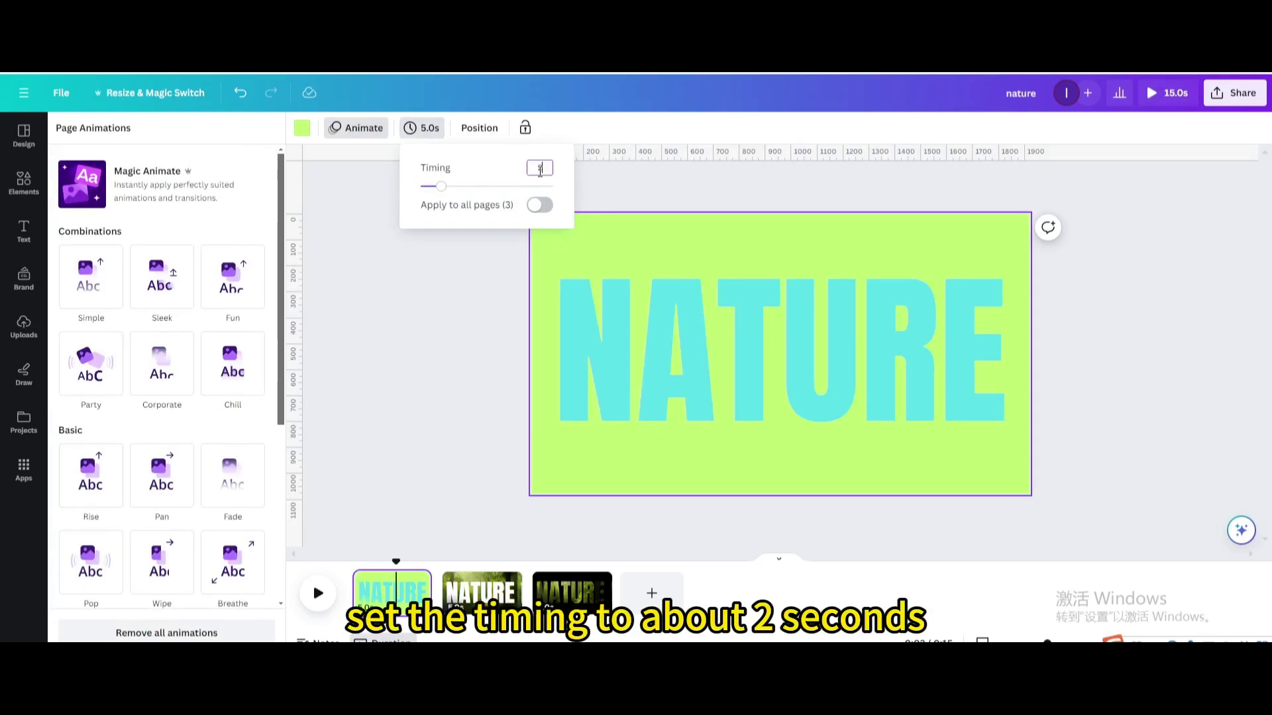
{"action": "left_click", "coordinate": [540, 206]}
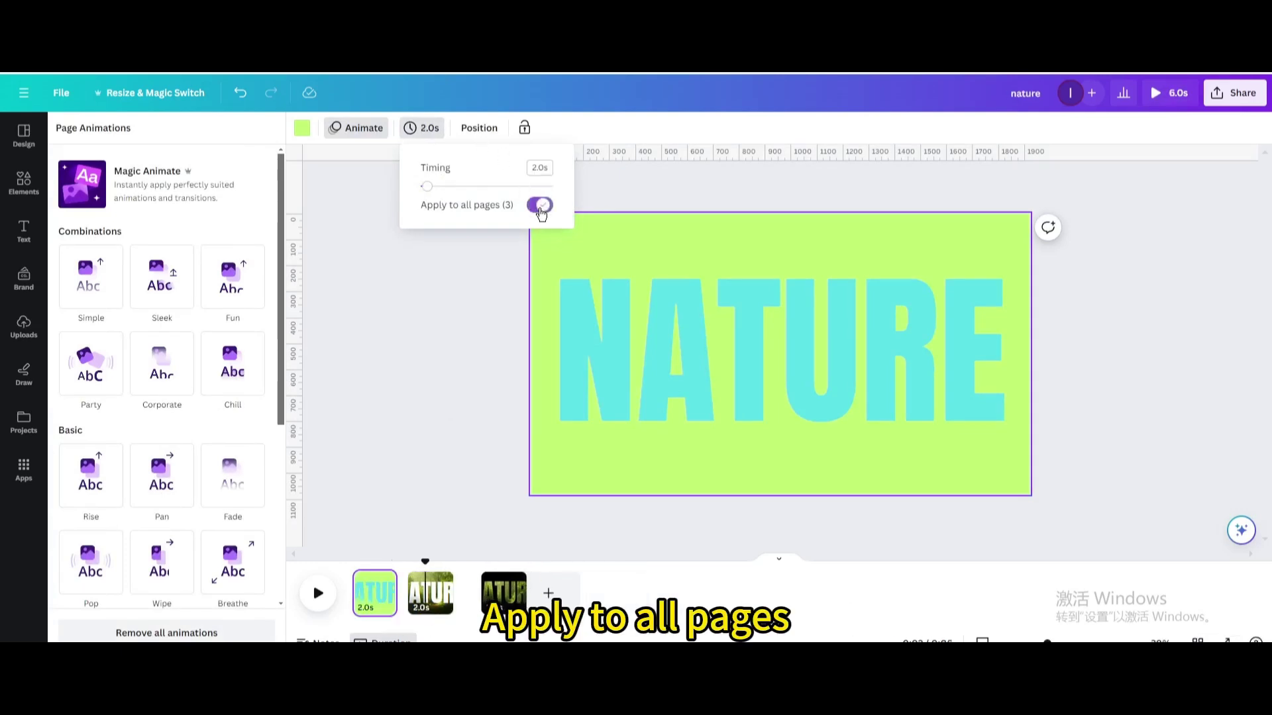
{"action": "left_click", "coordinate": [381, 592]}
Add 1-second Line Wipe transitions between pages 1–2 and 2–3, wiping left to right
{"action": "left_click", "coordinate": [408, 605]}
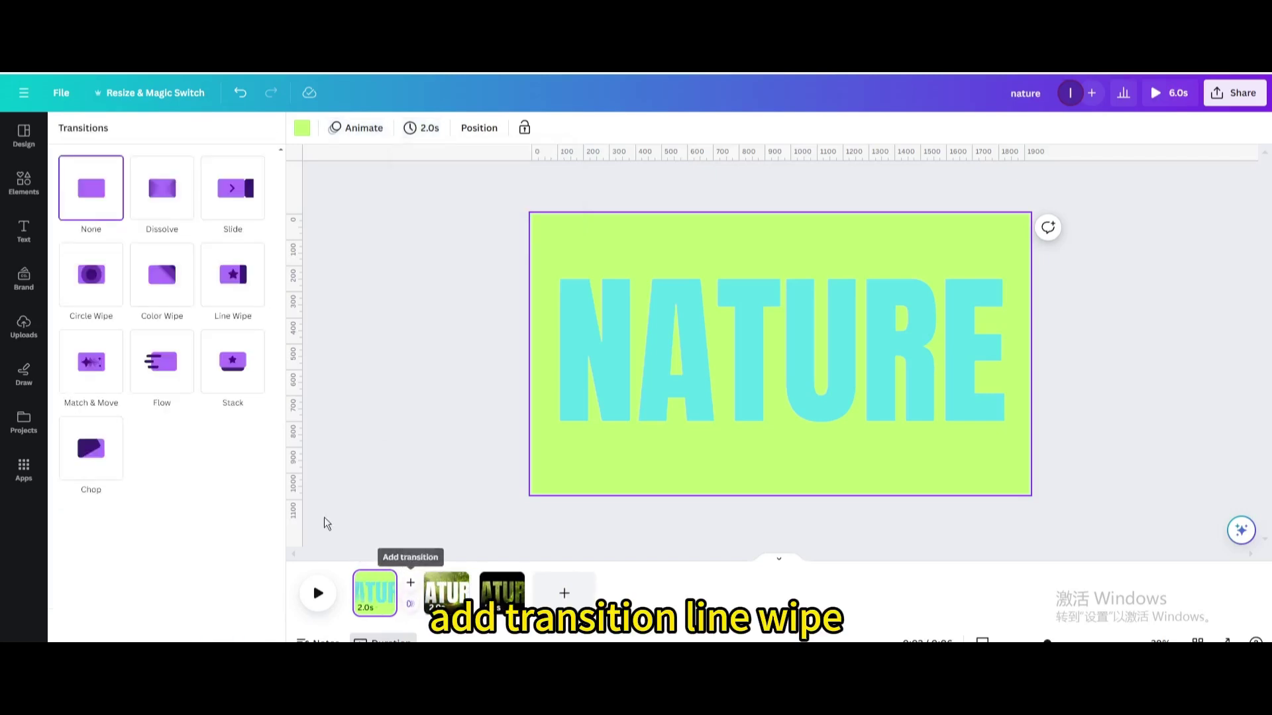
{"action": "left_click", "coordinate": [237, 290]}
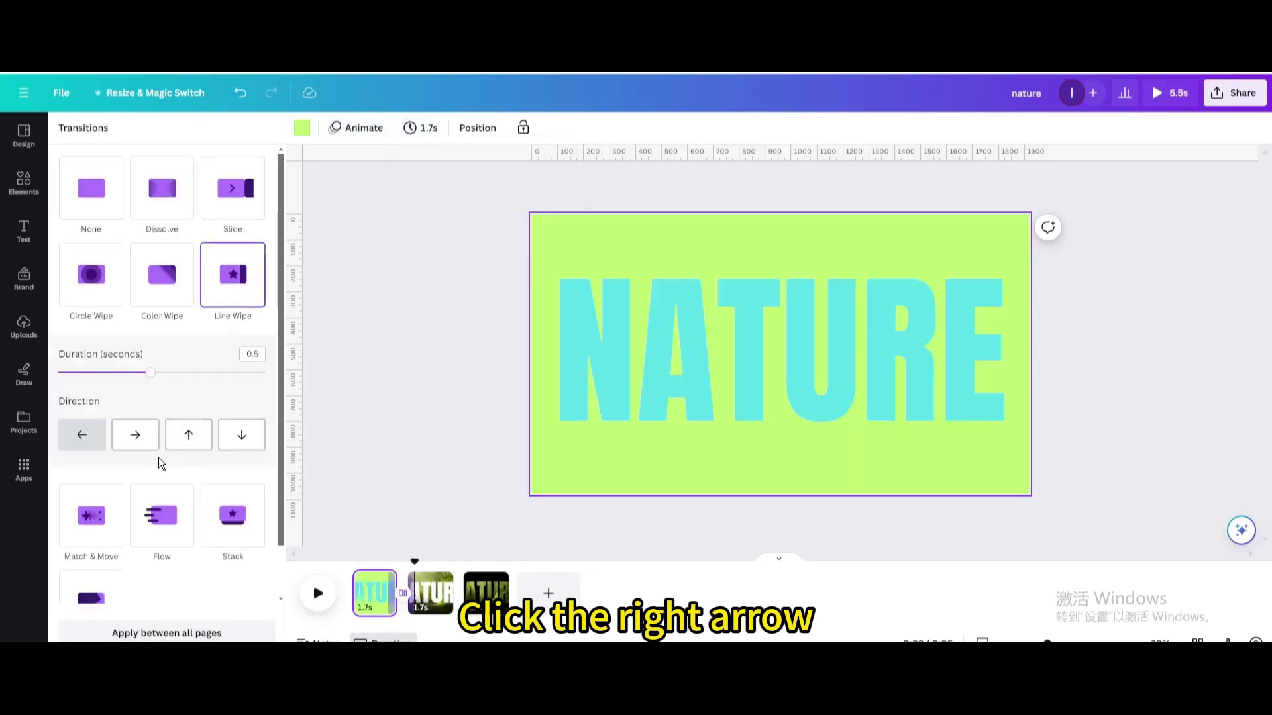
{"action": "left_click", "coordinate": [136, 443]}
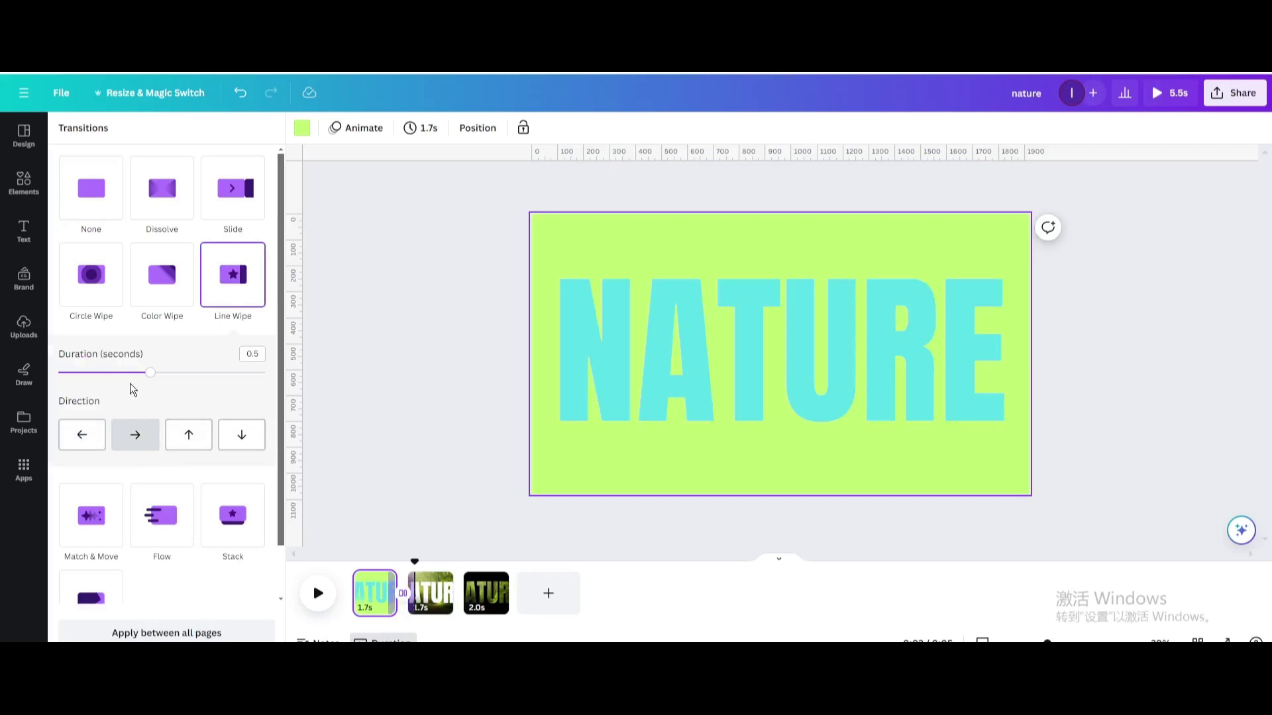
{"action": "left_click_drag", "start_coordinate": [154, 376], "coordinate": [265, 373]}
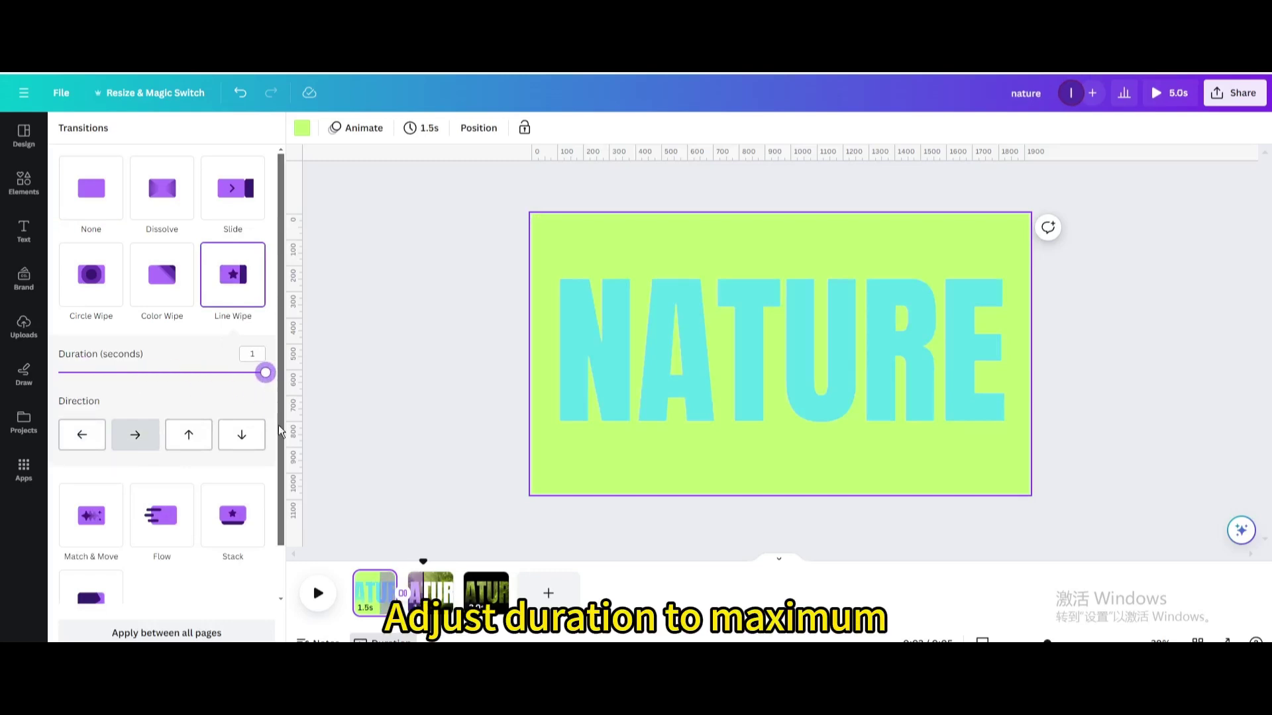
{"action": "left_click", "coordinate": [458, 604]}
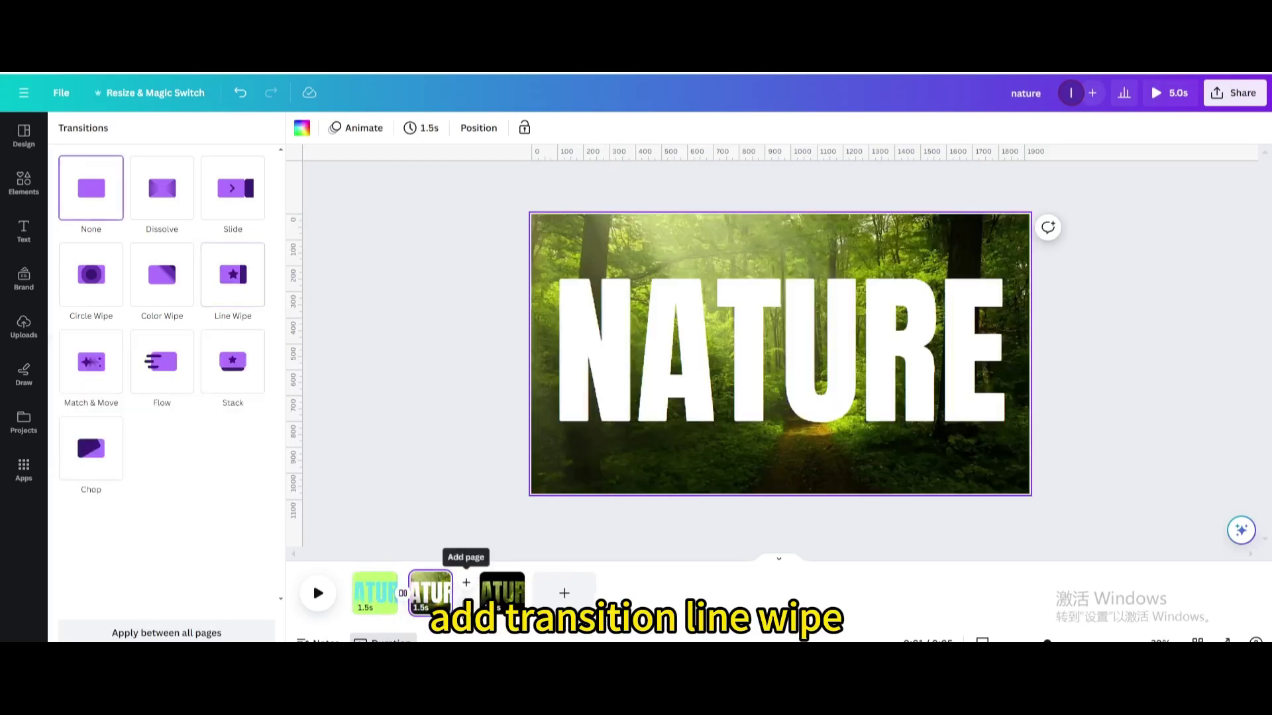
{"action": "left_click", "coordinate": [233, 301]}
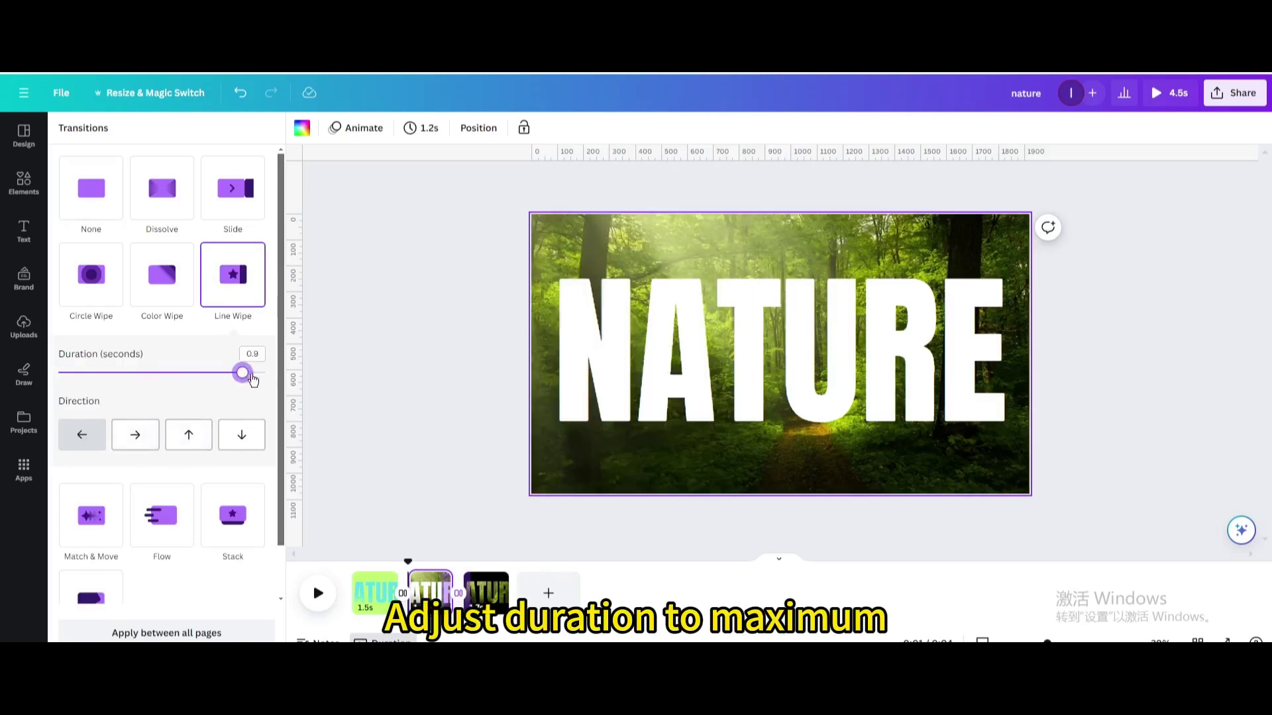
{"action": "left_click_drag", "start_coordinate": [277, 381], "coordinate": [403, 377]}
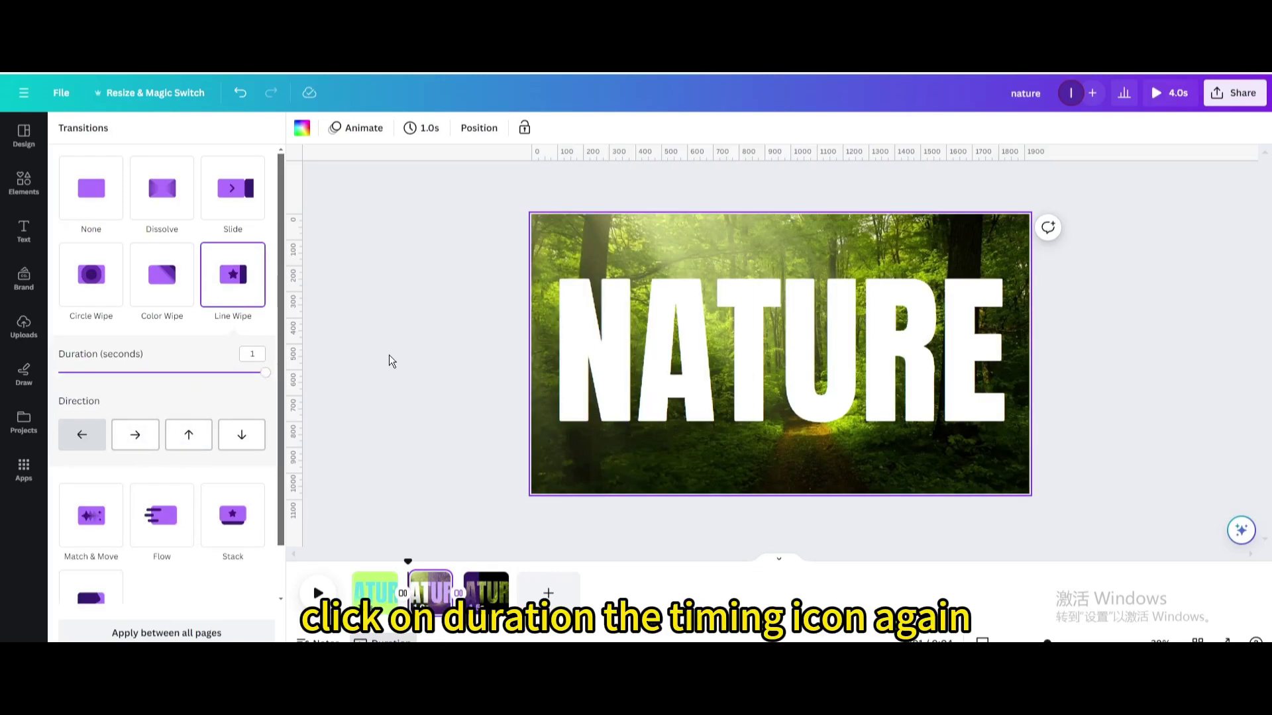
Reset every page's duration to 2 seconds using Apply to all pages
{"action": "left_click", "coordinate": [416, 132]}
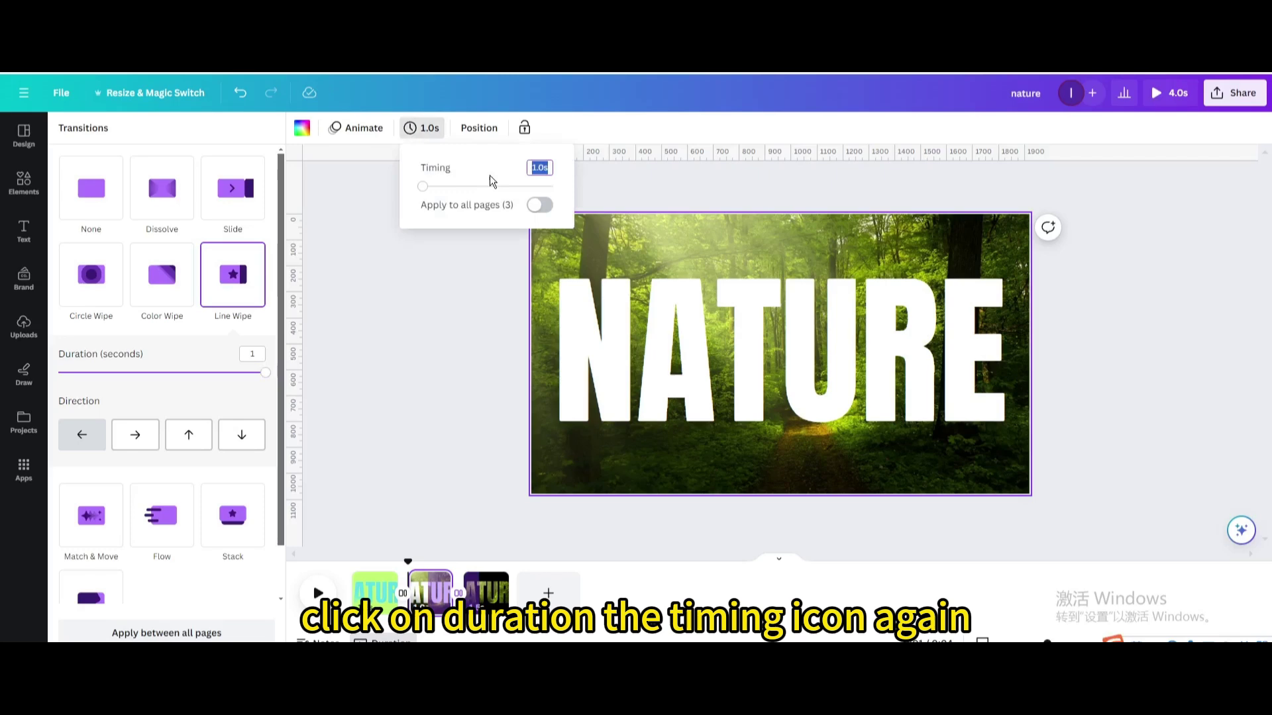
{"action": "type", "text": "2"}
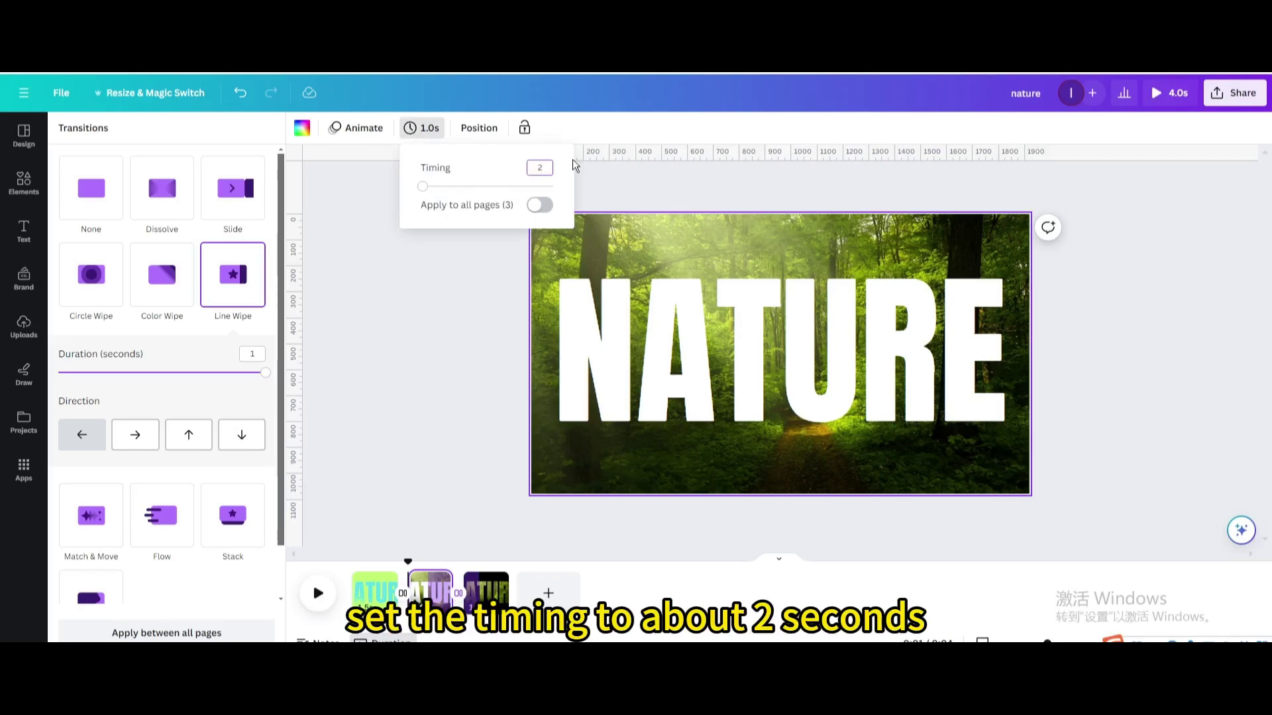
{"action": "left_click", "coordinate": [538, 207]}
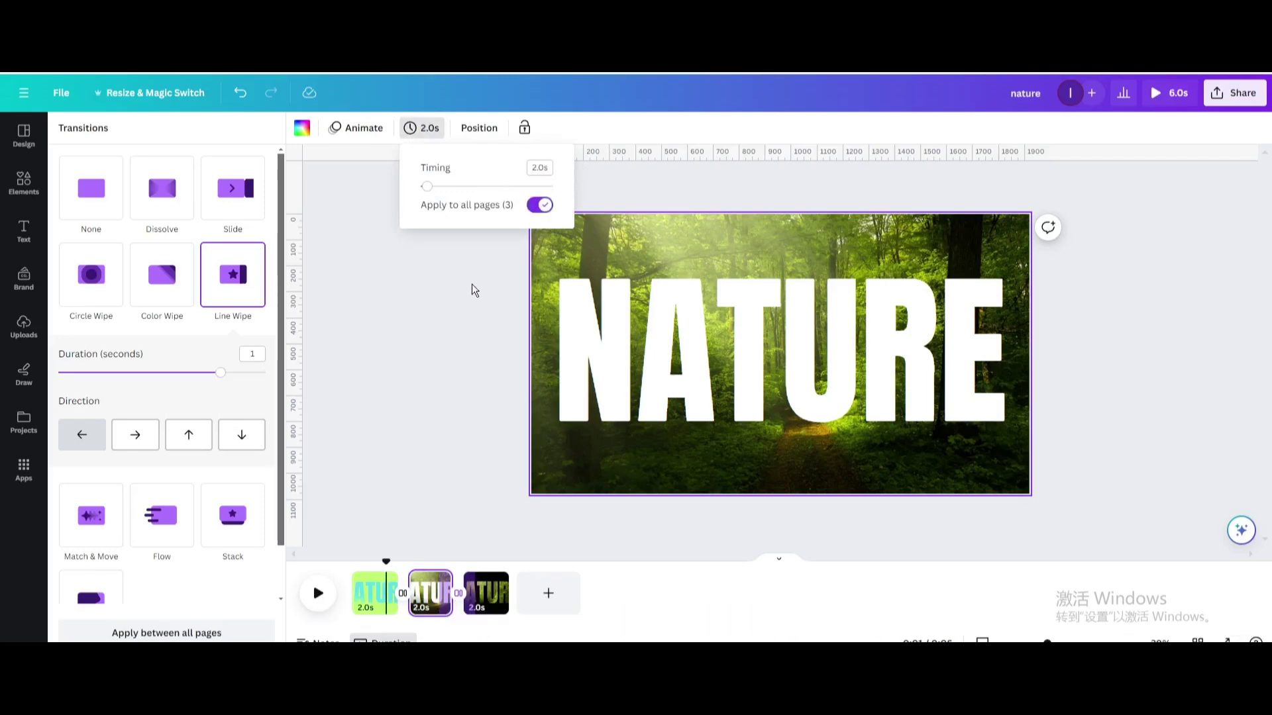
{"action": "left_click", "coordinate": [434, 320]}
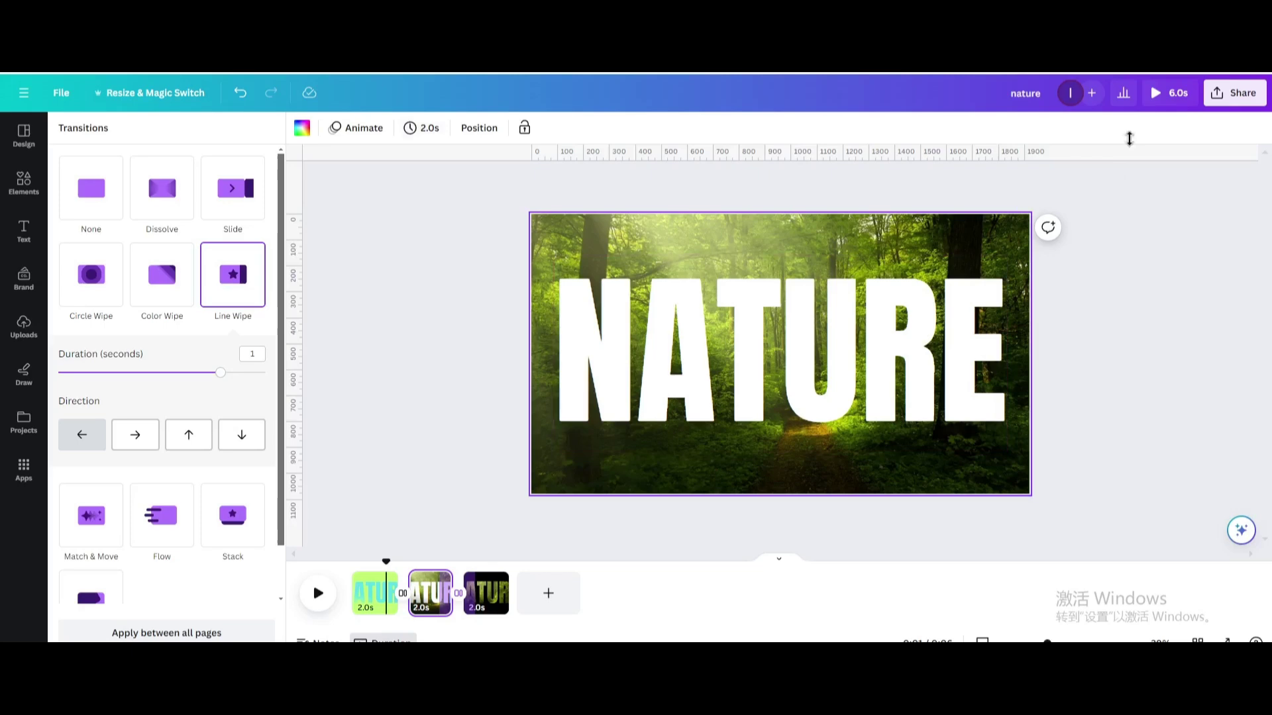
{"action": "left_click", "coordinate": [1162, 93]}
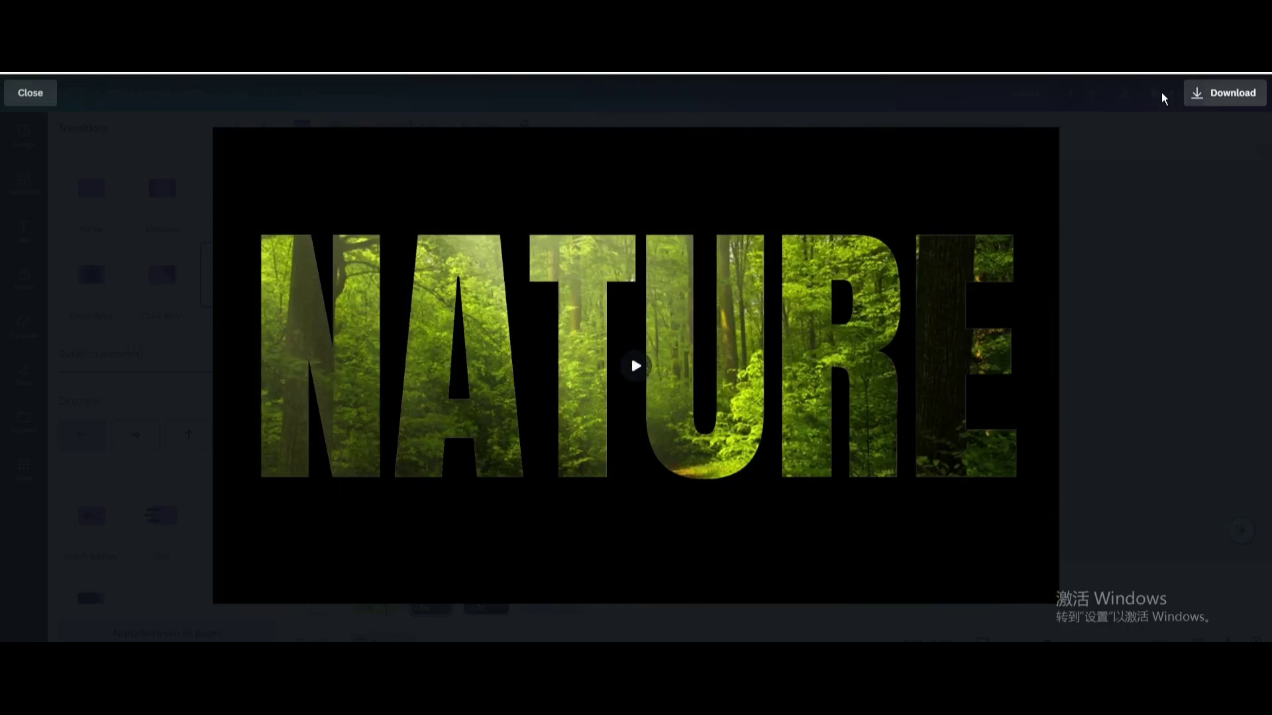
Exit the preview and download the design as an MP4 video
{"action": "key", "text": "Escape"}
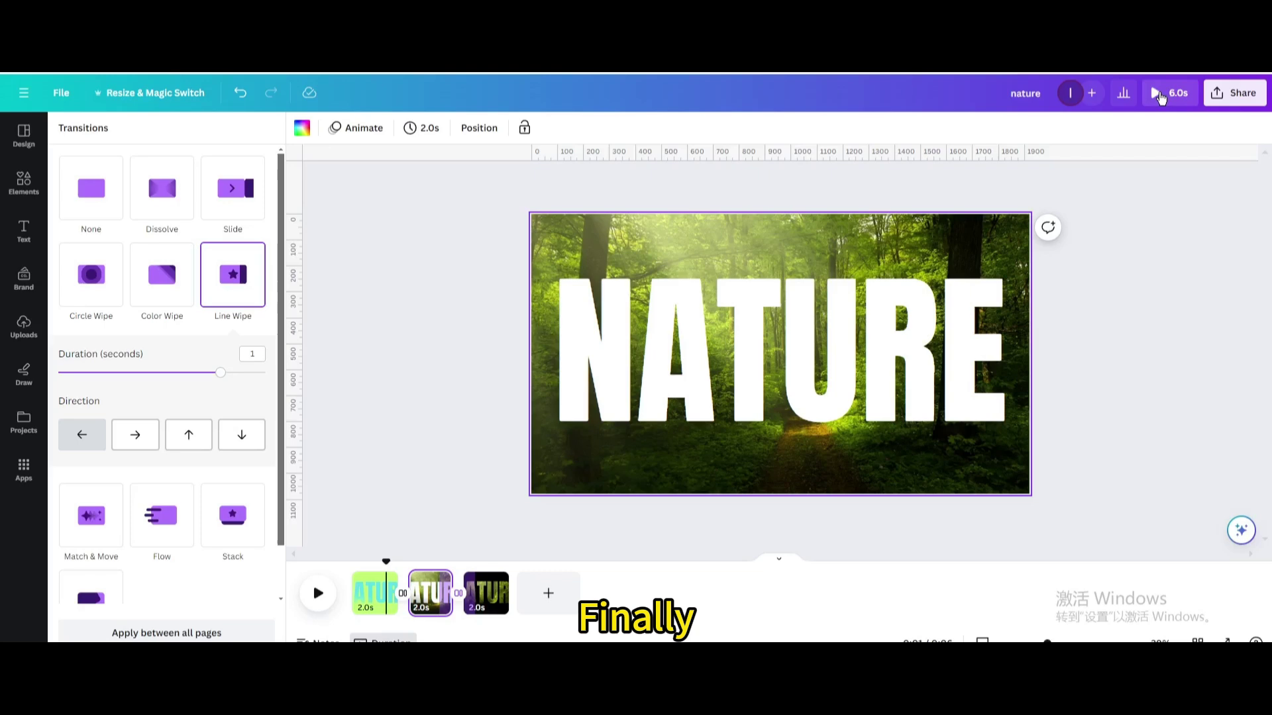
{"action": "left_click", "coordinate": [1225, 98]}
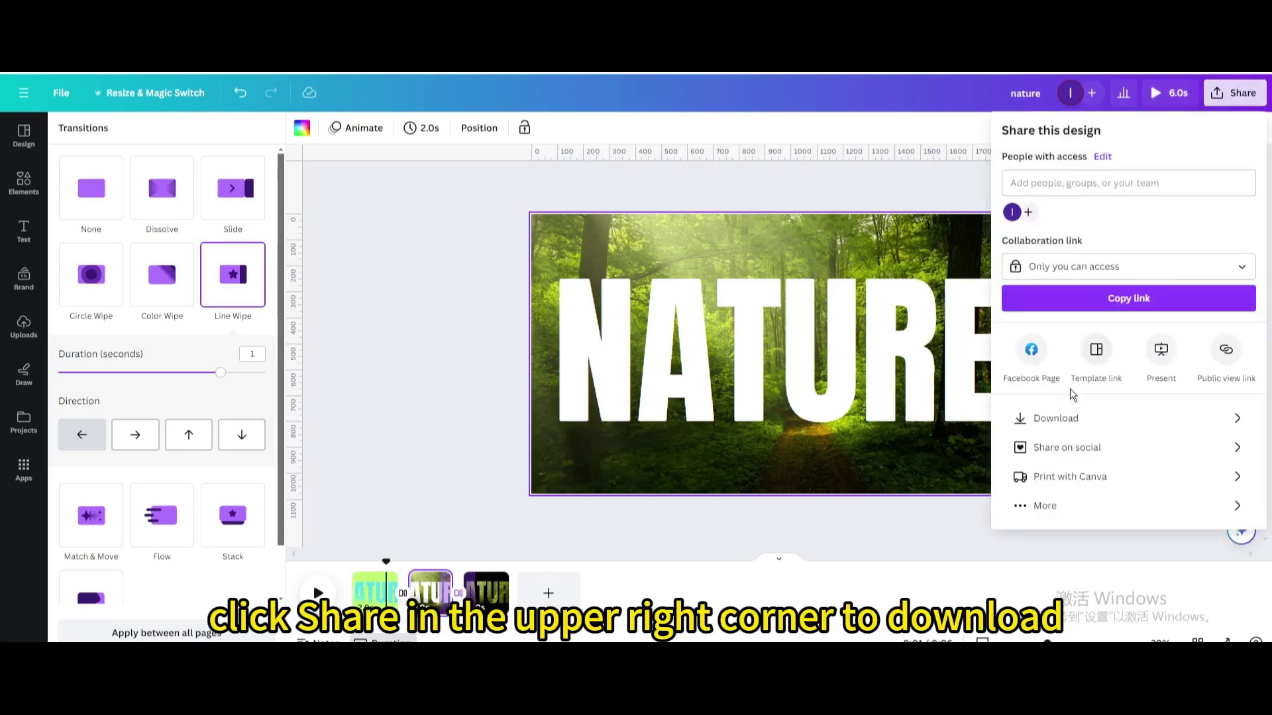
{"action": "left_click", "coordinate": [1049, 417]}
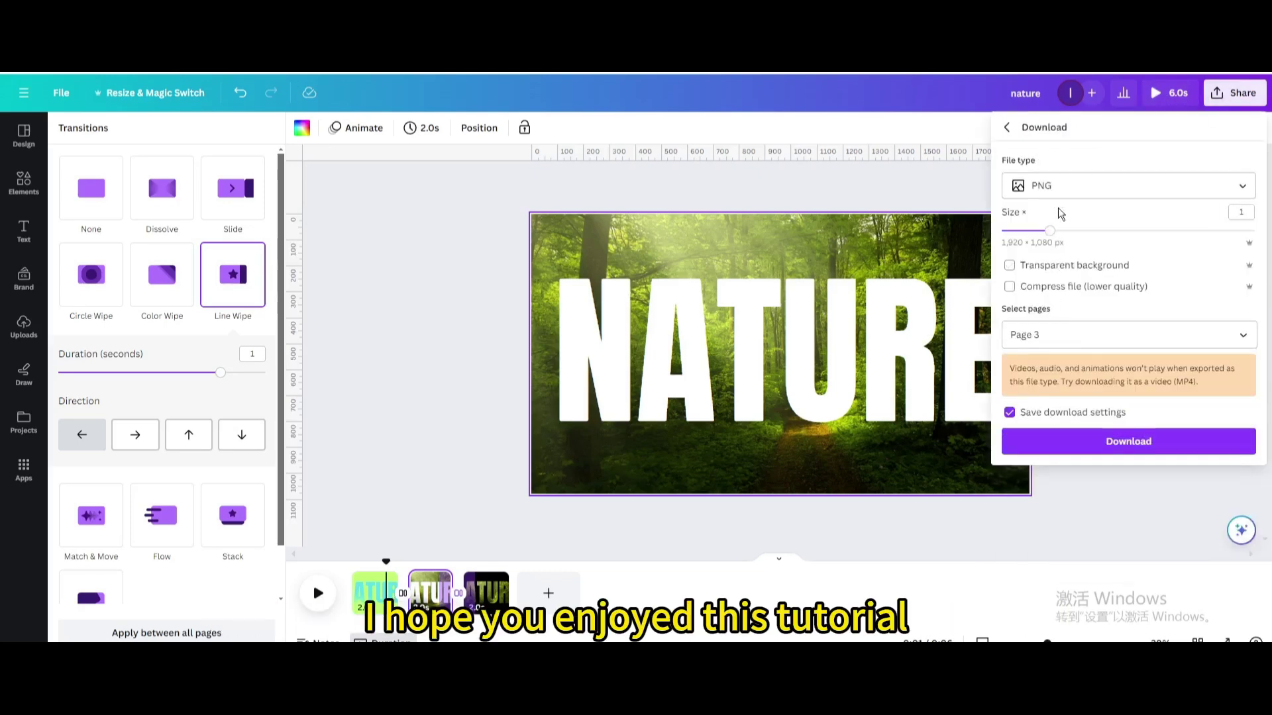
{"action": "left_click", "coordinate": [1059, 188]}
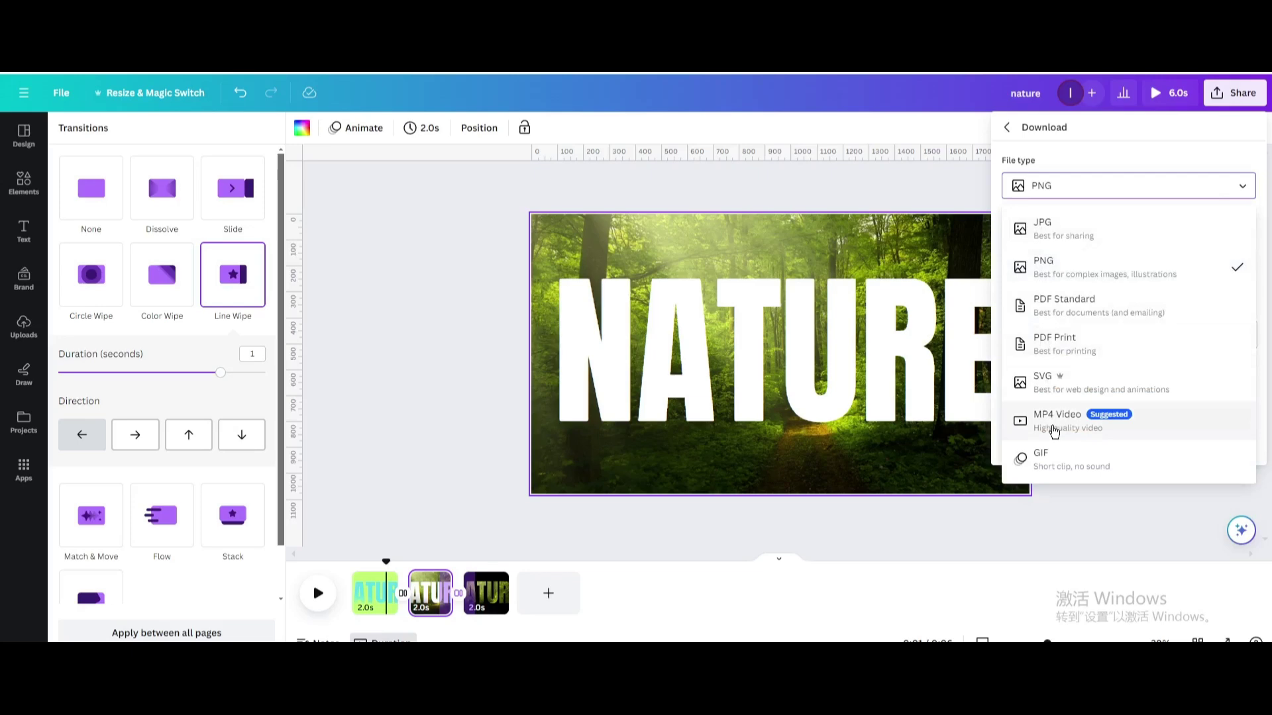
{"action": "left_click", "coordinate": [1054, 431]}
{"action": "left_click", "coordinate": [1081, 368]}
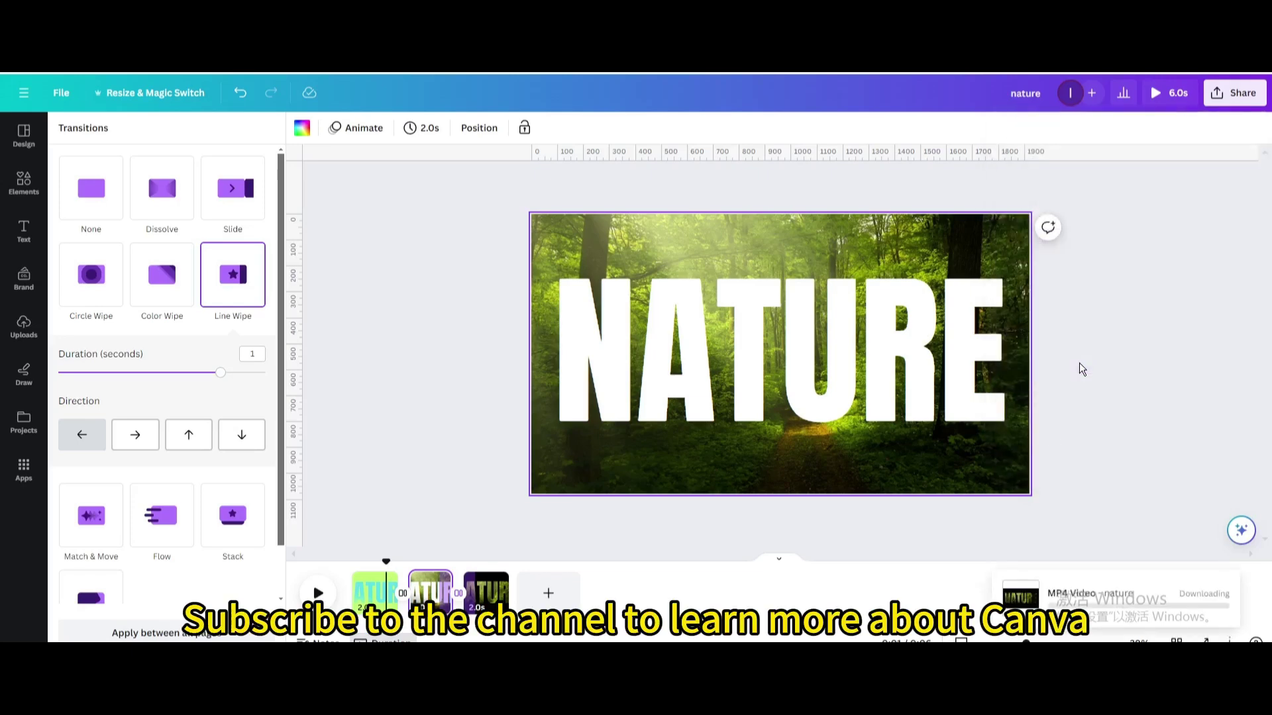